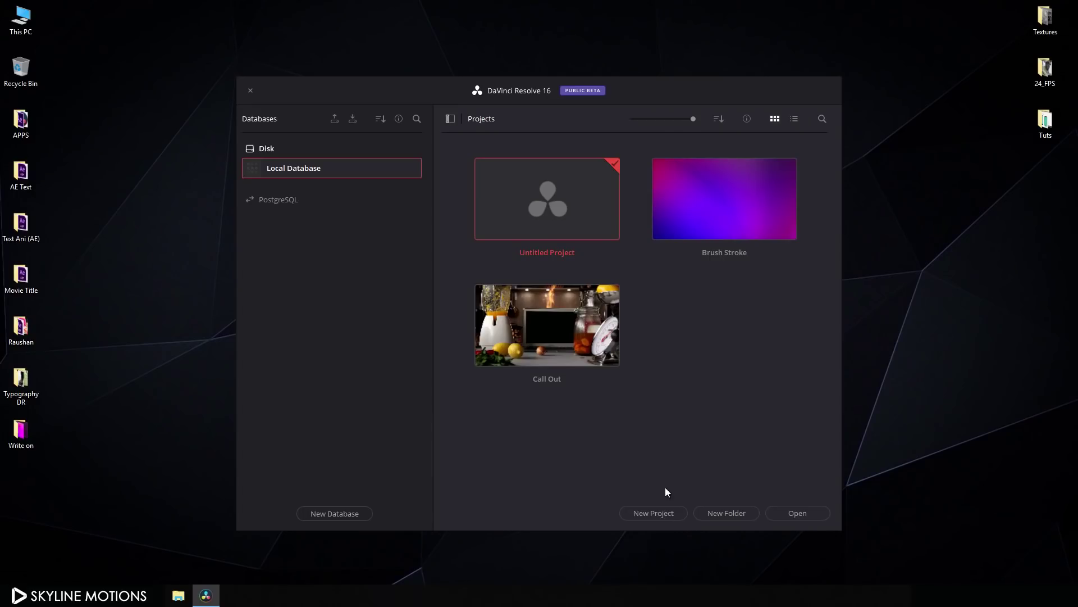
- Create a new project named Text
click(660, 514)
click(532, 304)
key(ctrl+a)
key(BackSpace)
text(Text)
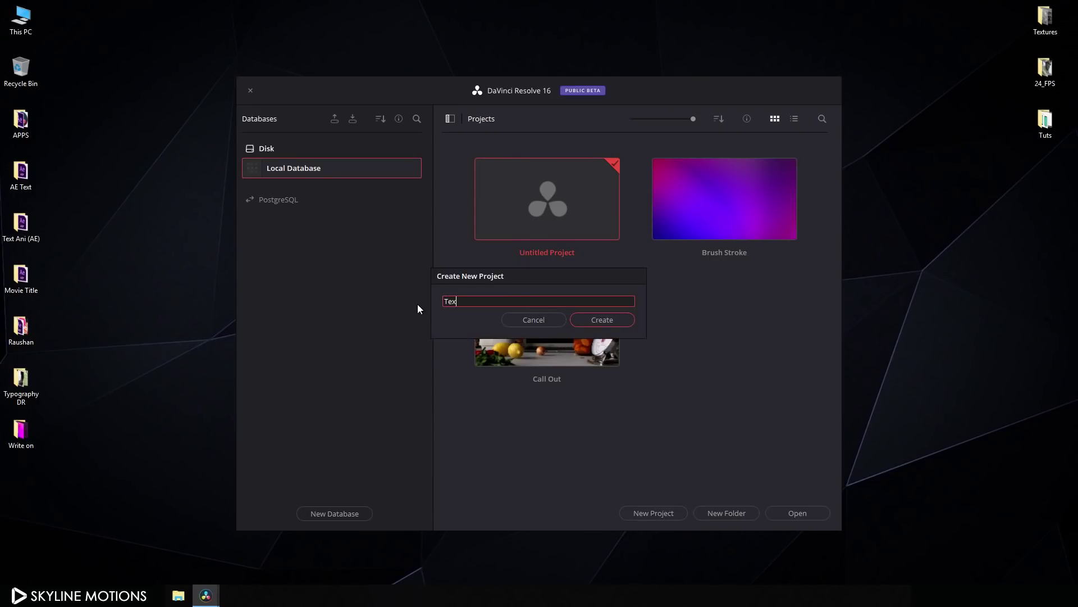
click(592, 319)
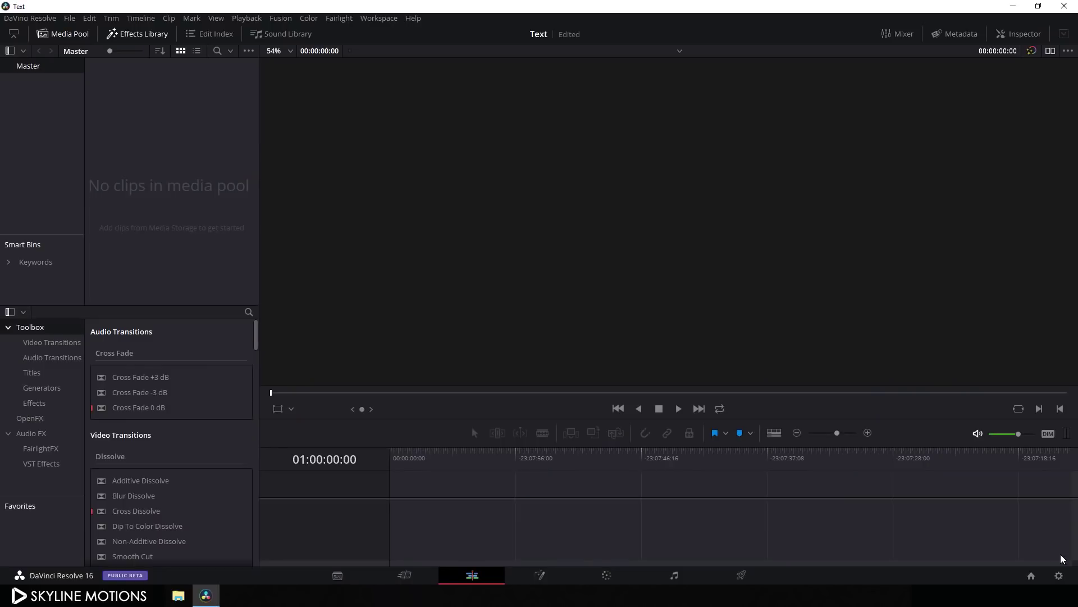
- Set the project's timeline frame rate and playback frame rate to 30 frames per second and save the settings
click(1059, 576)
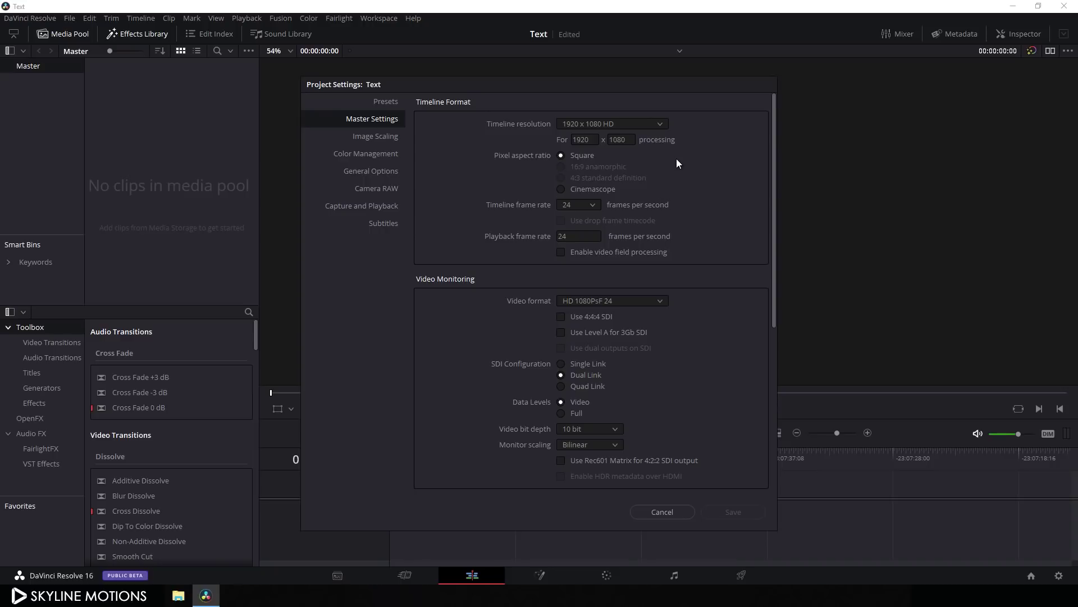
click(593, 205)
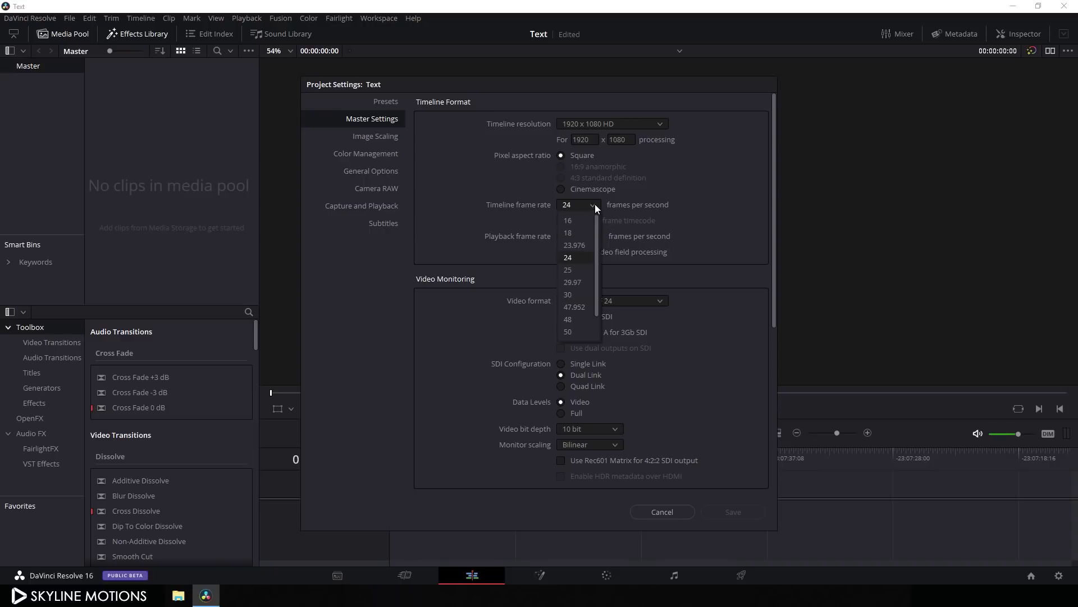
click(568, 295)
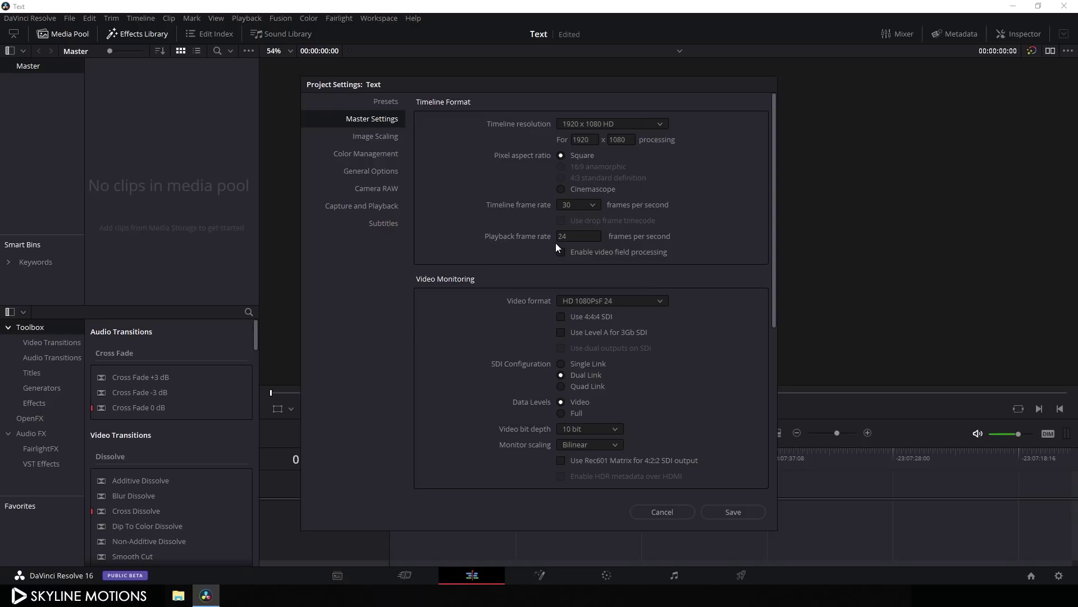
double_click(575, 240)
text(30)
click(745, 509)
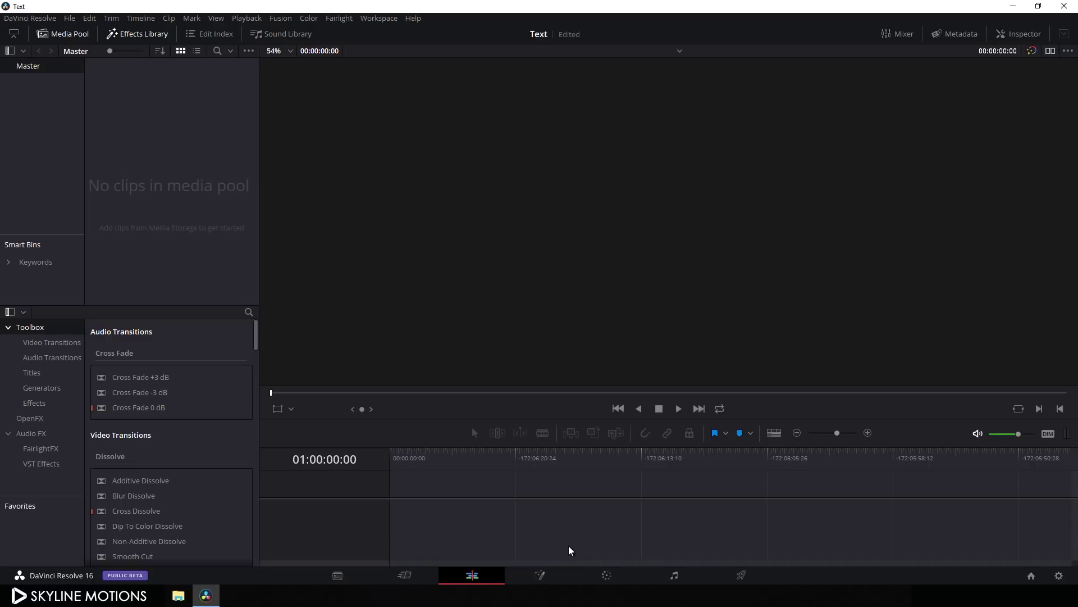
- Create a Fusion composition clip named Fusion Composition and place it at the start of the empty timeline
right_click(162, 130)
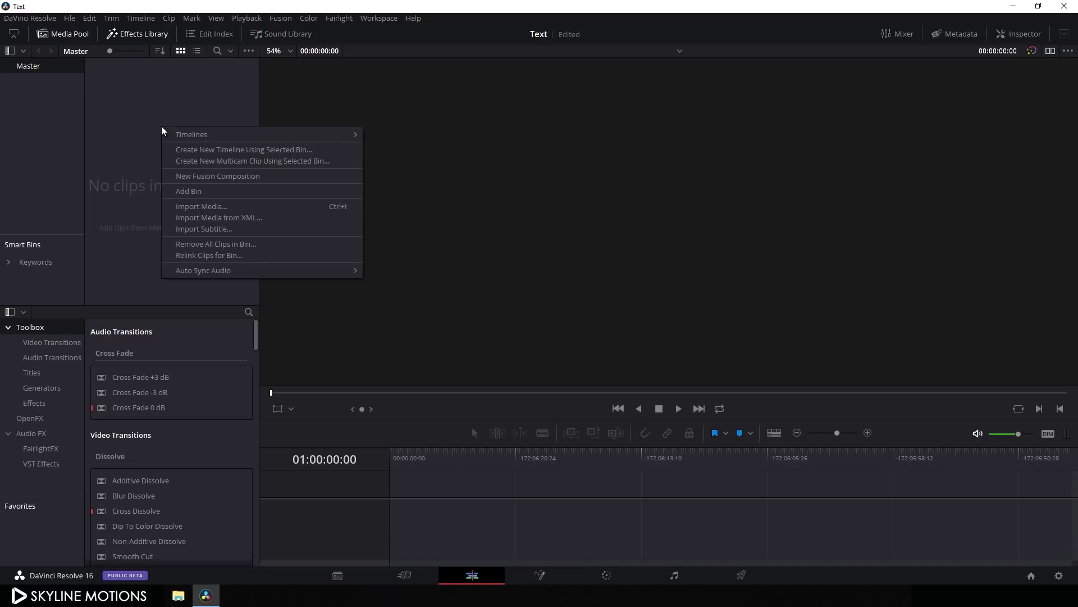
click(201, 178)
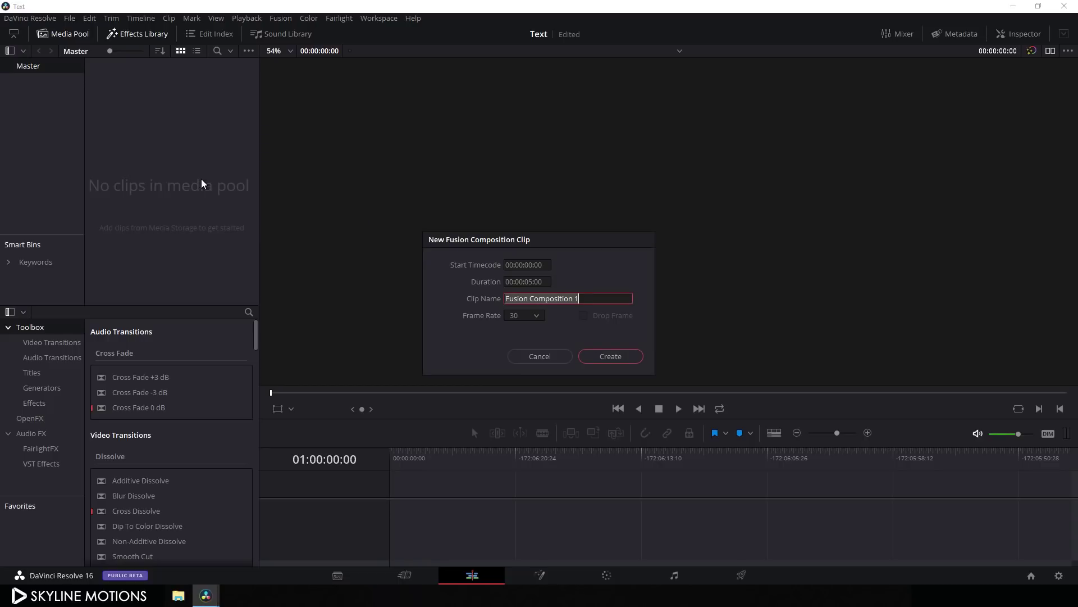
drag(595, 302, 550, 308)
click(612, 355)
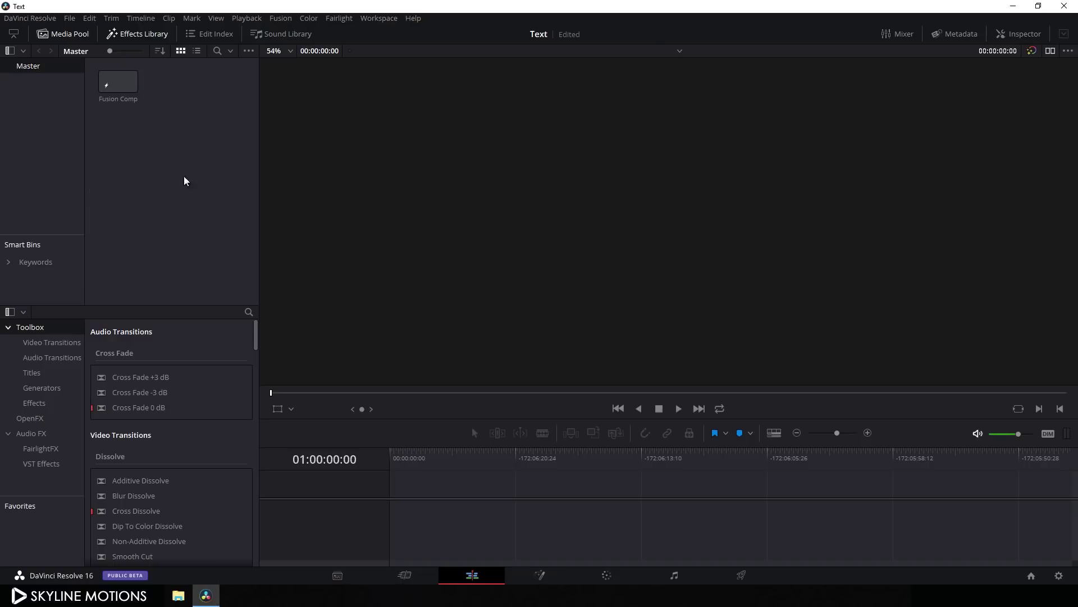
mouse_move(121, 91)
mouse_down()
mouse_move(455, 505)
mouse_move(393, 494)
mouse_up()
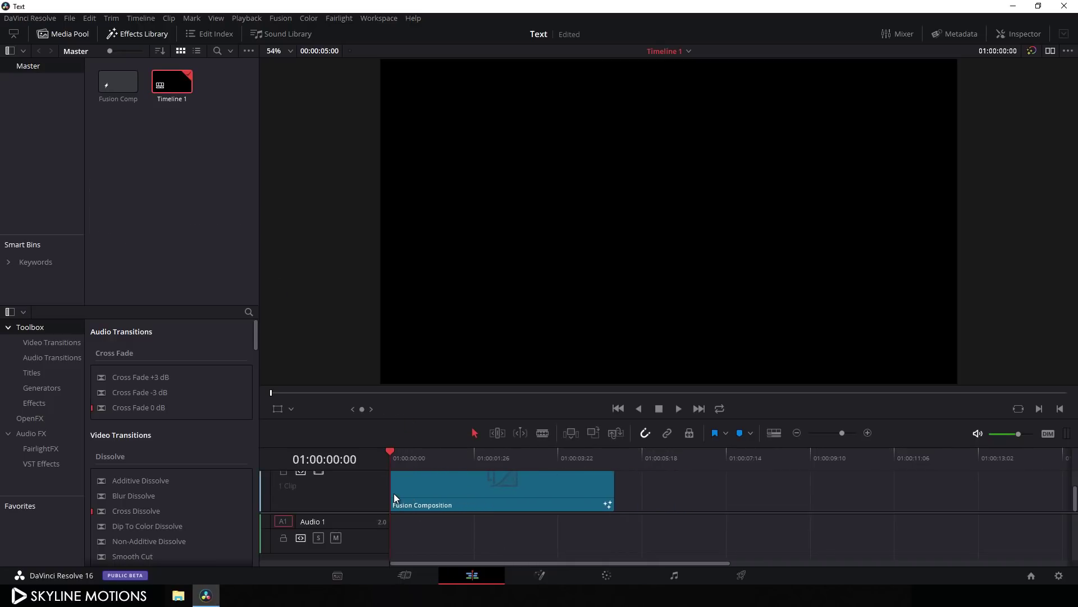
- Open the clip on the Fusion page, add a Text node away from MediaOut1 and show it in the viewer
click(539, 576)
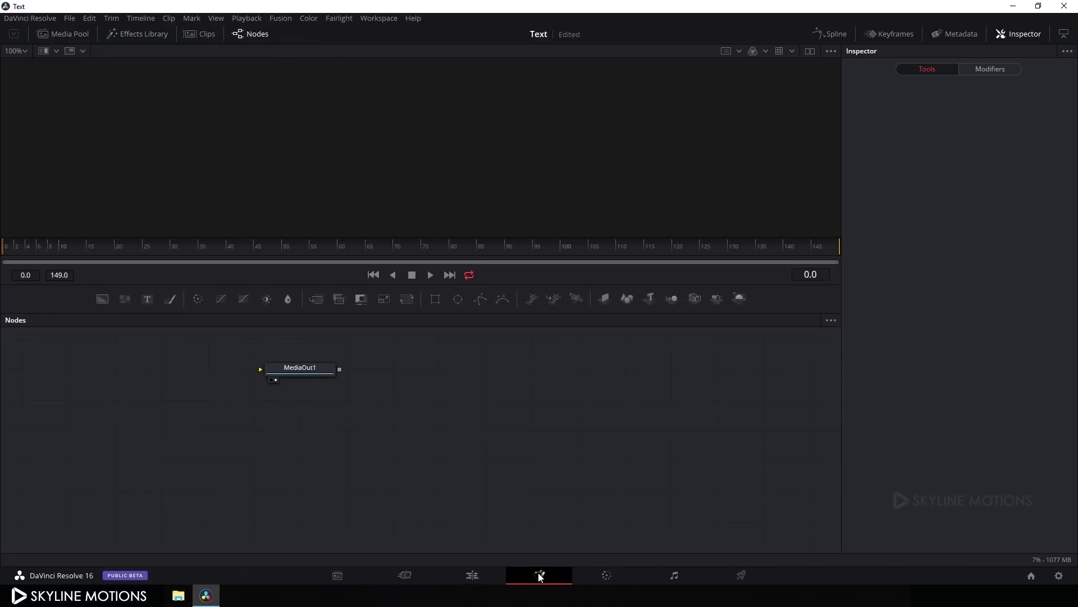
drag(302, 368, 765, 479)
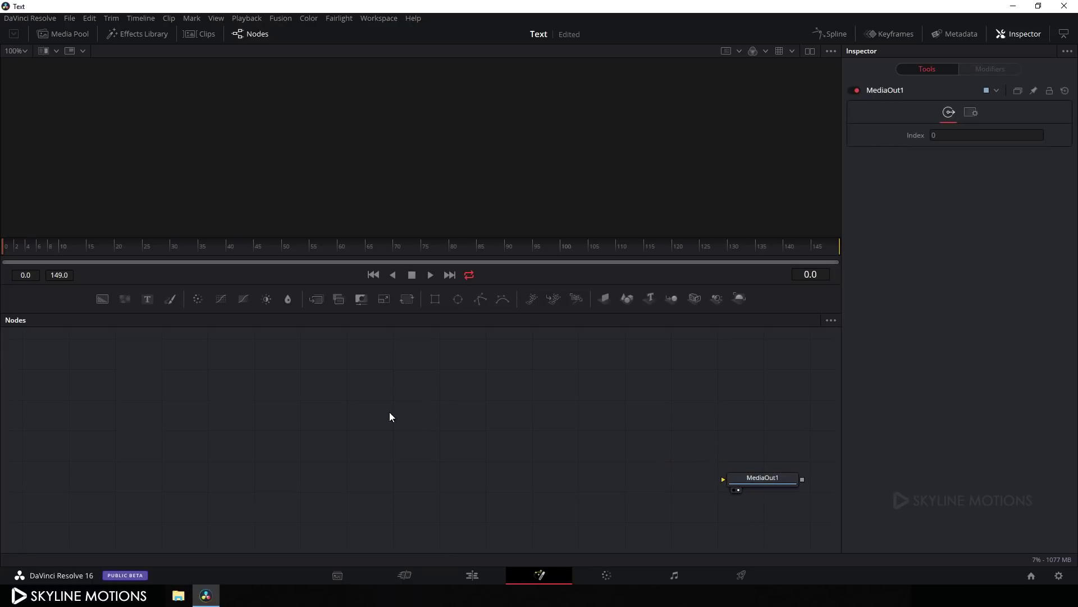
click(147, 298)
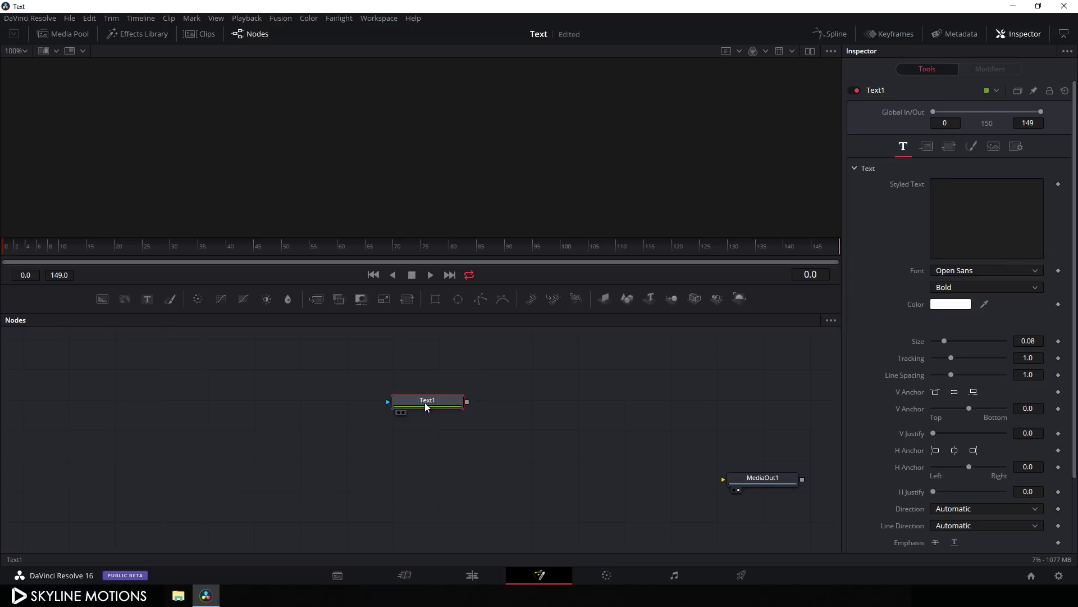
key(1)
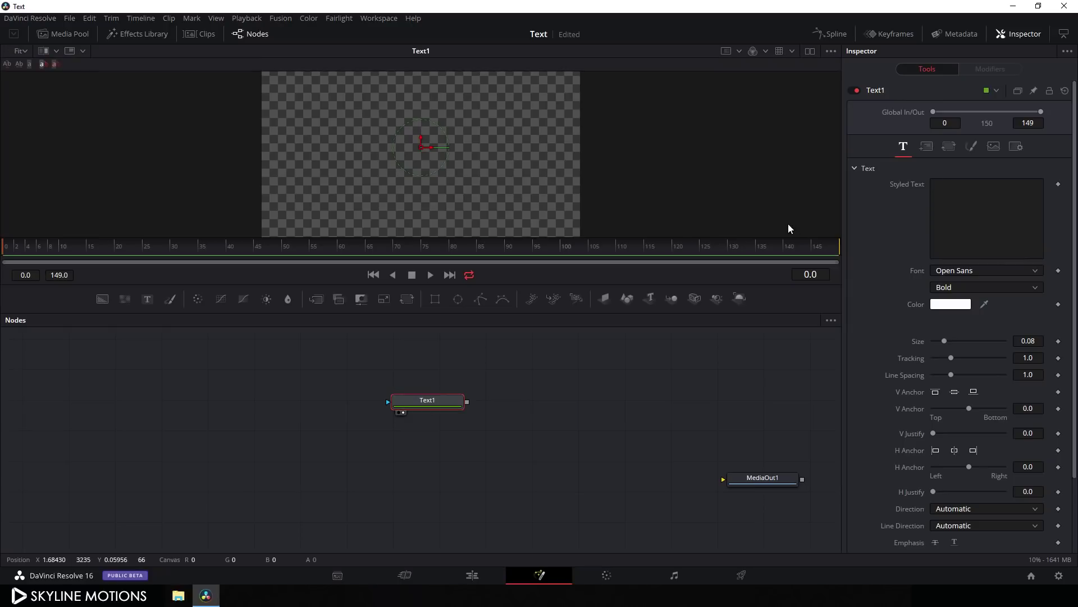
- Set the Text1 node's text to "Stroke" with size 0.5 and the Freestyle Script font
click(964, 201)
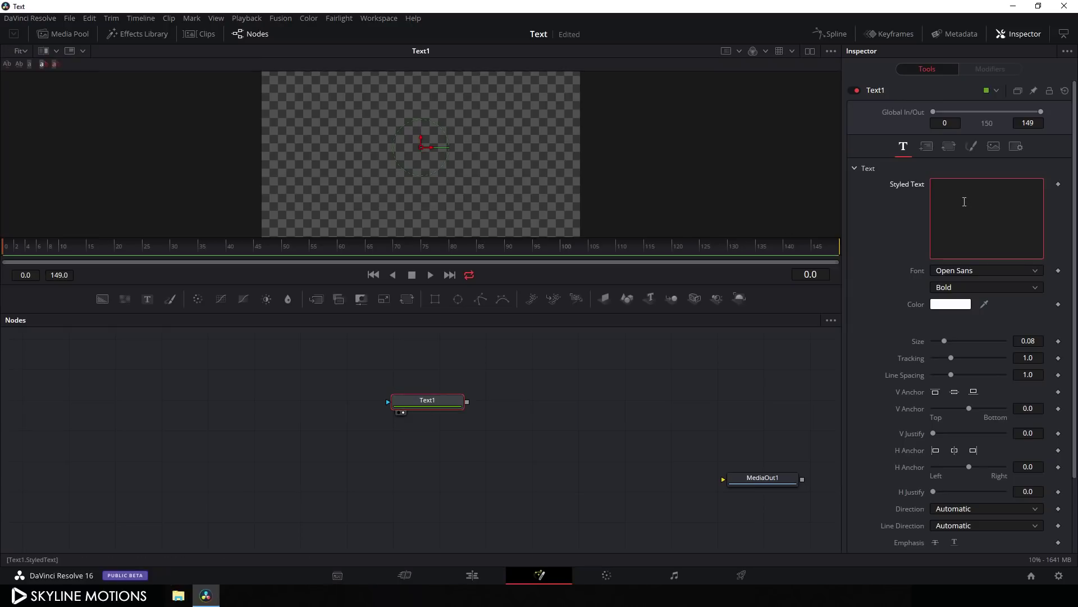
text(Stroke)
drag(944, 341, 1011, 349)
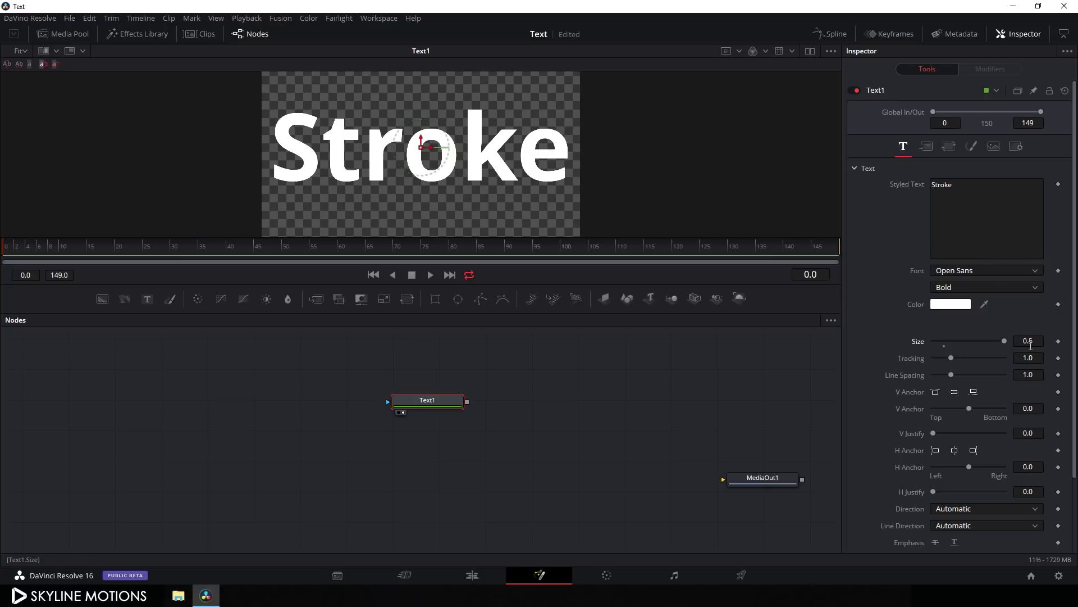
click(988, 274)
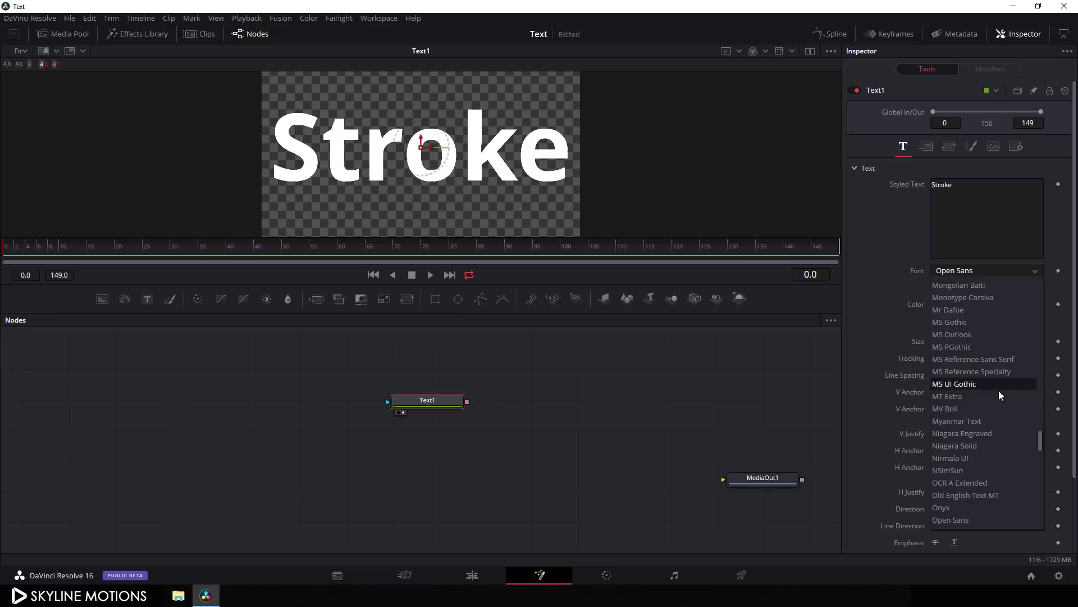
key(f)
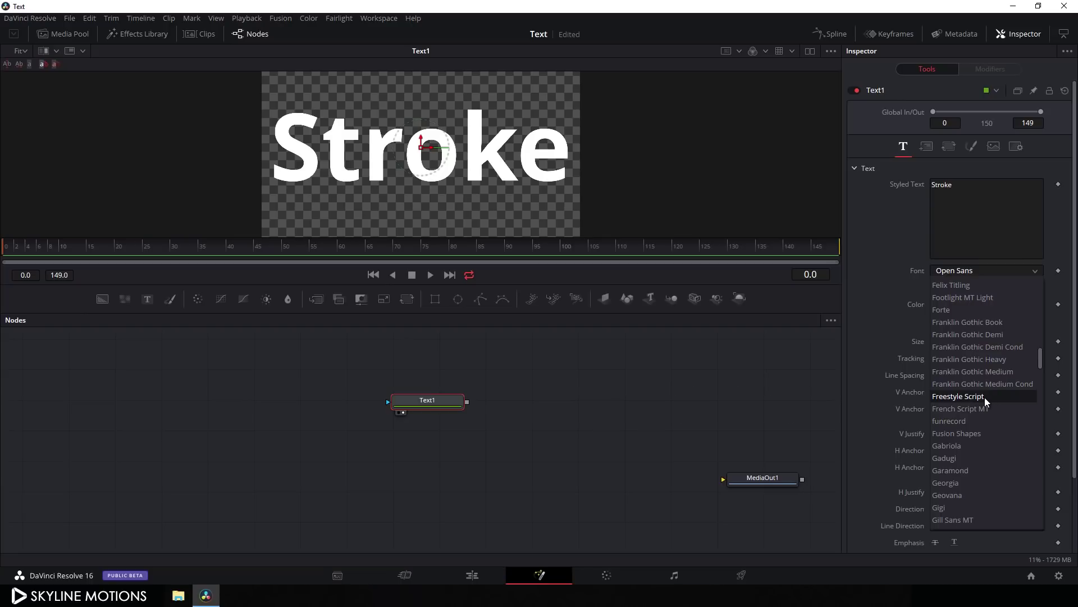
click(985, 396)
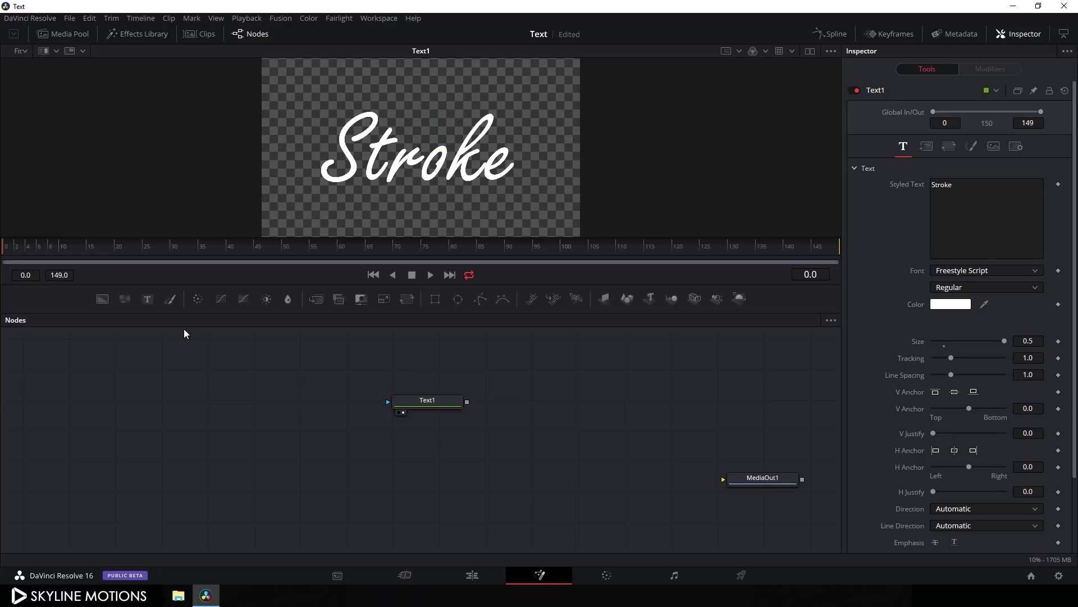
- Add a Background node named Stroke_BG and place it to the left of the Text1 node
click(102, 299)
drag(419, 361, 294, 382)
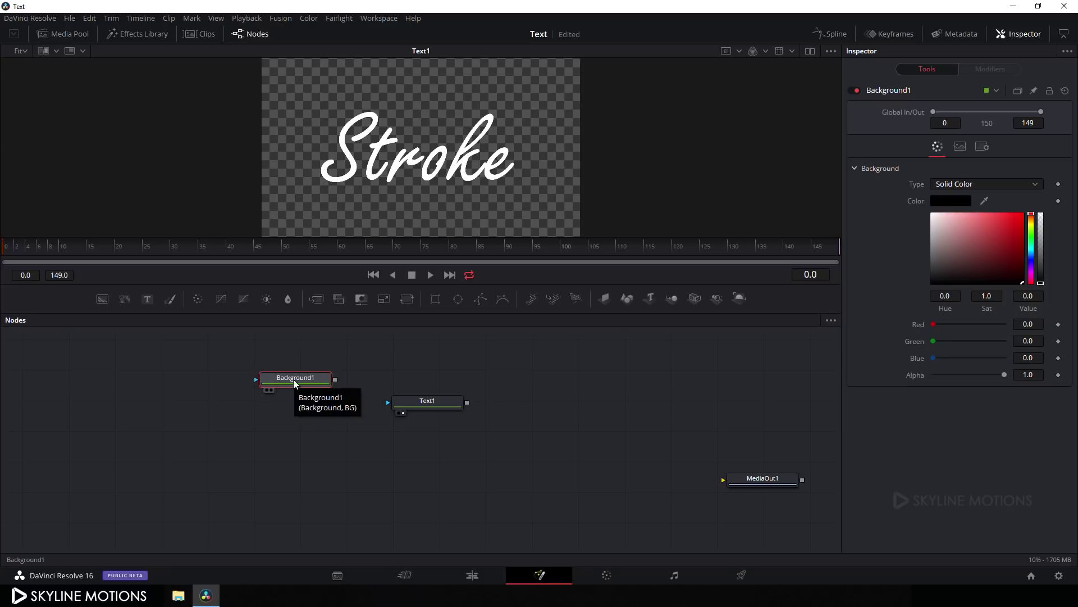
key(F2)
text(Stroke_BG)
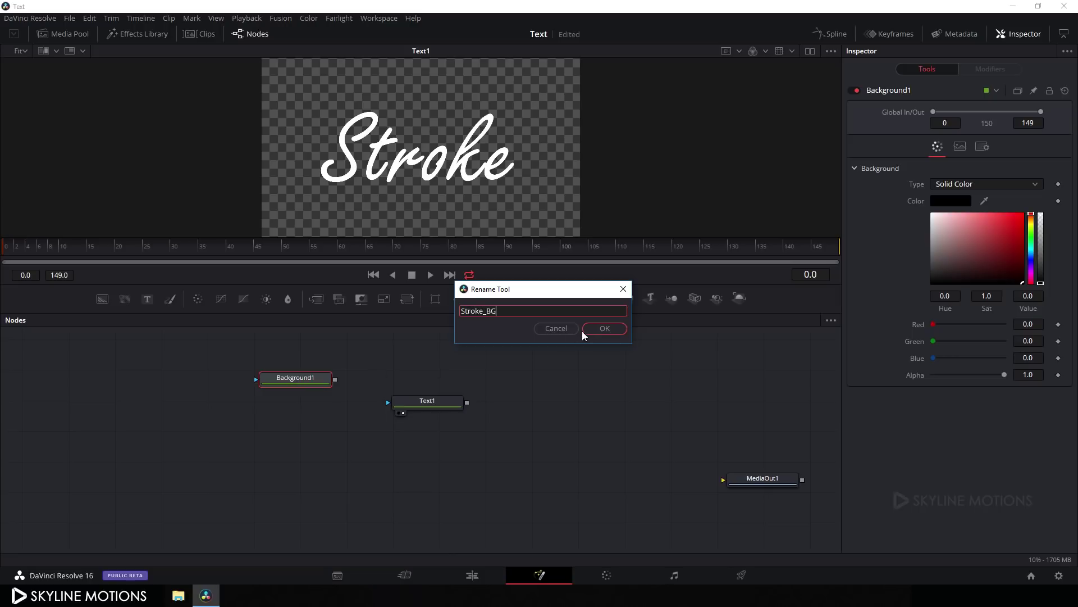
click(589, 330)
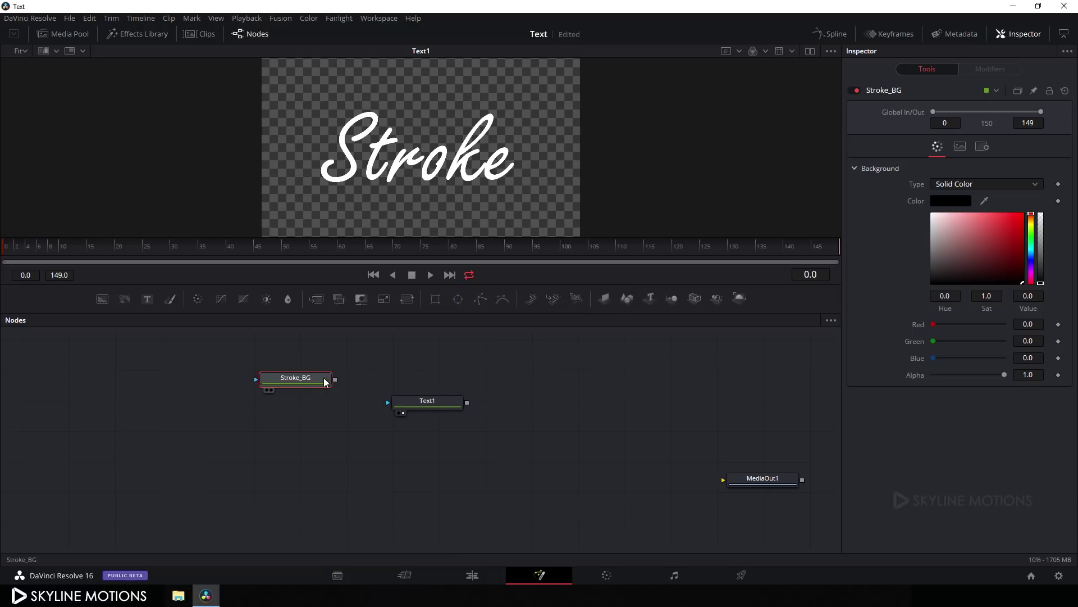
drag(325, 382, 251, 389)
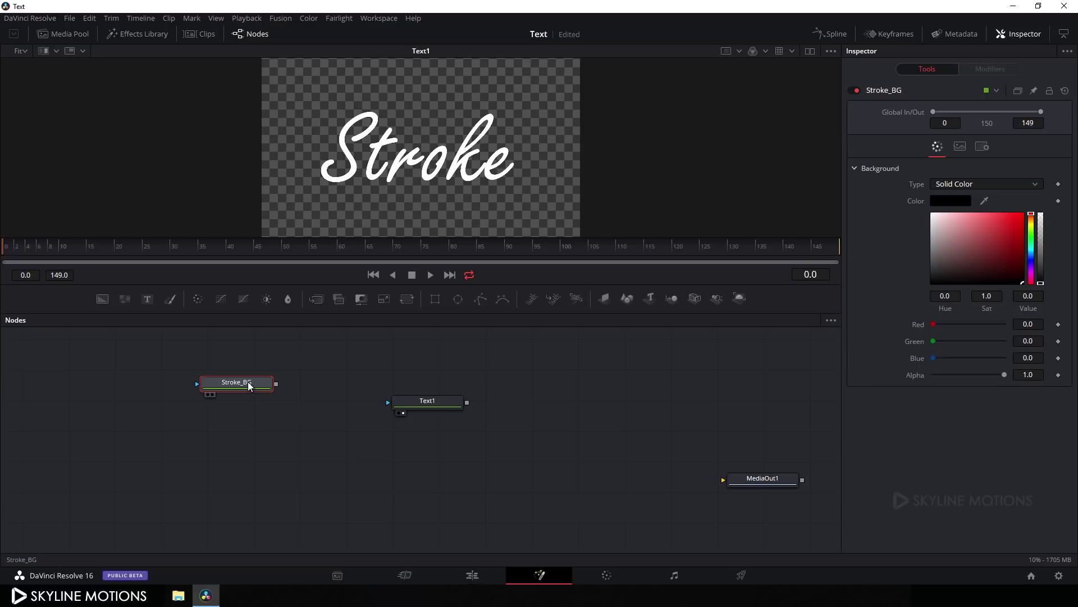
- Add a Paint node connected after Stroke_BG and rename it Stroke
key(shift+space)
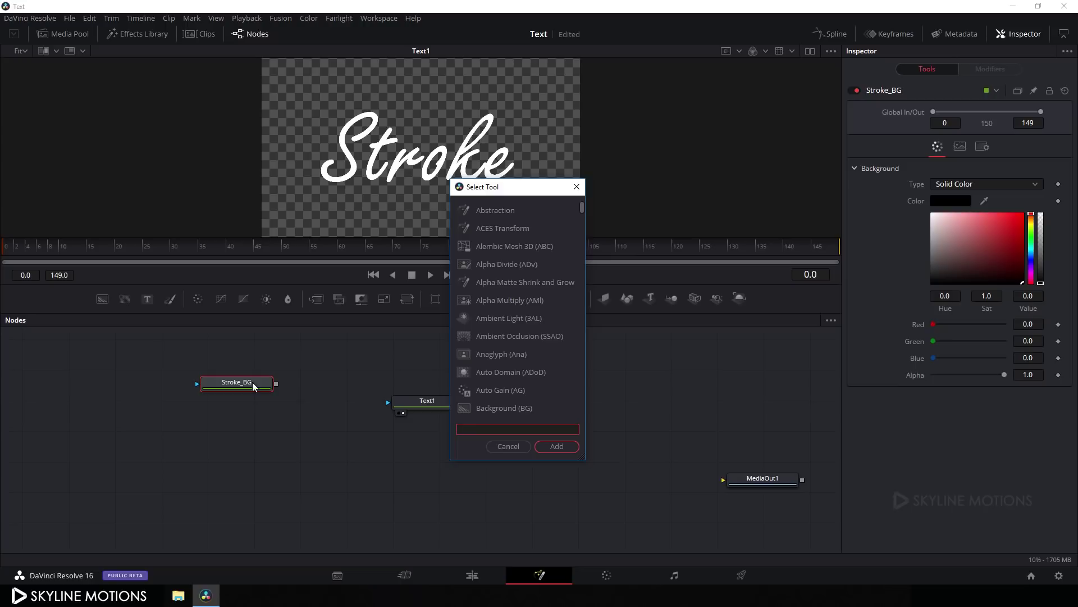
text(paint)
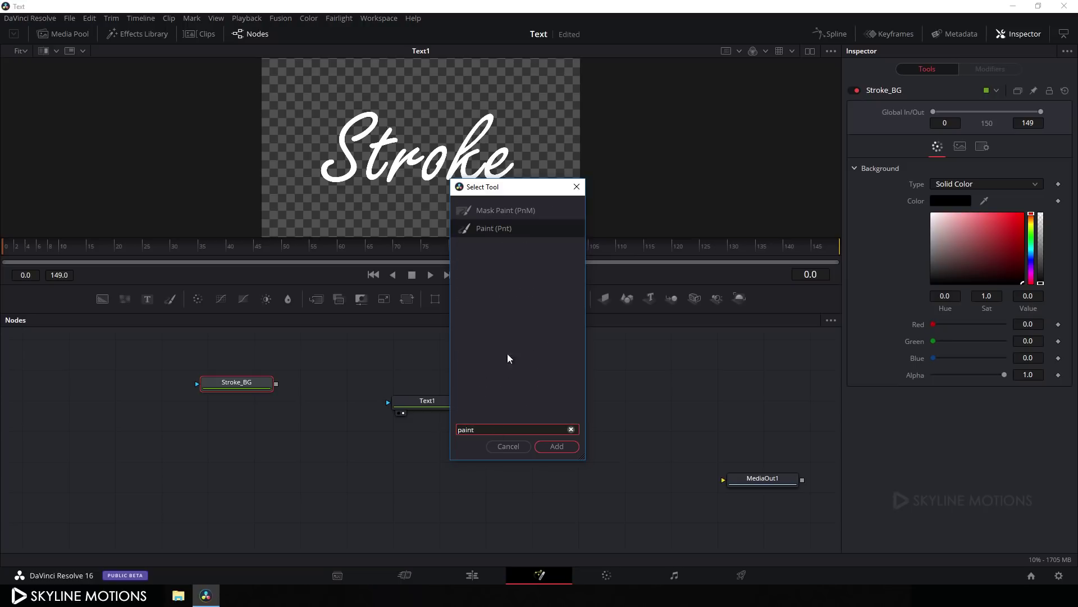
click(558, 446)
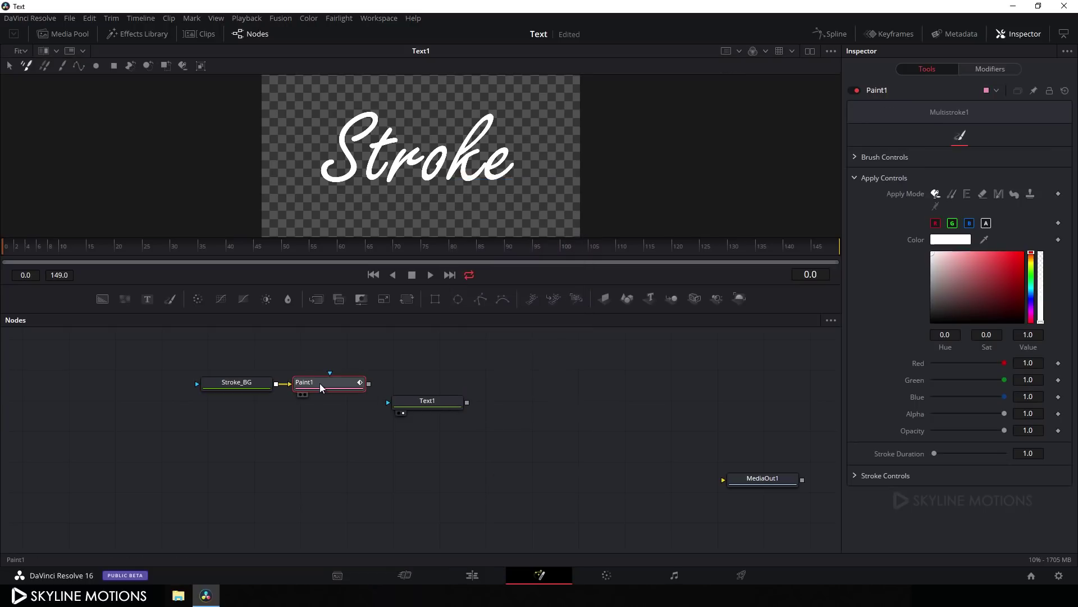
key(F2)
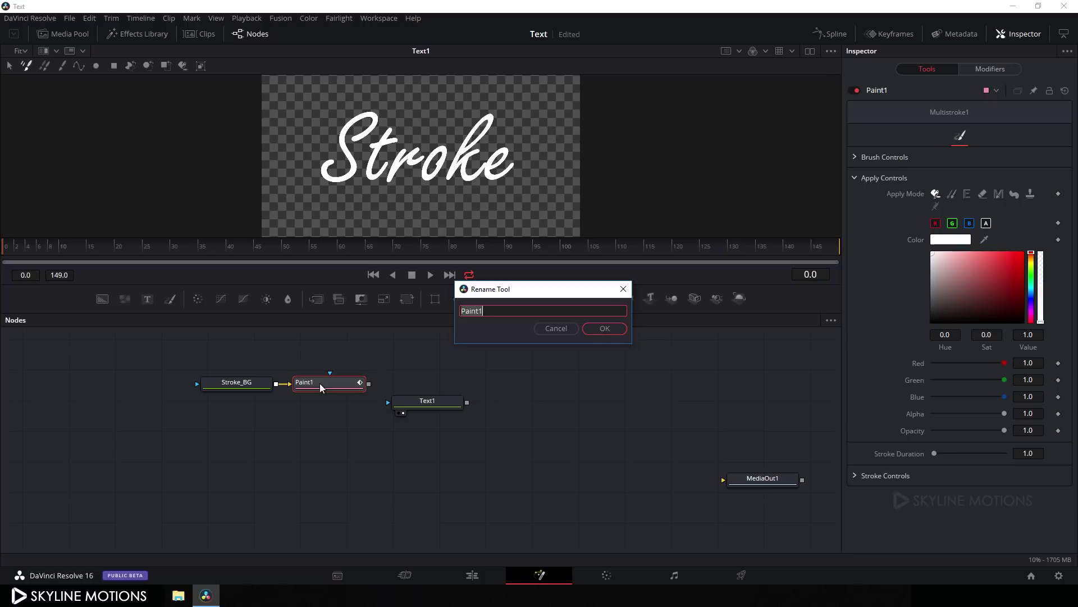
text(Stroke)
click(602, 331)
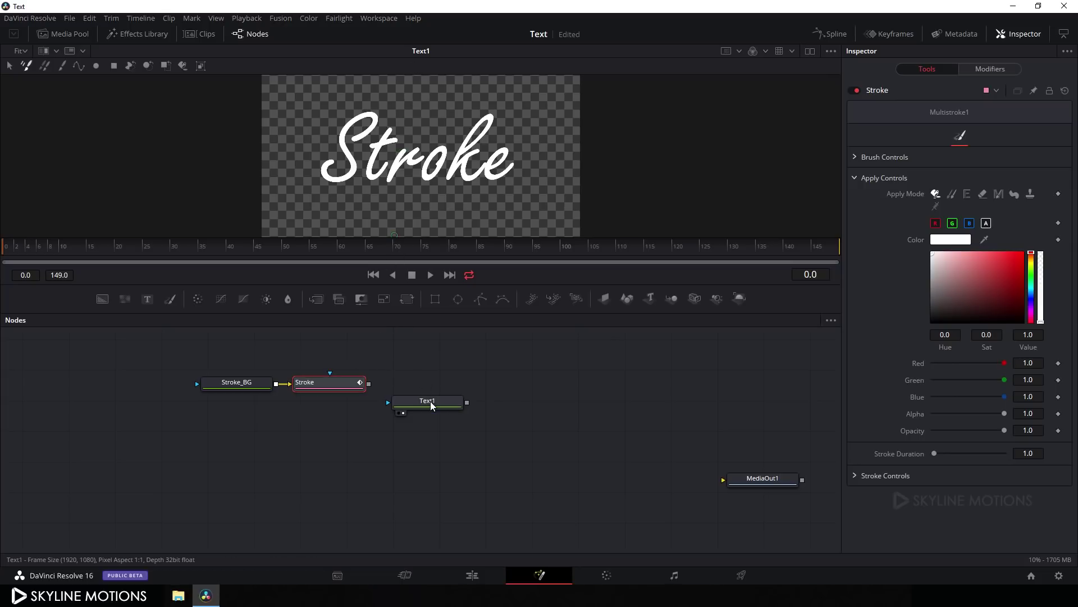
- Merge the Stroke node as foreground over Text1 as background, and show the merged result in the viewer
drag(432, 406, 337, 423)
click(337, 423)
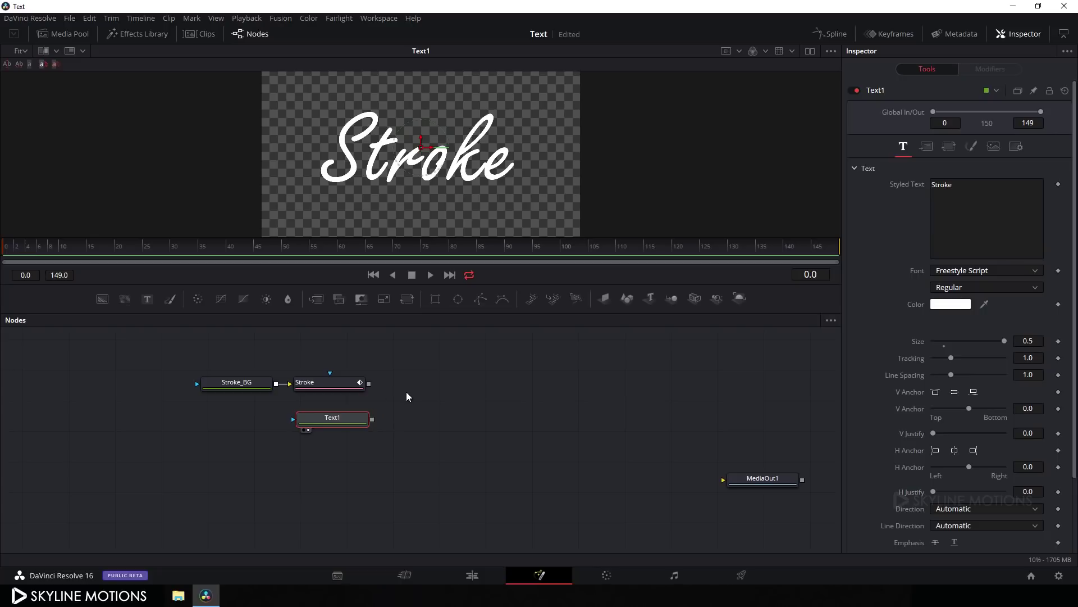
mouse_move(317, 298)
mouse_down()
mouse_move(406, 392)
mouse_move(482, 401)
mouse_move(413, 371)
mouse_move(343, 431)
mouse_move(372, 421)
mouse_up()
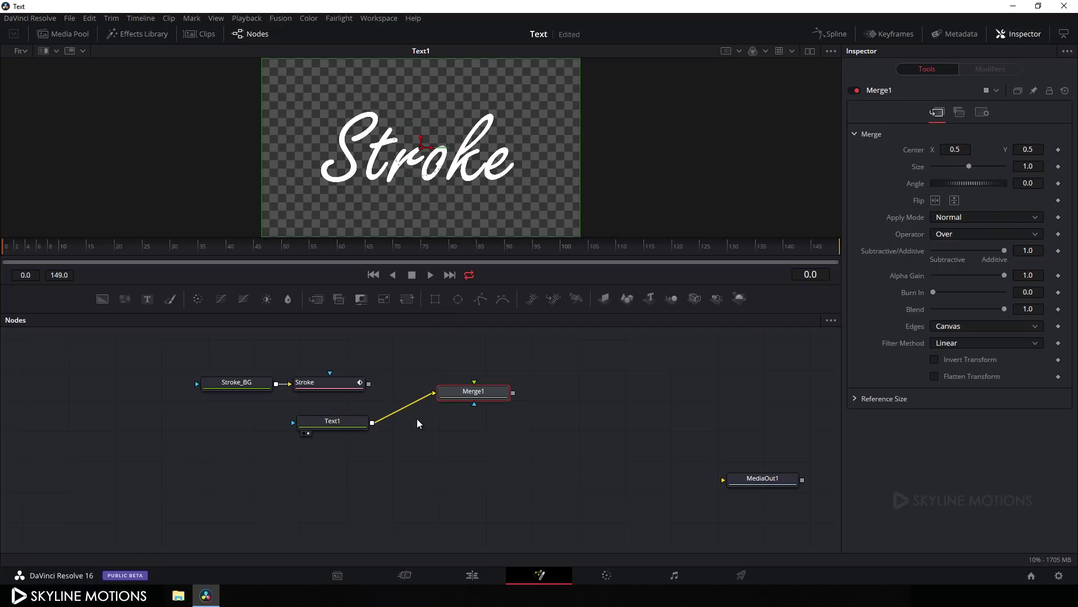
mouse_move(474, 387)
mouse_down()
mouse_move(498, 357)
mouse_move(525, 358)
mouse_move(395, 358)
mouse_move(339, 383)
mouse_up()
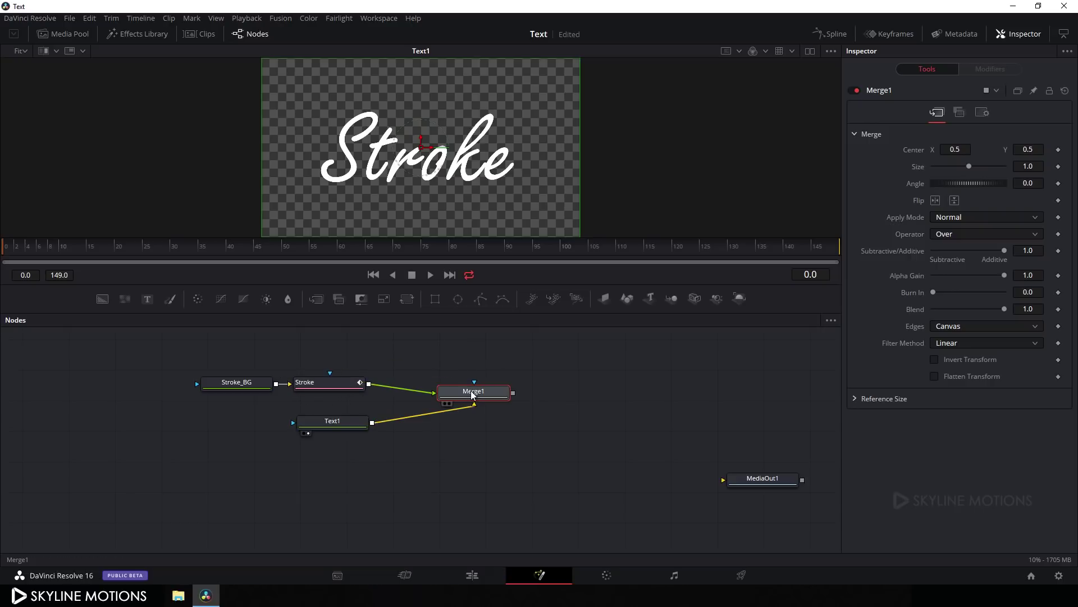
drag(473, 395, 499, 129)
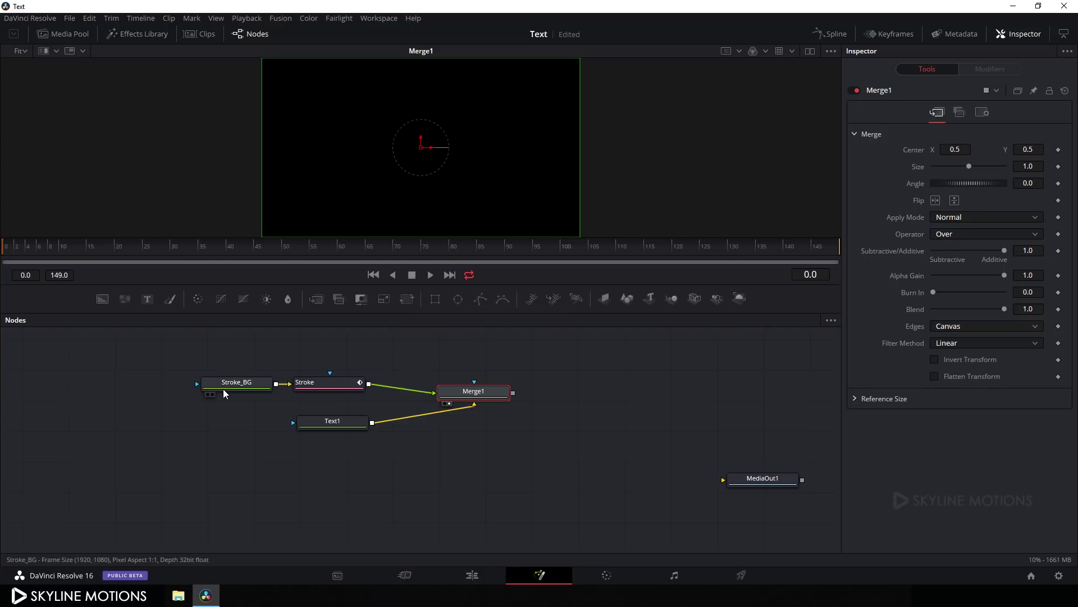
- Set the Stroke_BG node's alpha to 0 and move Merge1 slightly closer to the Stroke node
click(240, 386)
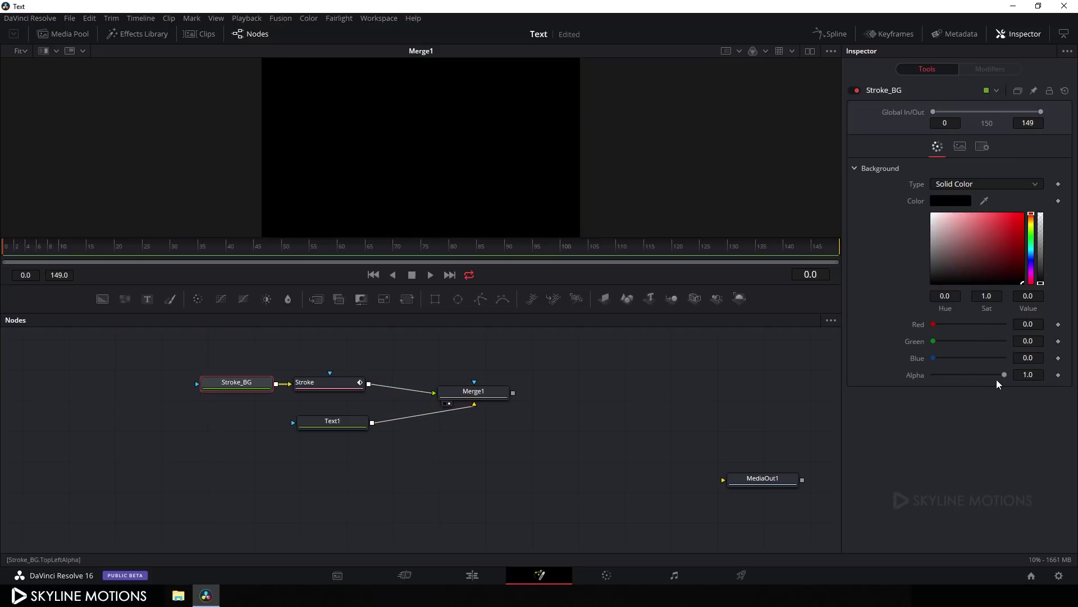
drag(1004, 376, 933, 375)
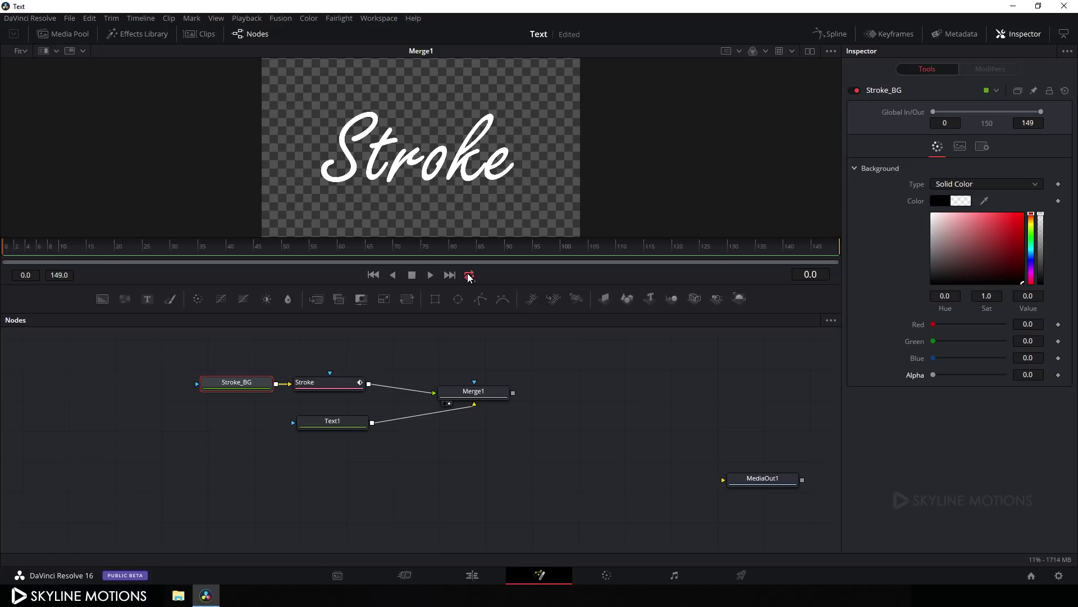
drag(480, 401, 469, 386)
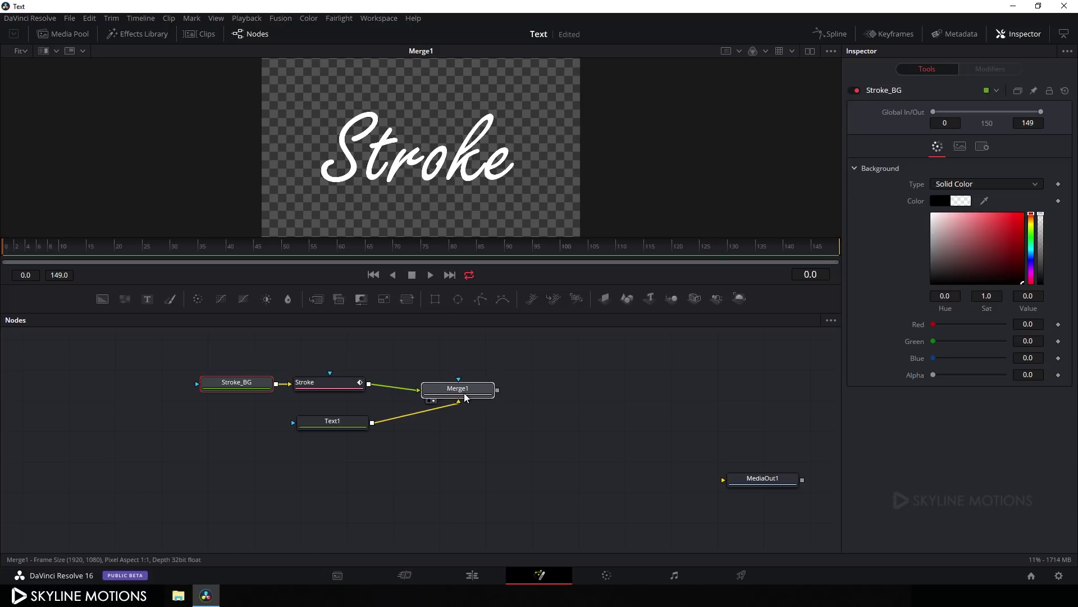
- Turn on arranging tools to the grid and line up Stroke_BG, Stroke and Merge1 in a row, with Text1 beneath Stroke
right_click(460, 460)
mouse_move(489, 316)
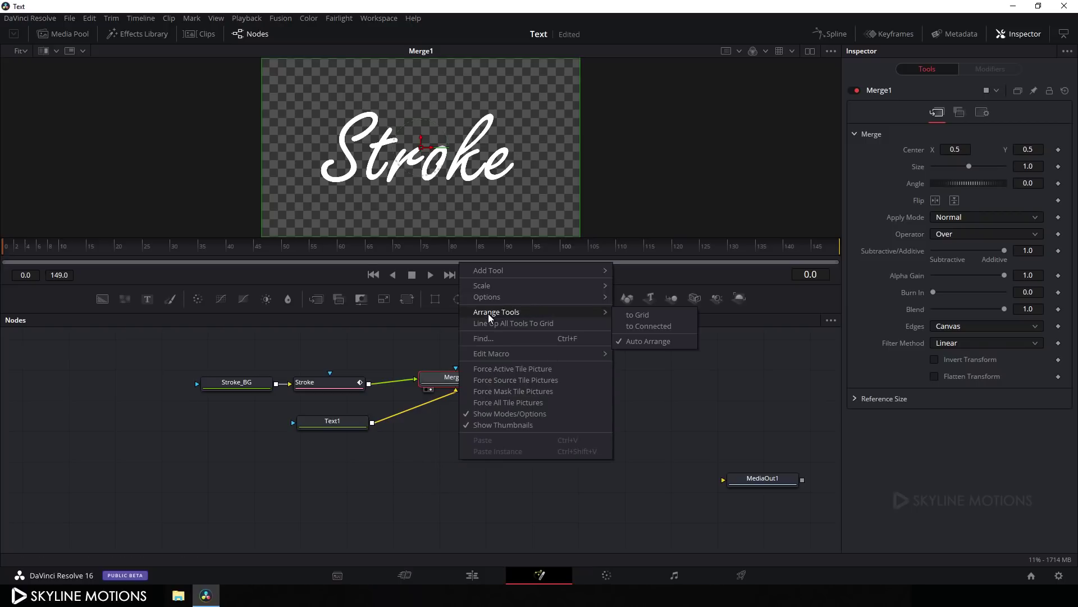
click(620, 315)
drag(357, 386, 371, 381)
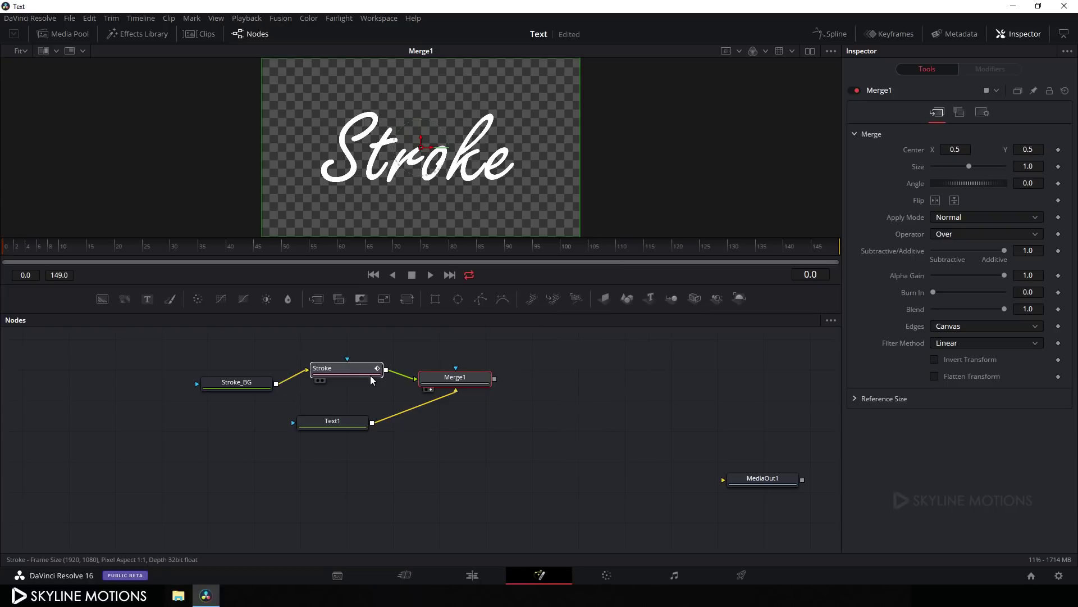
drag(234, 387, 251, 373)
drag(468, 380, 452, 371)
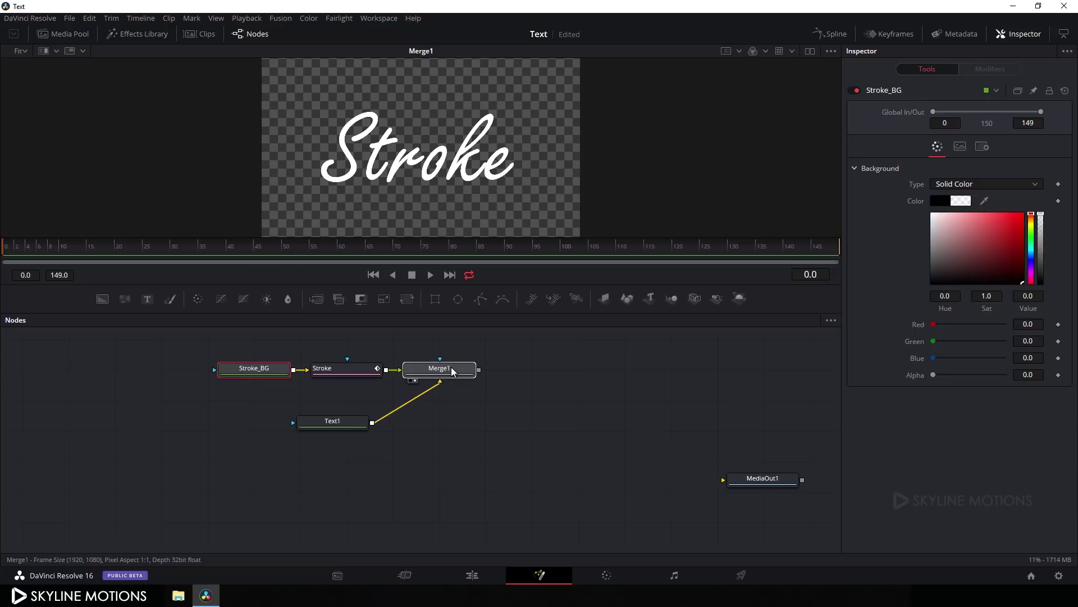
drag(336, 427, 350, 405)
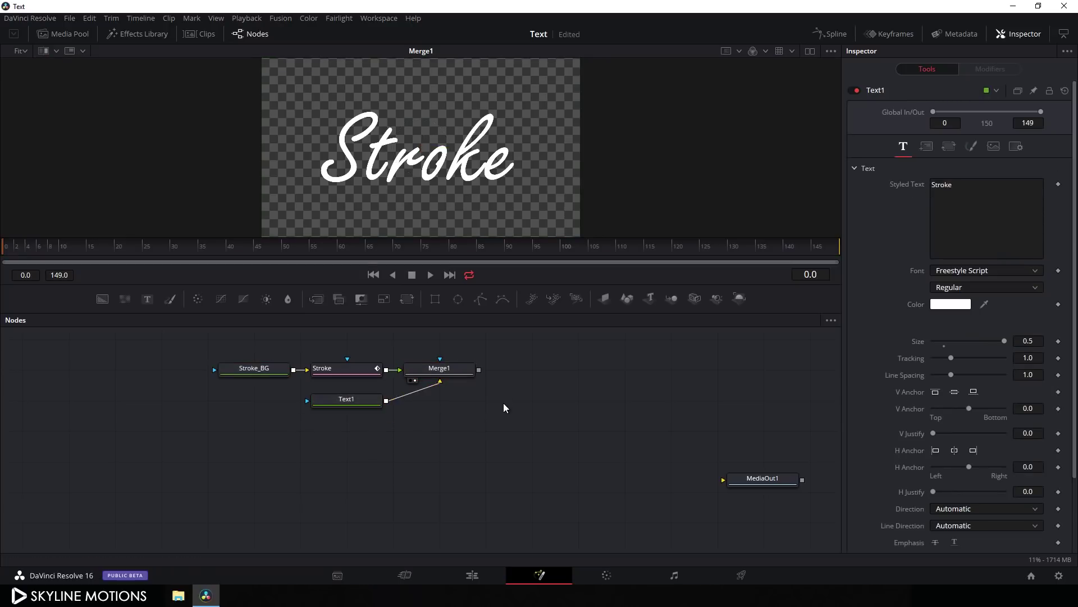
drag(504, 408, 486, 440)
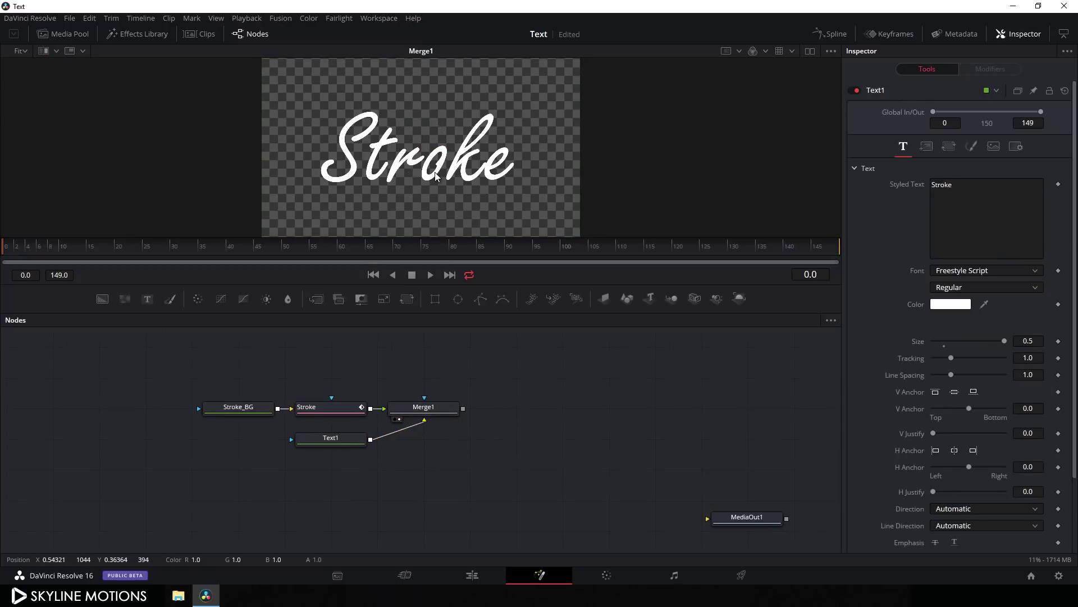
- Enlarge the viewer and start a polyline stroke on the Stroke node, tracing the upper inner curve of the letter S
click(321, 411)
drag(472, 296, 471, 441)
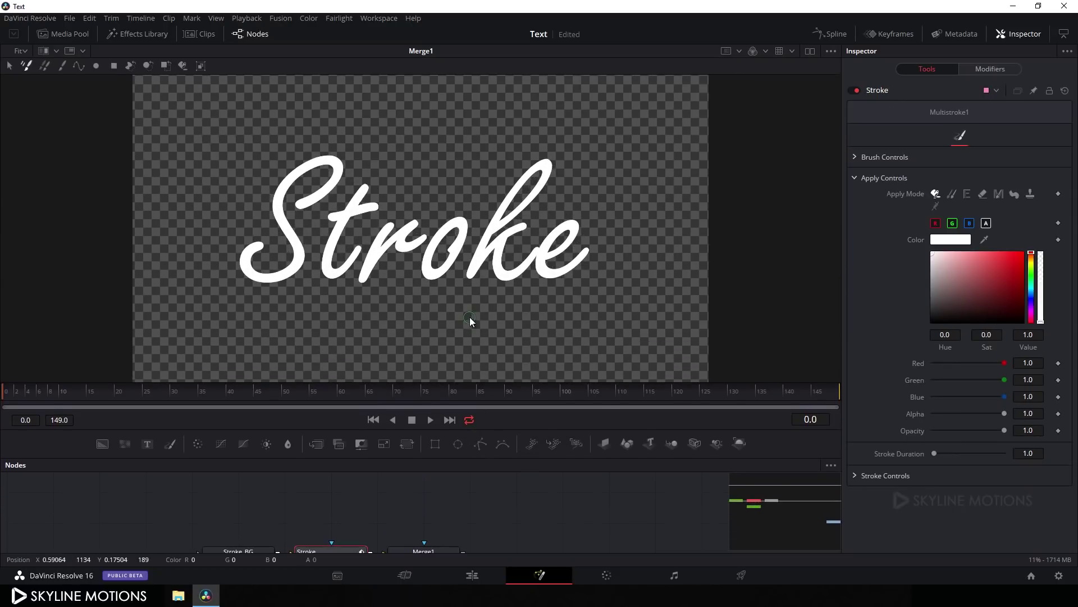
scroll(458, 288, up, 5)
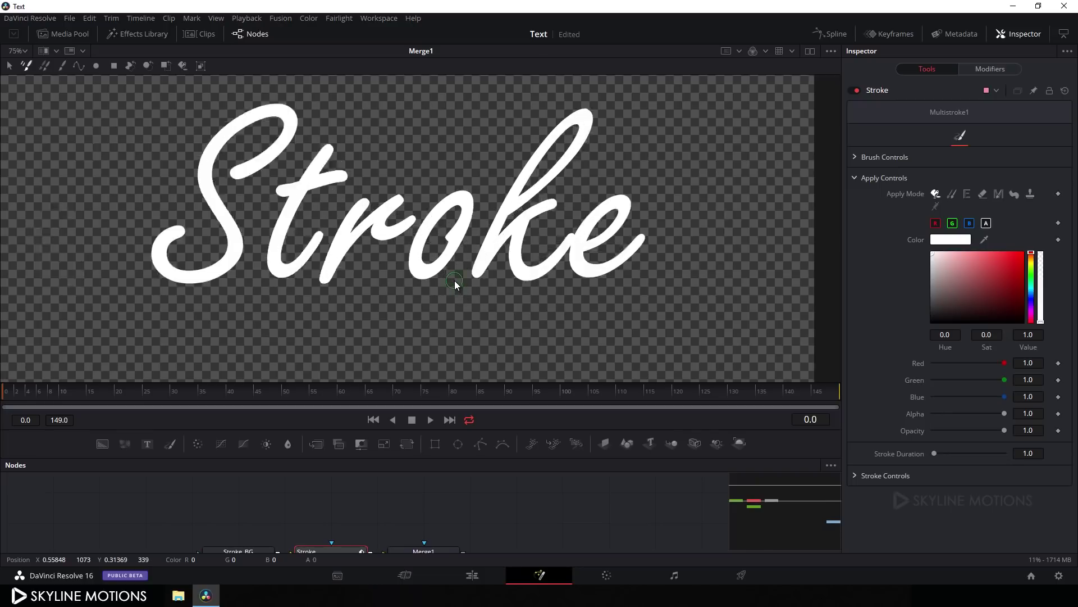
drag(494, 217, 519, 272)
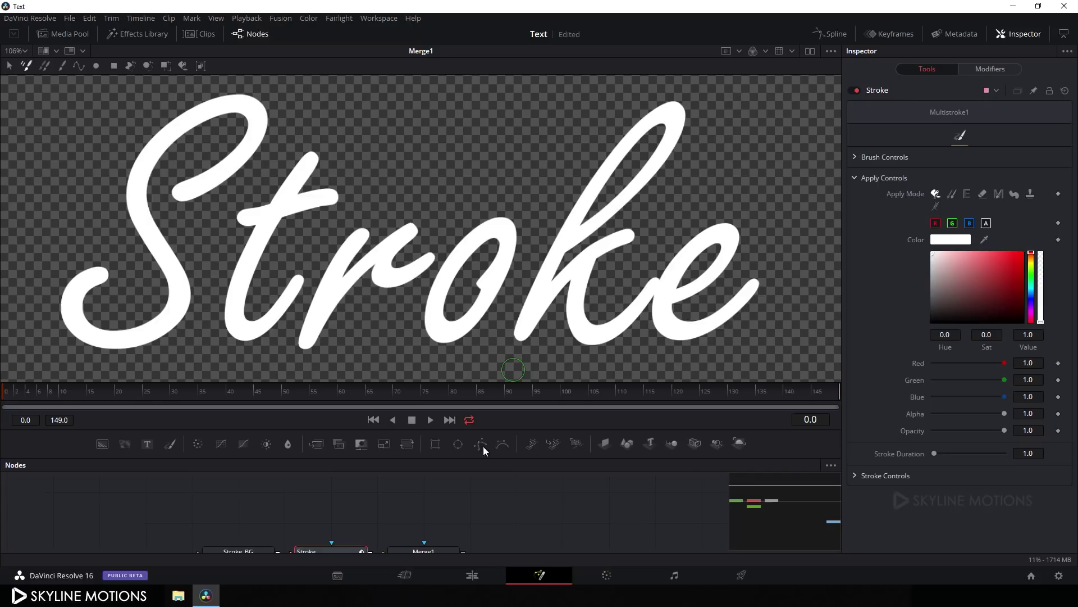
scroll(437, 486, down, 2)
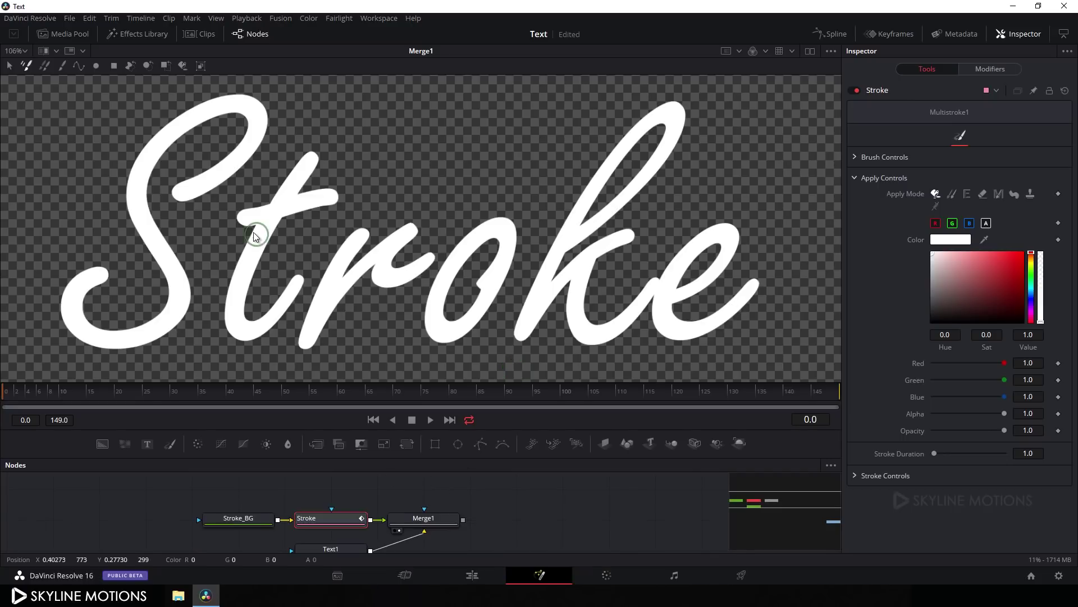
mouse_move(226, 190)
mouse_down()
mouse_move(246, 101)
mouse_move(185, 107)
mouse_move(133, 138)
mouse_move(128, 219)
mouse_move(177, 315)
mouse_move(75, 276)
mouse_up()
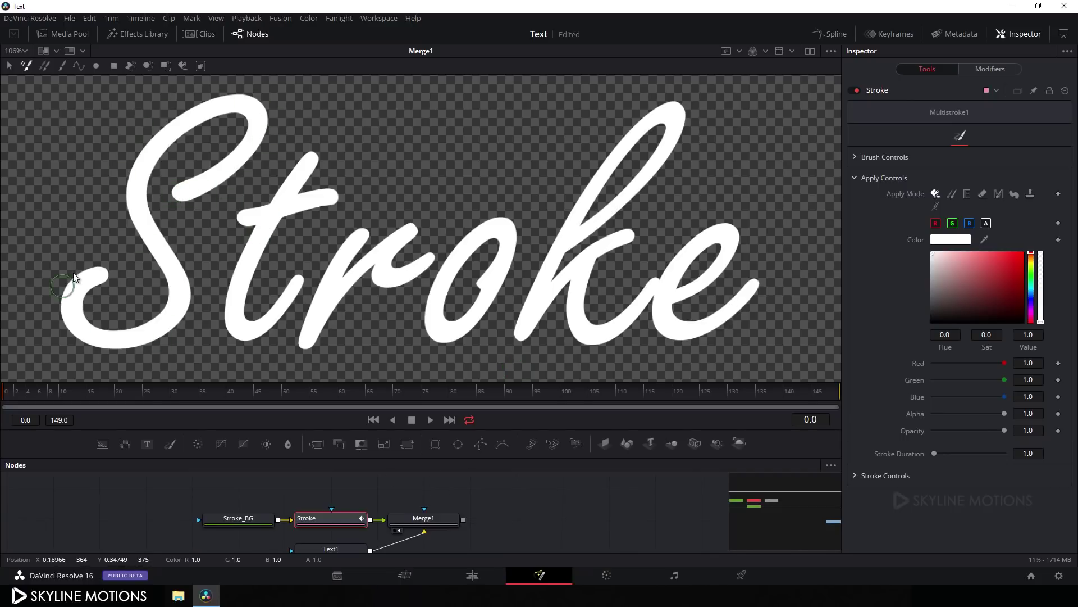
click(81, 67)
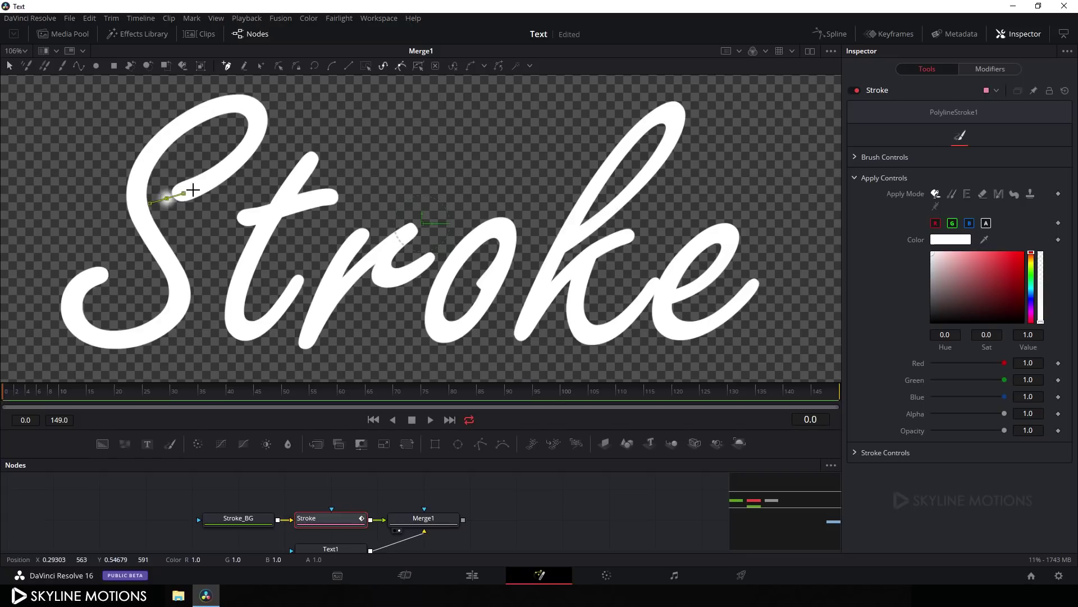
drag(233, 164, 242, 155)
drag(259, 116, 257, 99)
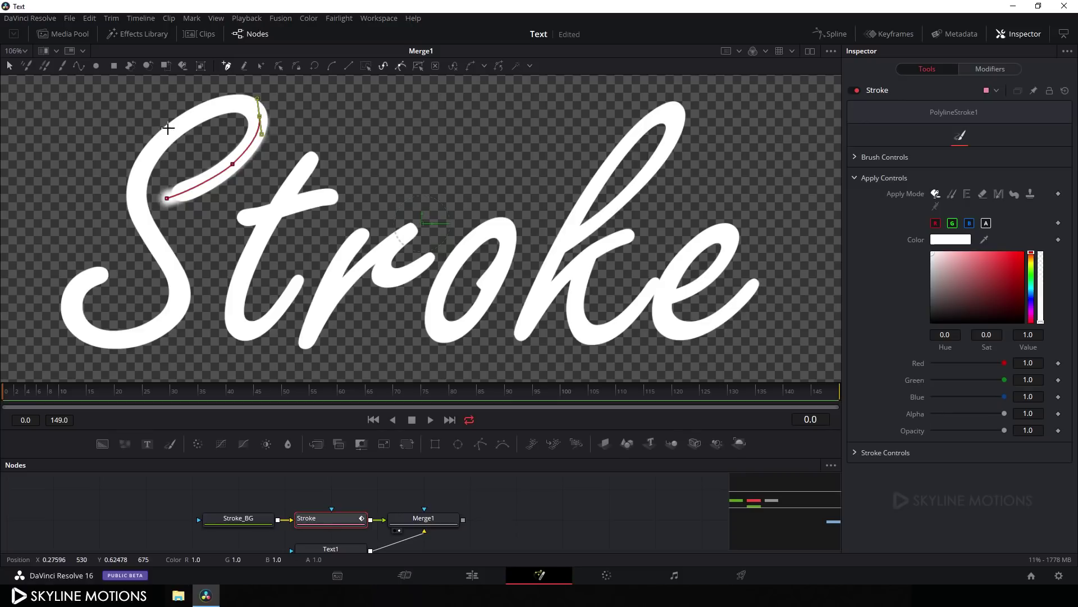
- Set the Text1 node's text color to dark blue, #00007f
scroll(341, 551, down, 1)
click(333, 525)
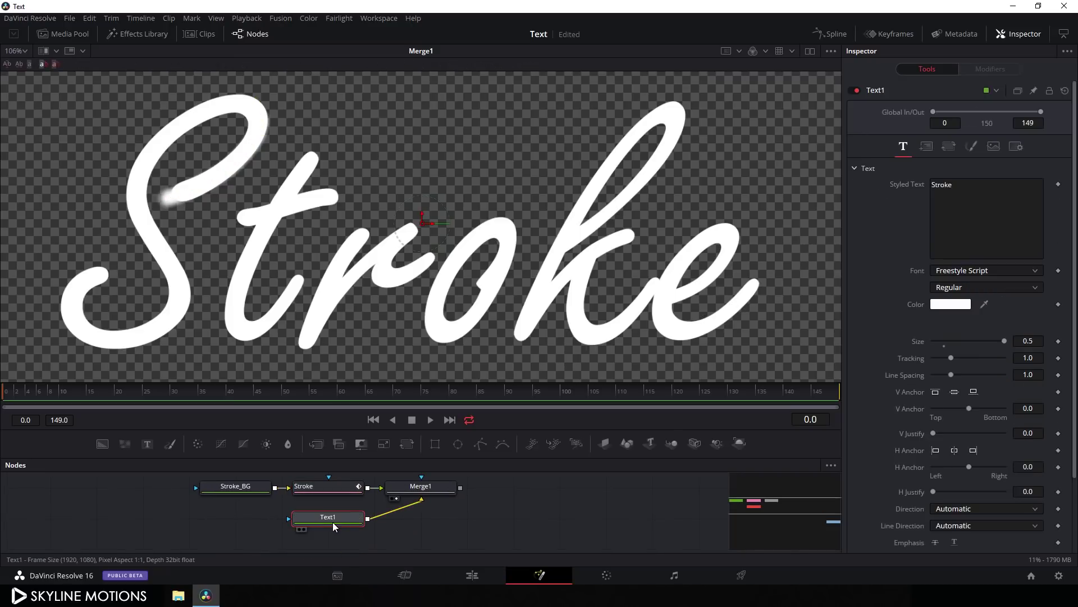
click(944, 306)
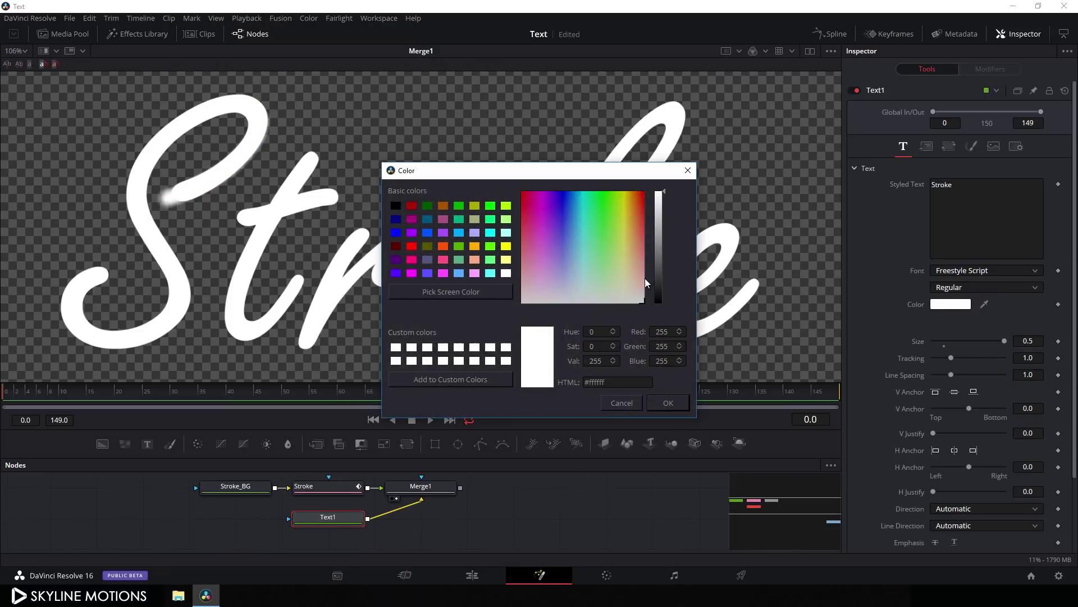
click(396, 219)
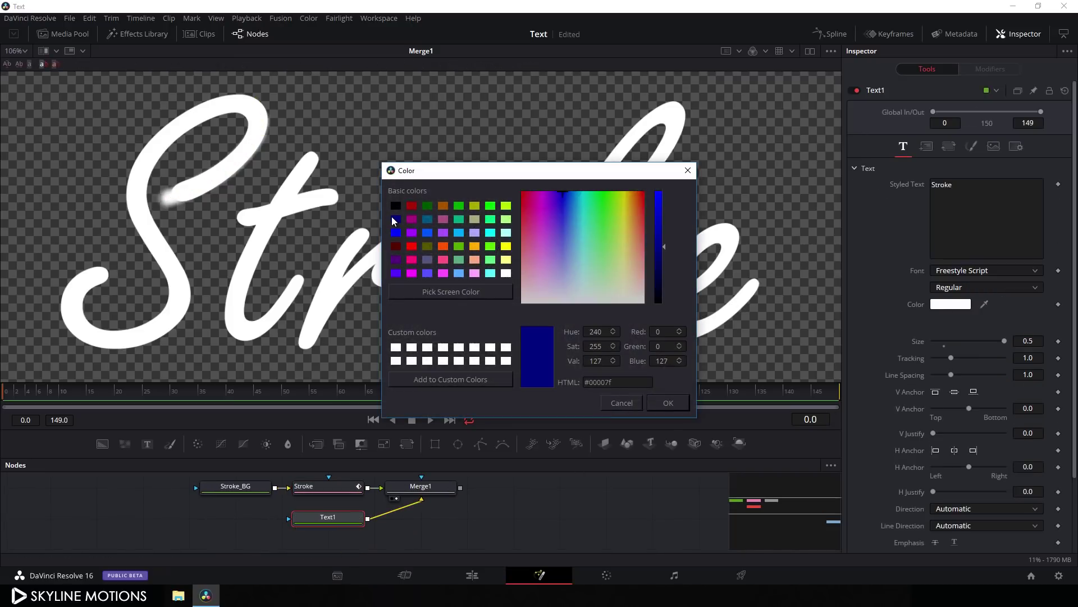
click(659, 401)
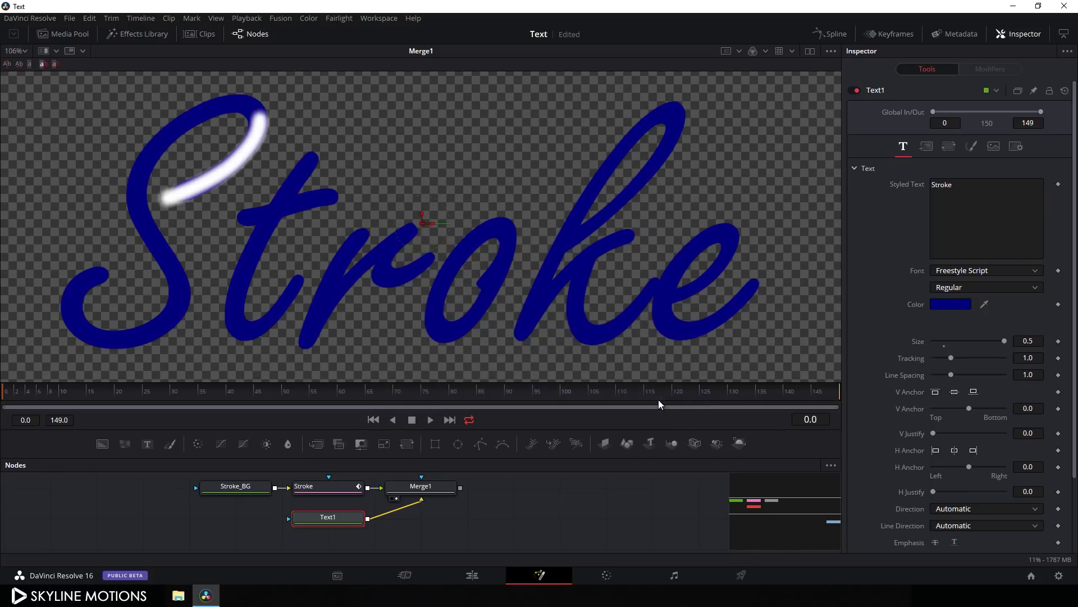
- Continue the Stroke node's polyline stroke over the top of the S and down to the middle of its spine
click(336, 496)
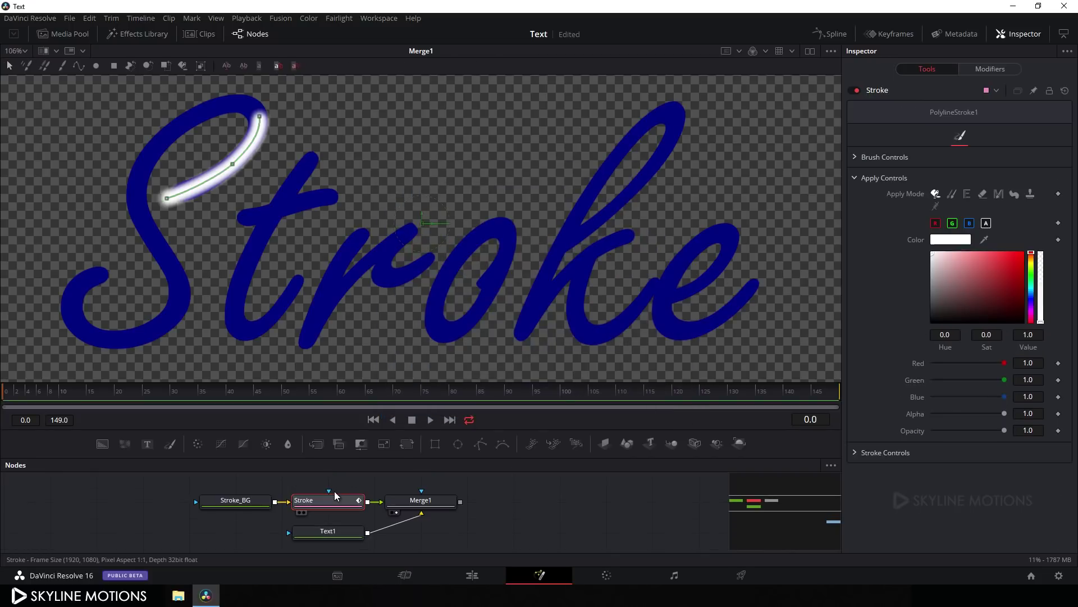
click(260, 116)
click(231, 106)
drag(216, 106, 213, 112)
click(137, 172)
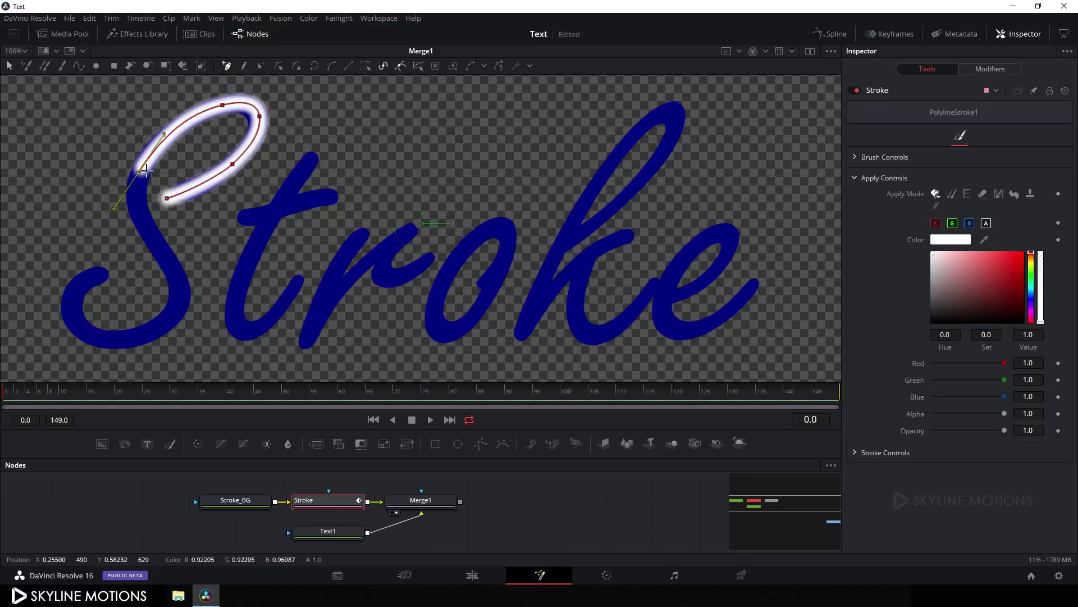
drag(176, 227, 189, 246)
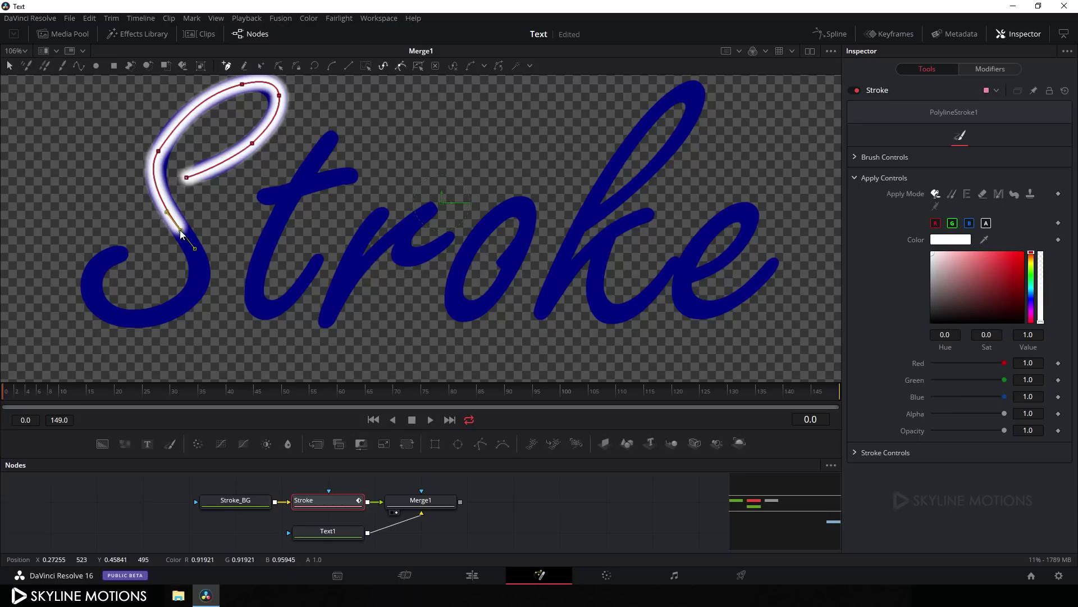
- Trace the lower bowl of the S with the polyline stroke, ending just past the tip of its tail
click(196, 288)
click(139, 318)
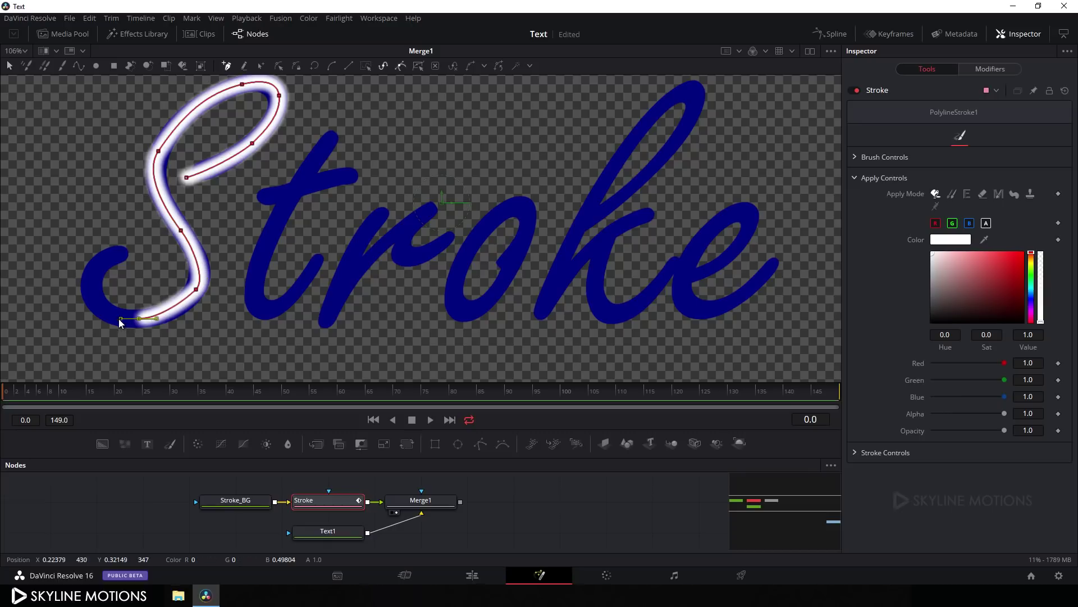
click(91, 299)
click(118, 258)
click(143, 243)
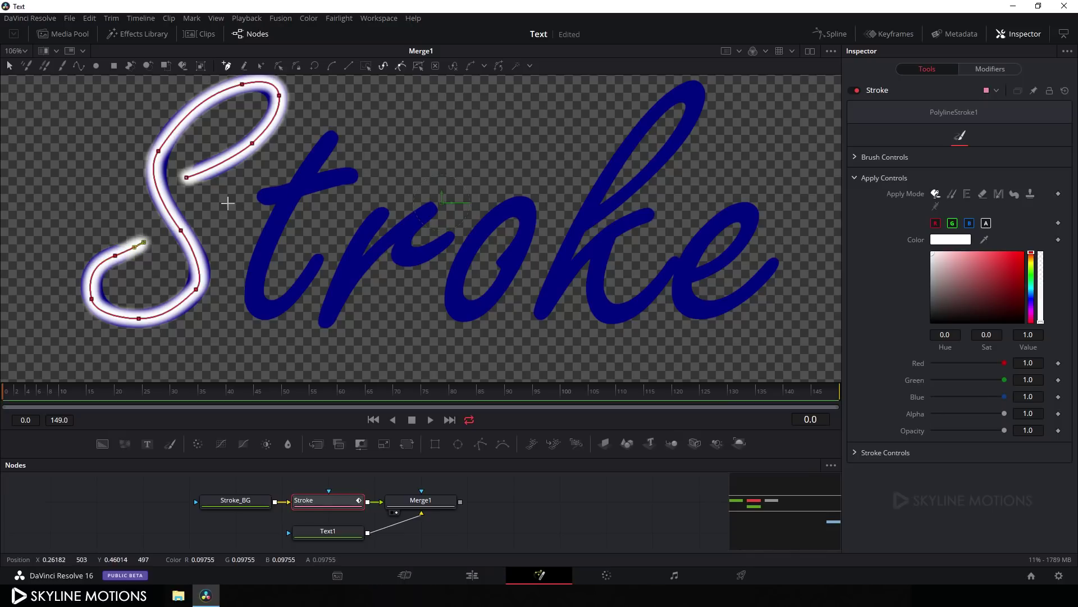
- Extend the polyline stroke from the S tail along the t's crossbar and curve it upward beyond the crossbar's end
drag(237, 202, 256, 196)
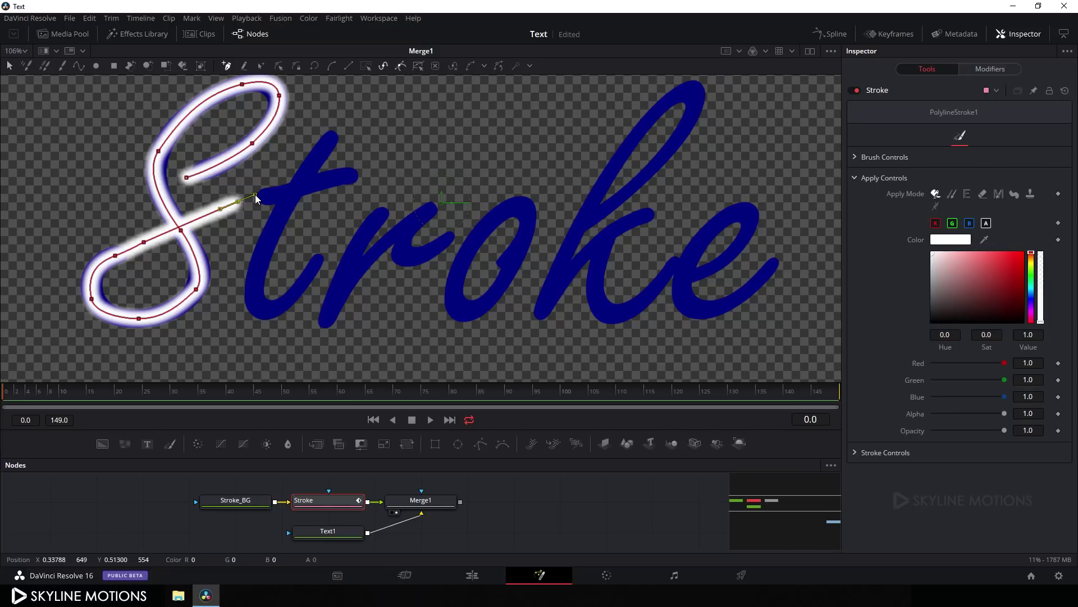
drag(348, 177, 360, 175)
drag(238, 203, 241, 207)
click(359, 174)
click(389, 138)
click(379, 114)
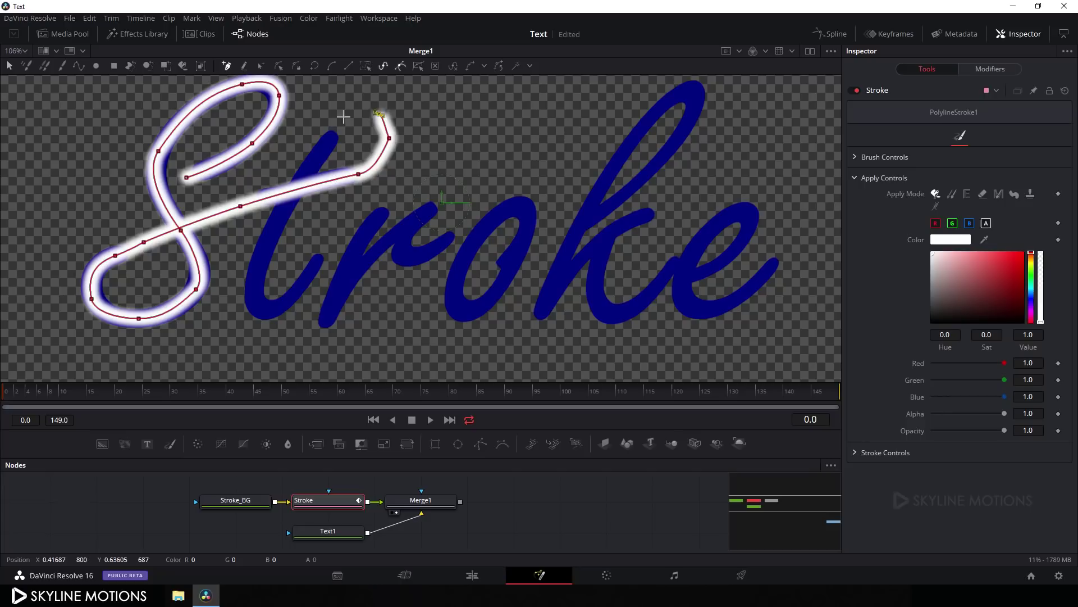
- Close the loop onto the top of the t and trace its stem and bottom hook, adjusting the lowest point to fit
click(343, 117)
click(321, 147)
click(261, 252)
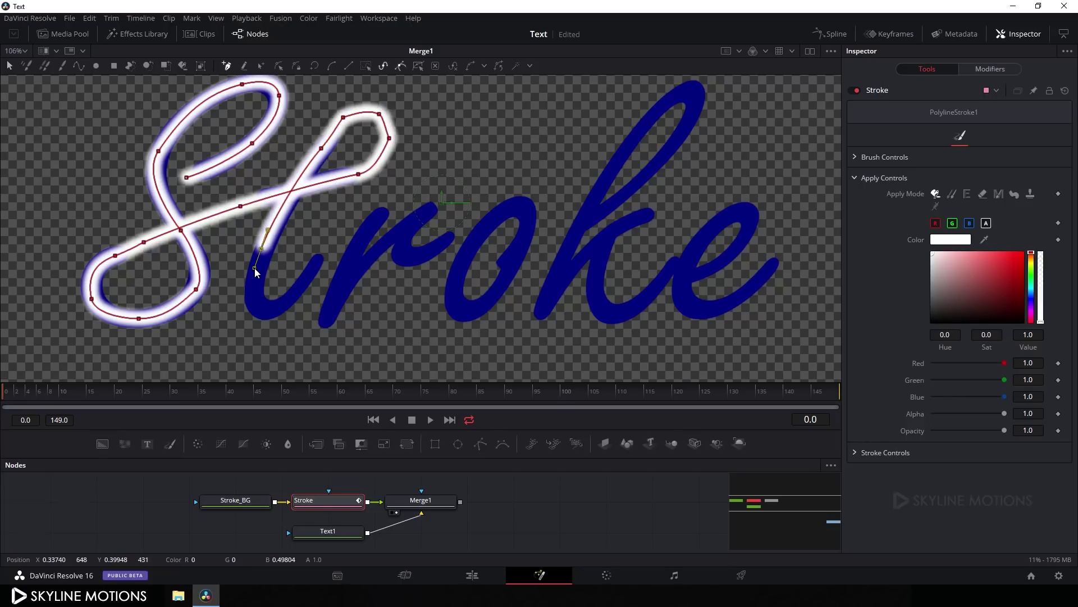
click(262, 312)
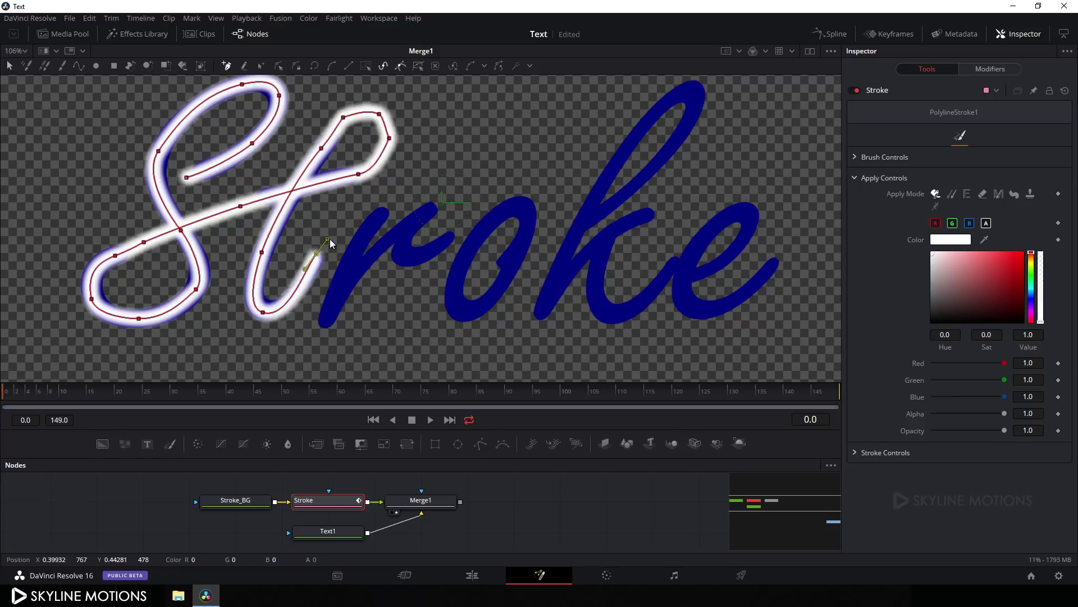
click(311, 274)
click(263, 312)
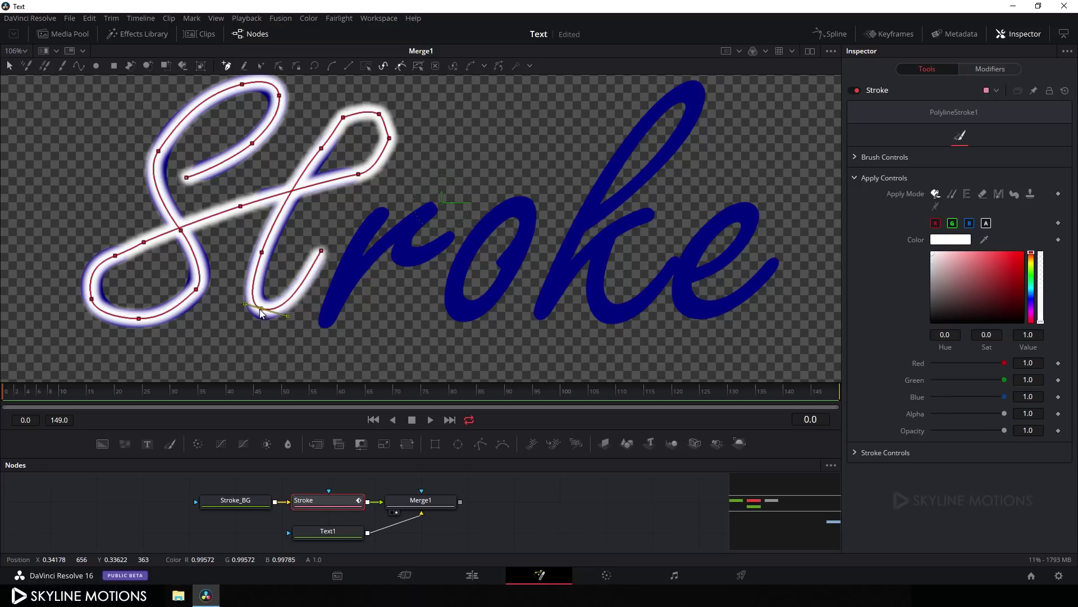
click(322, 250)
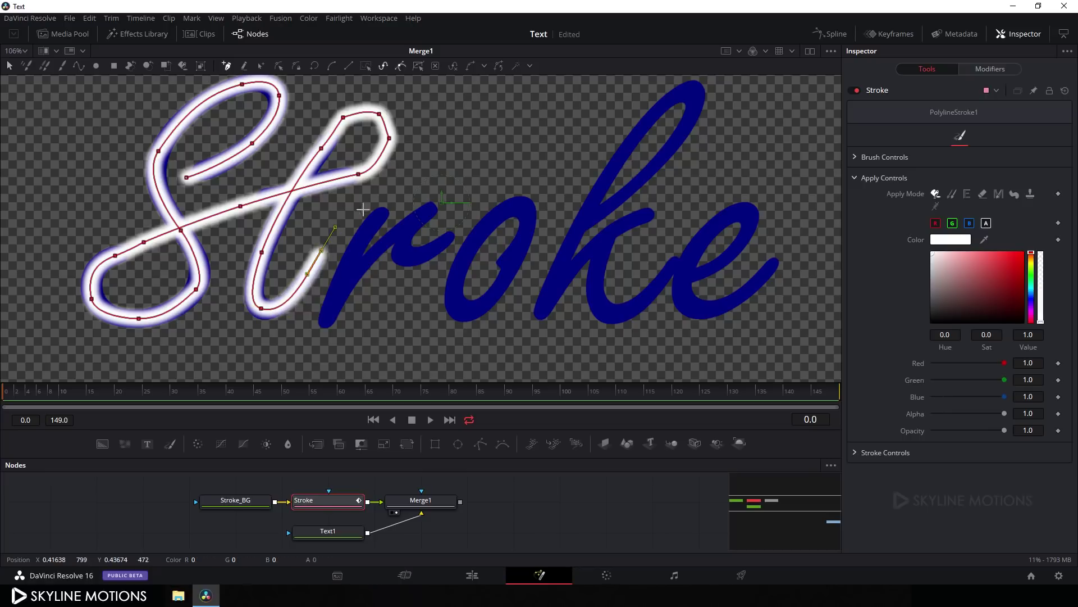
- Trace the letter r with the polyline stroke, going down its stem, back up to the shoulder and around the ending hook
click(335, 210)
click(376, 196)
click(383, 210)
click(327, 300)
click(318, 327)
click(388, 238)
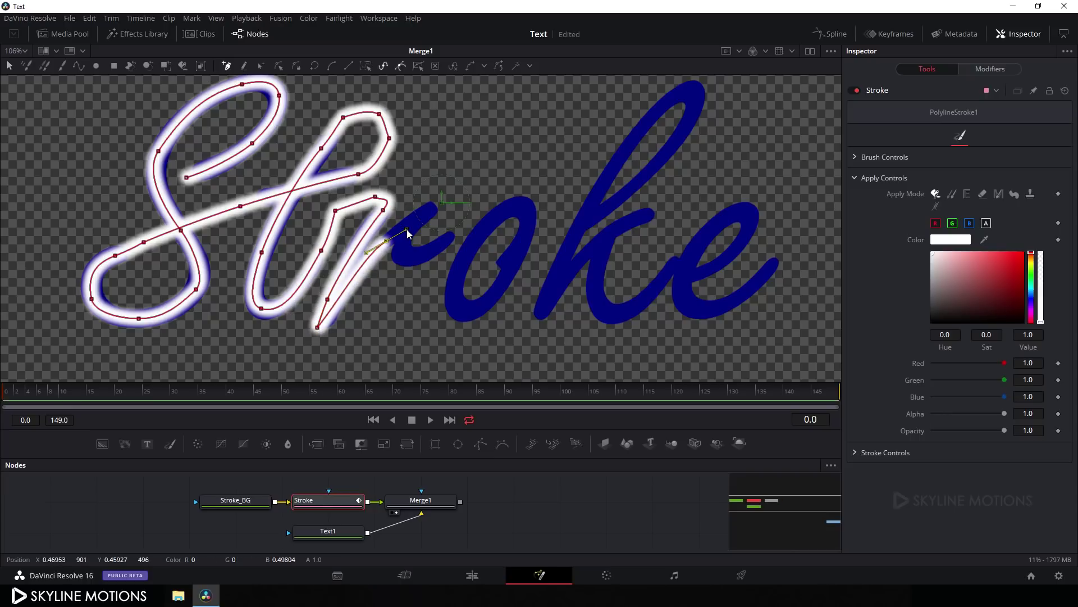
click(425, 213)
drag(425, 212, 399, 253)
click(429, 256)
drag(459, 234, 456, 230)
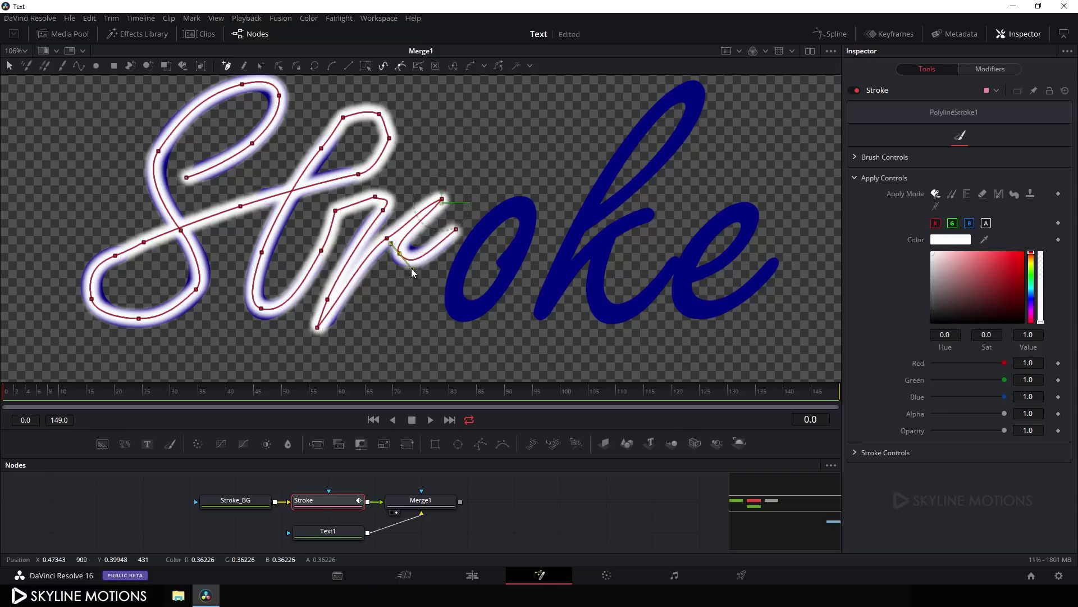
- Carry the polyline stroke in a loop above the o and down to the letter's inner starting point
drag(477, 190, 479, 167)
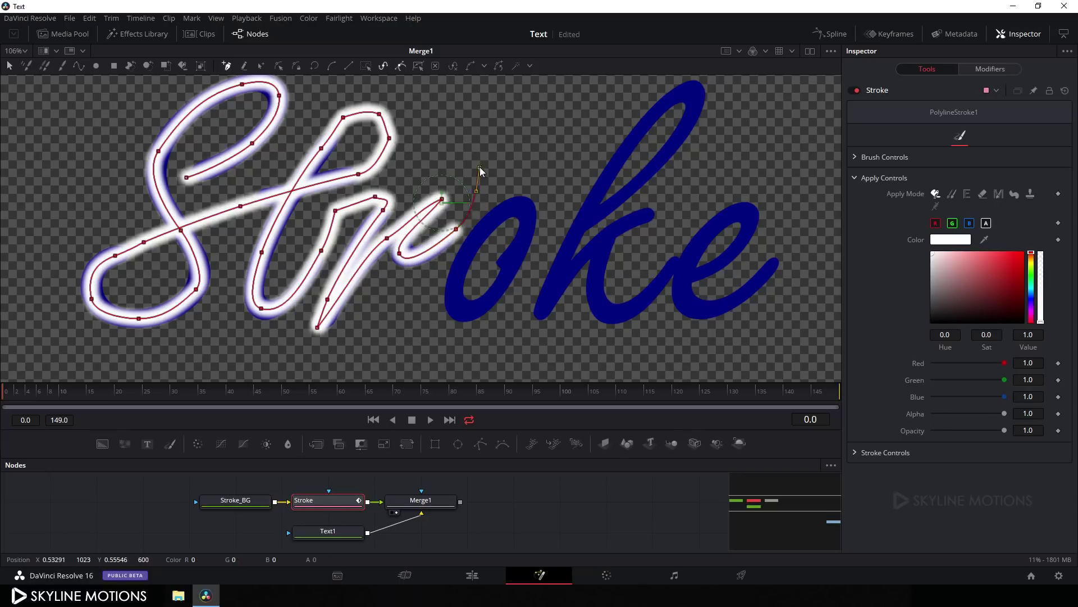
click(513, 147)
click(551, 170)
click(547, 211)
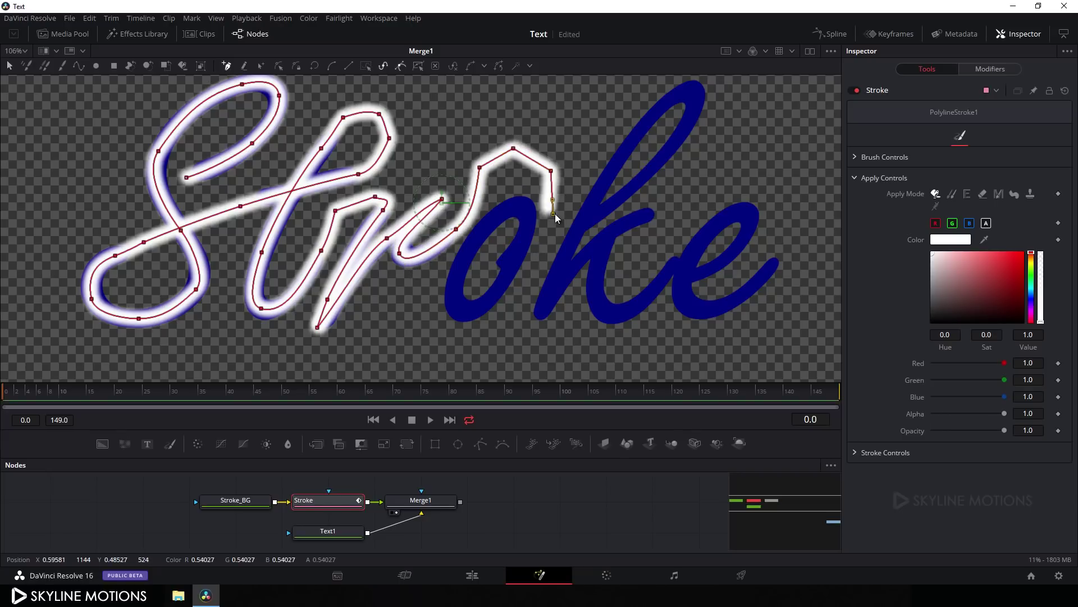
click(537, 262)
click(513, 260)
- Trace the letter o counterclockwise around its bowl and extend the polyline stroke across toward the k
click(530, 217)
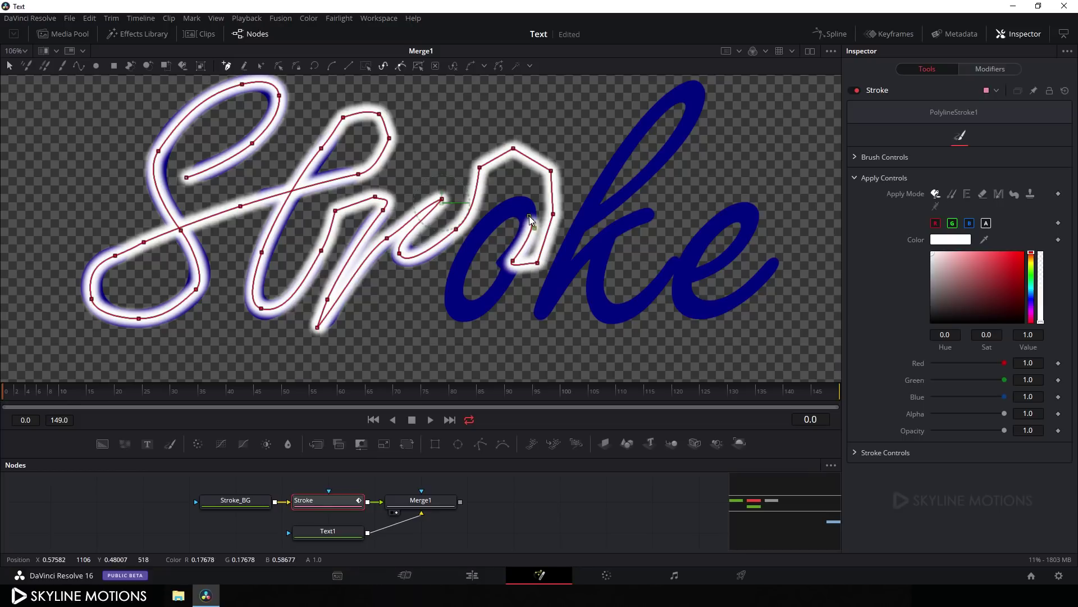
click(517, 205)
click(481, 228)
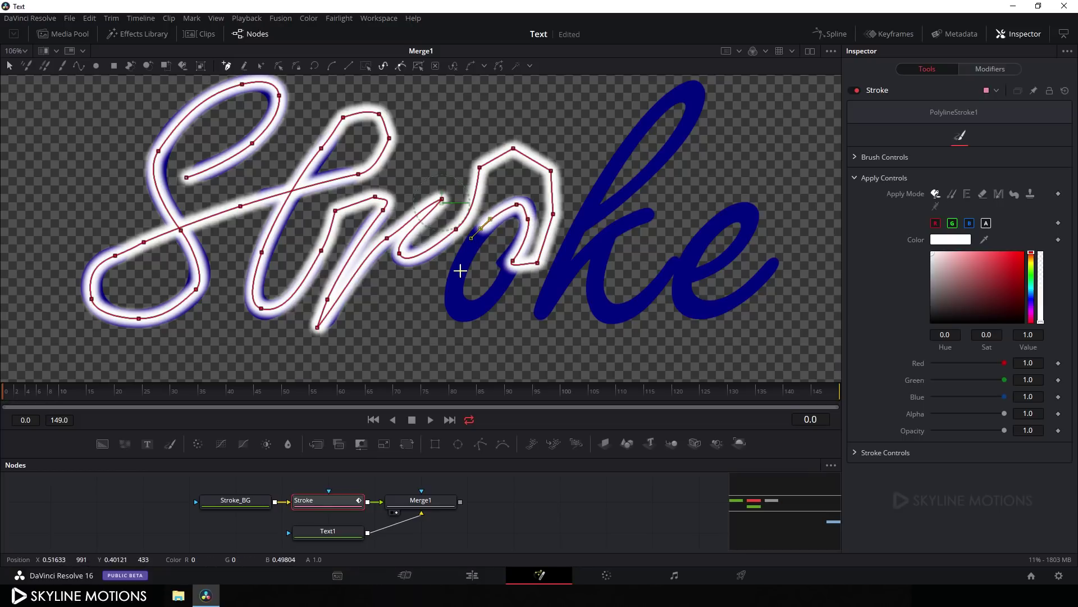
click(454, 284)
click(465, 313)
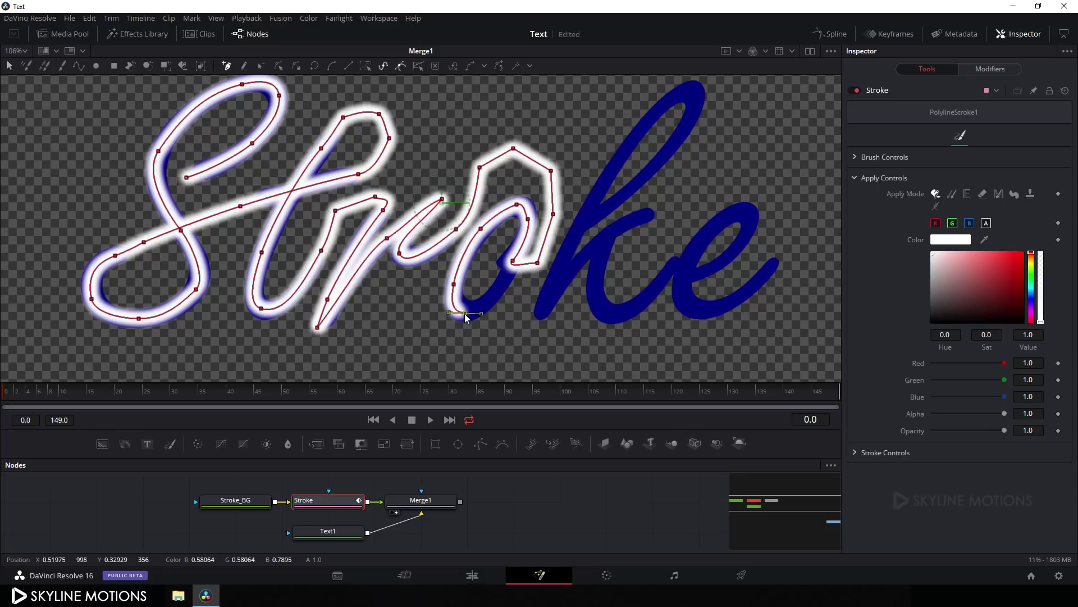
click(508, 271)
click(544, 240)
click(625, 195)
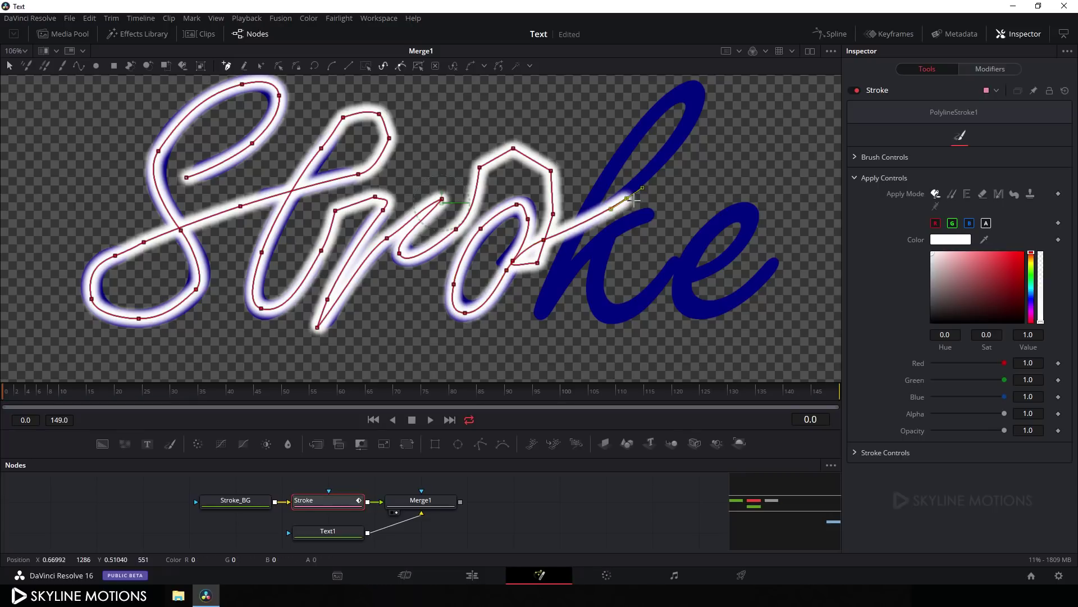
- Trace the tall loop of the k with the polyline stroke and carry it down to the foot of the stem
click(688, 125)
click(696, 93)
click(669, 102)
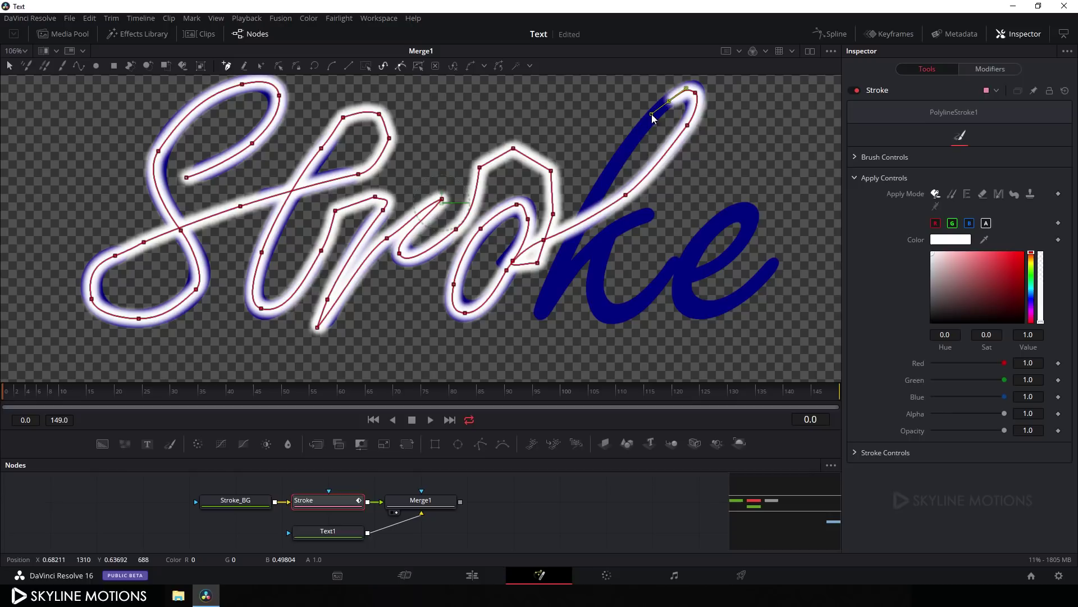
click(606, 179)
click(557, 272)
click(534, 319)
- Trace the arm and curved leg of the k, adjusting the leg's lower points and ending at the start of the e
click(664, 205)
click(634, 220)
click(609, 237)
click(594, 291)
click(620, 310)
click(648, 292)
click(674, 249)
click(594, 291)
click(620, 311)
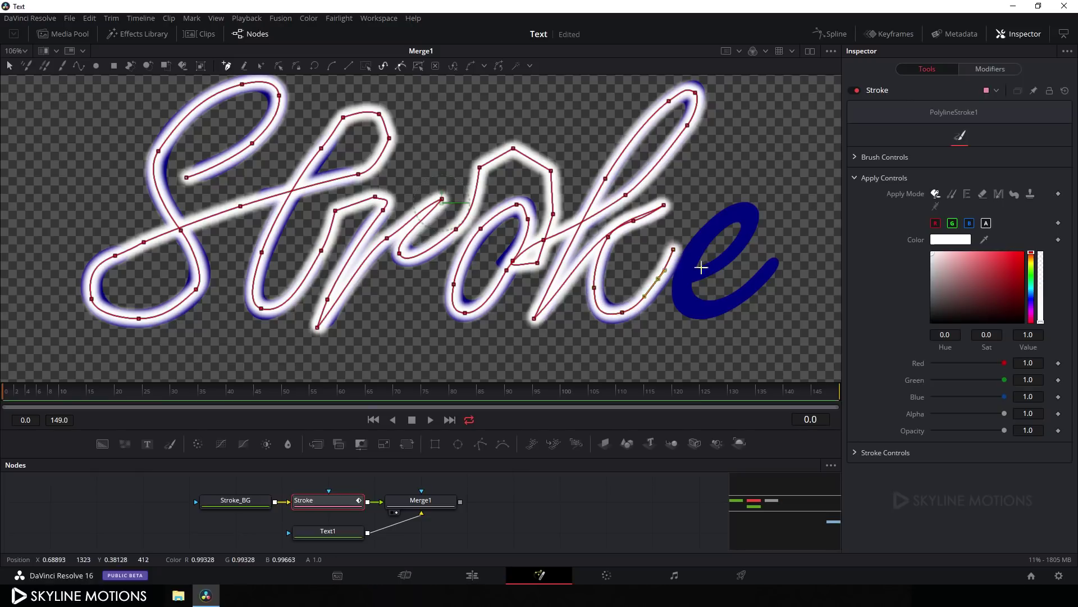
- Trace the letter e with the polyline stroke through its inner loop, around the bowl and out to the tip of its tail
click(667, 270)
click(695, 275)
click(731, 254)
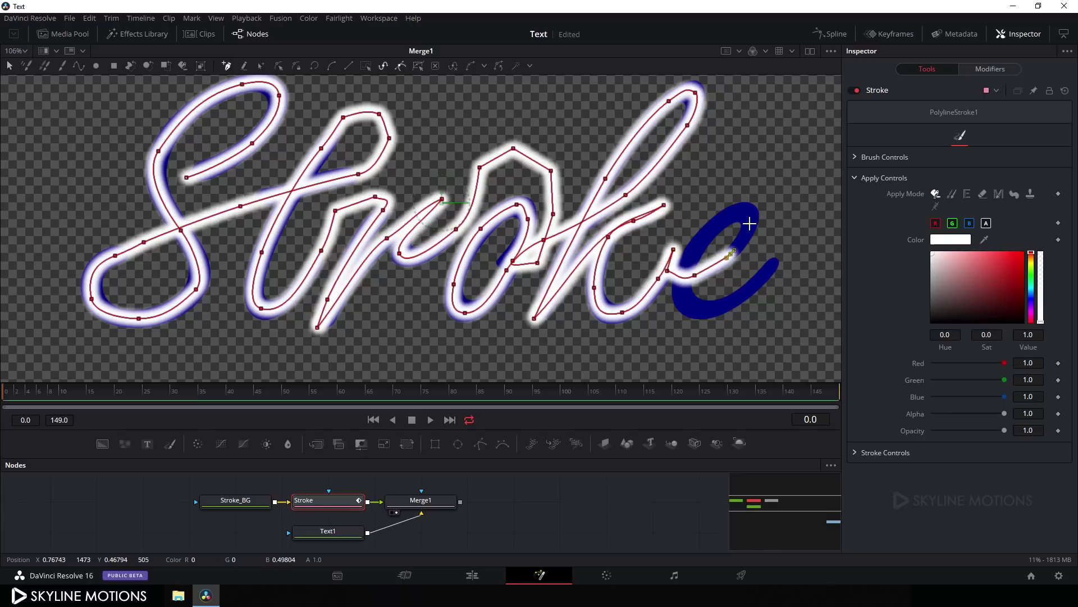
click(750, 223)
click(742, 213)
click(712, 228)
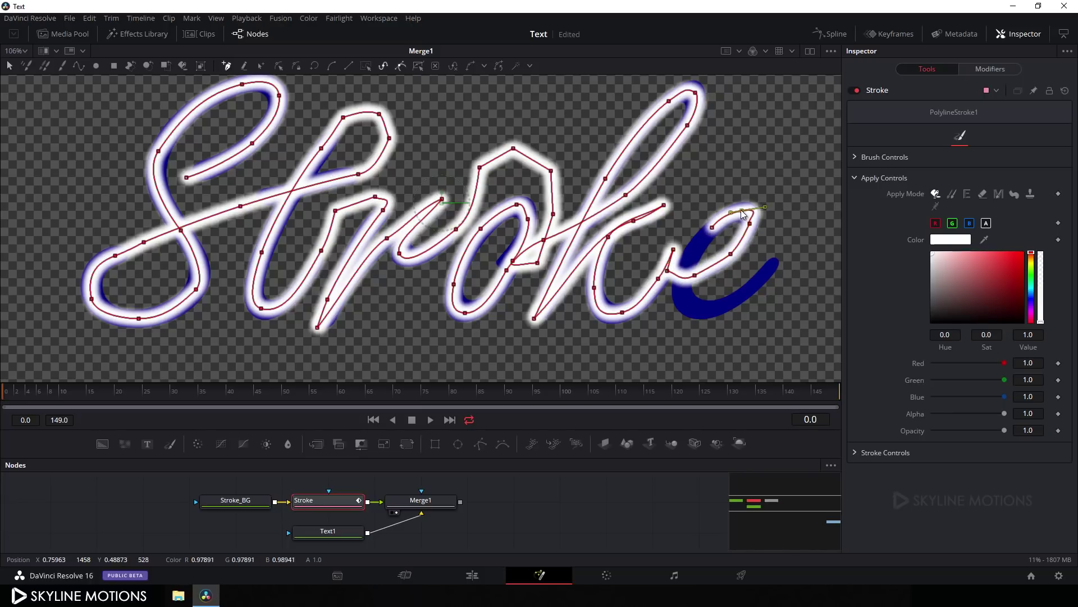
click(682, 296)
click(730, 300)
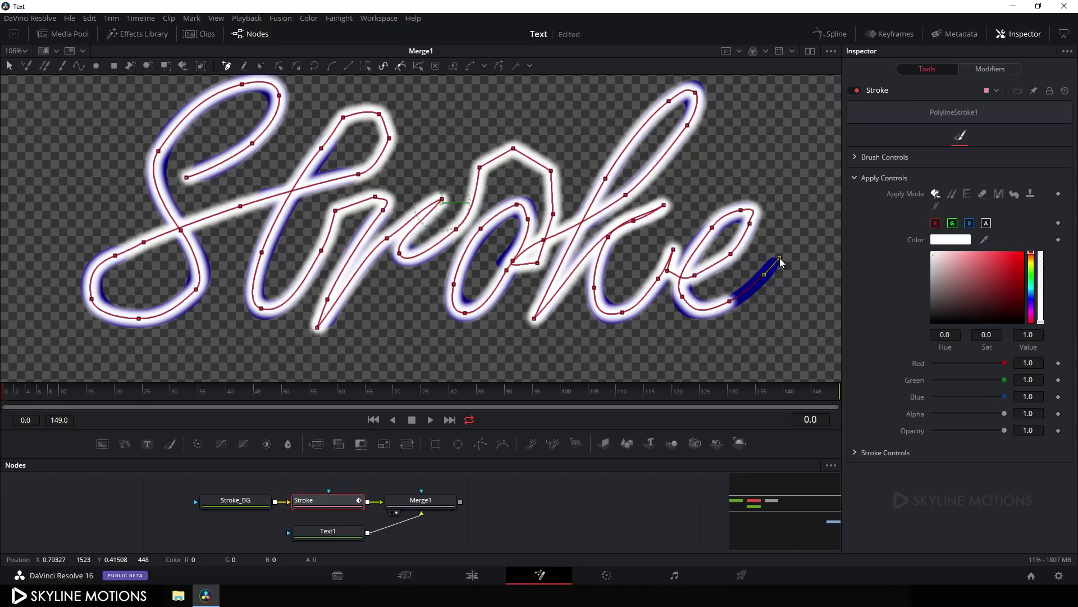
click(780, 258)
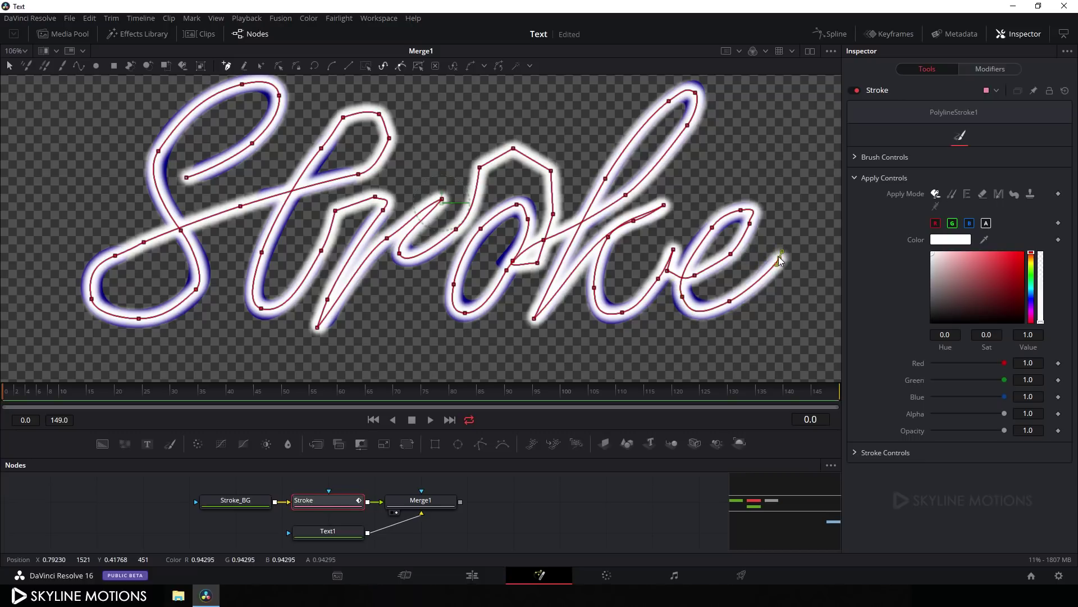
- Set the polyline stroke's brush softness to 0.1
scroll(646, 236, down, 2)
click(341, 502)
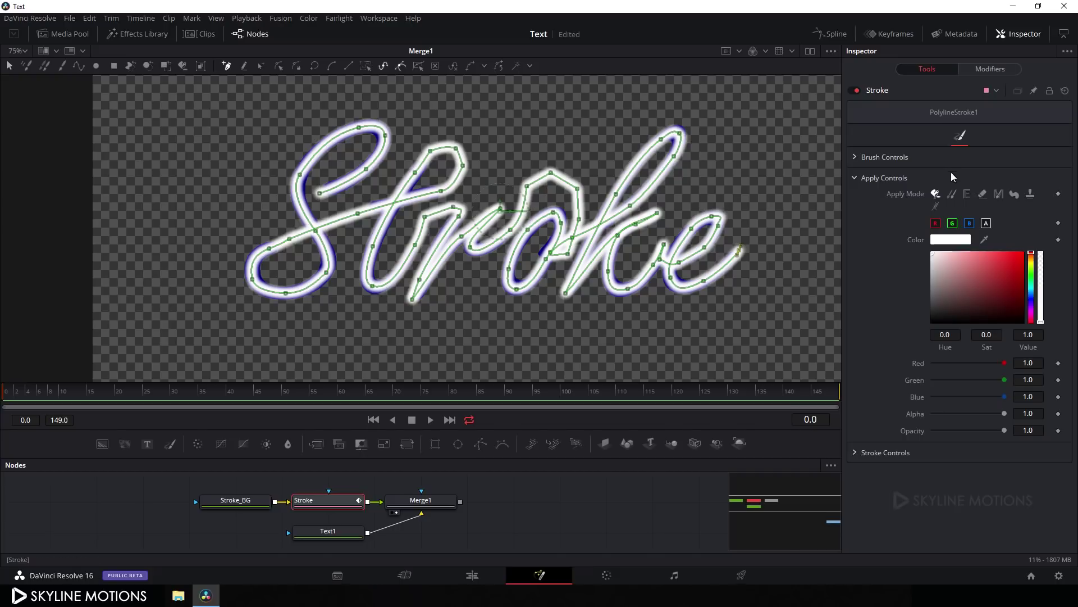
click(857, 179)
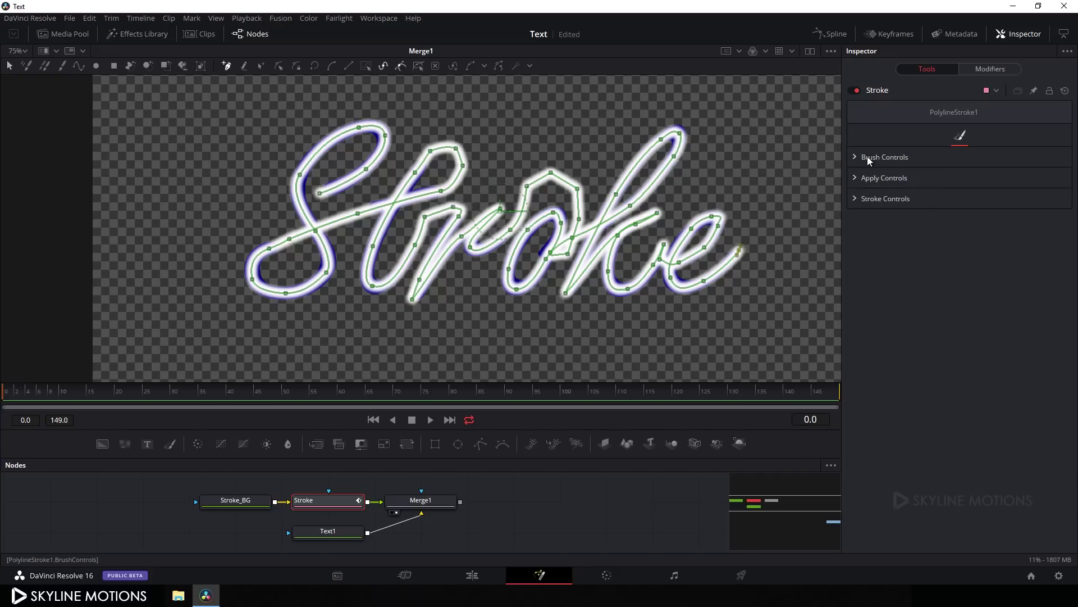
click(855, 157)
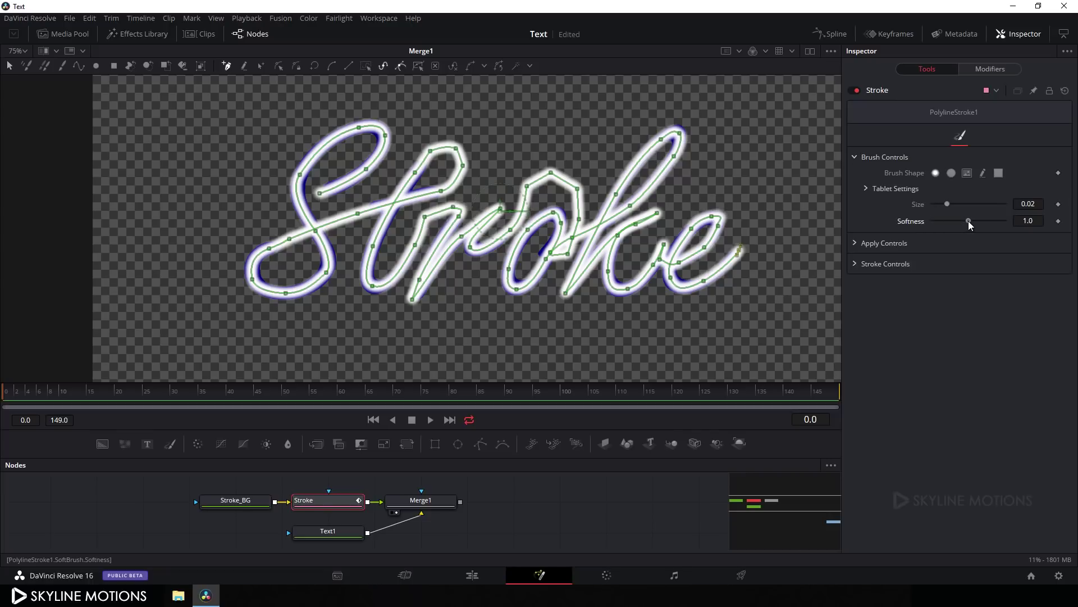
drag(953, 221, 938, 220)
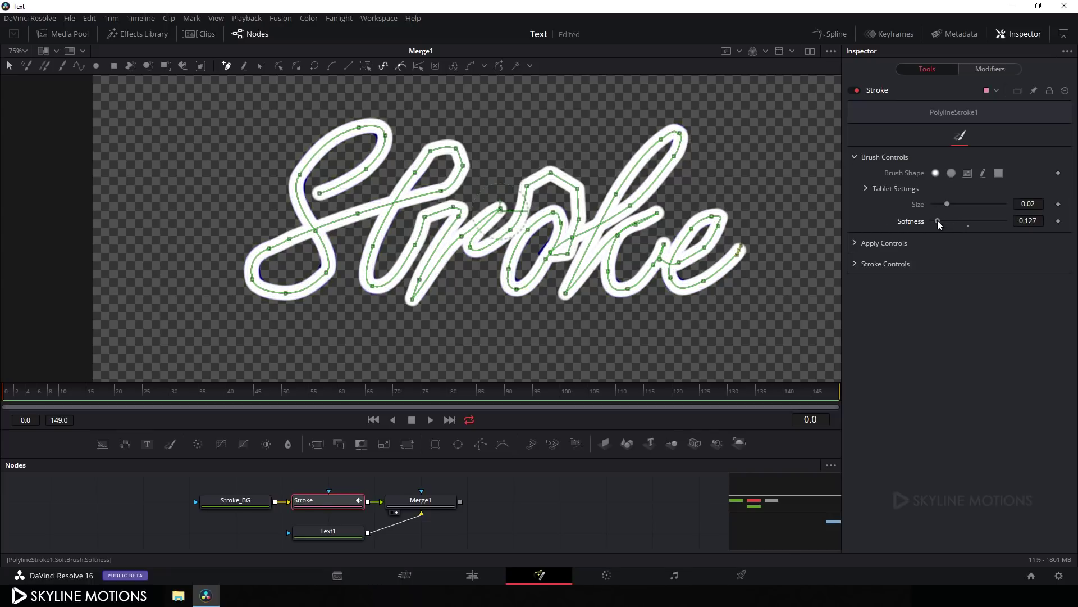
text(0.1)
key(Return)
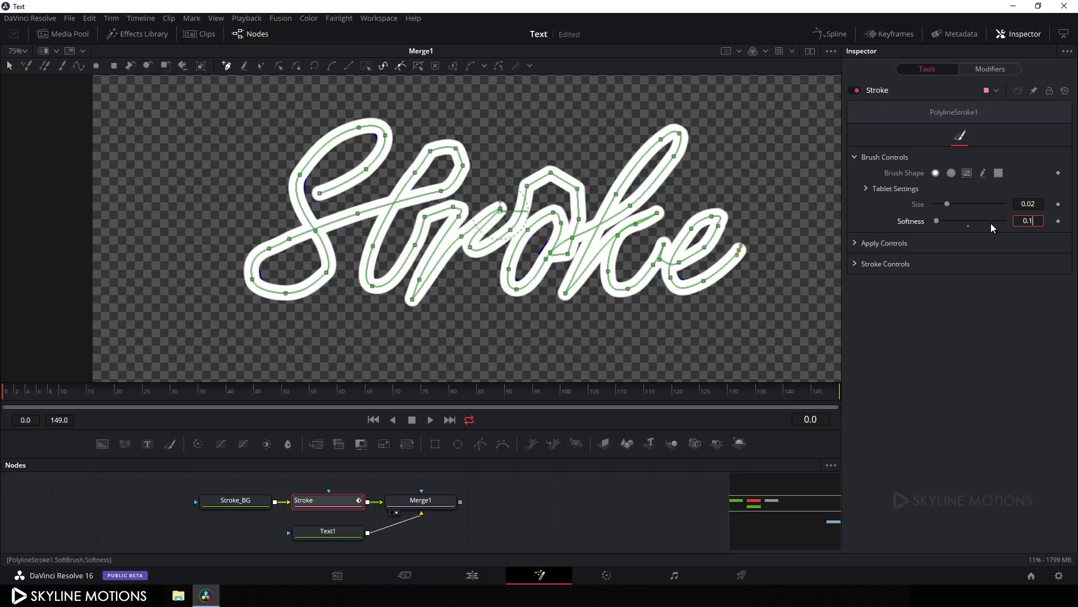
scroll(717, 261, up, 2)
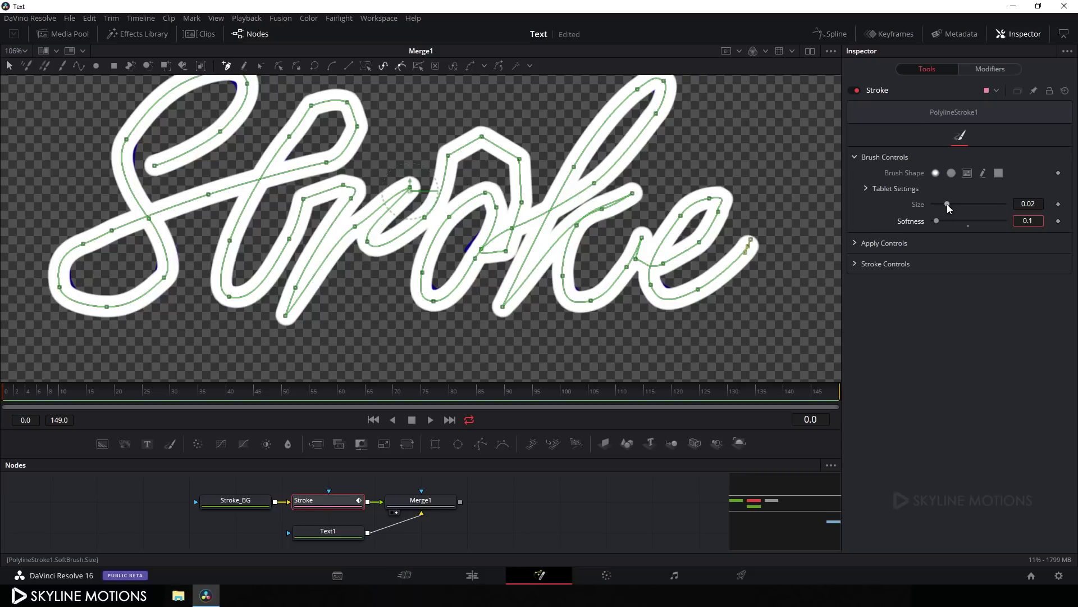
drag(948, 206, 947, 209)
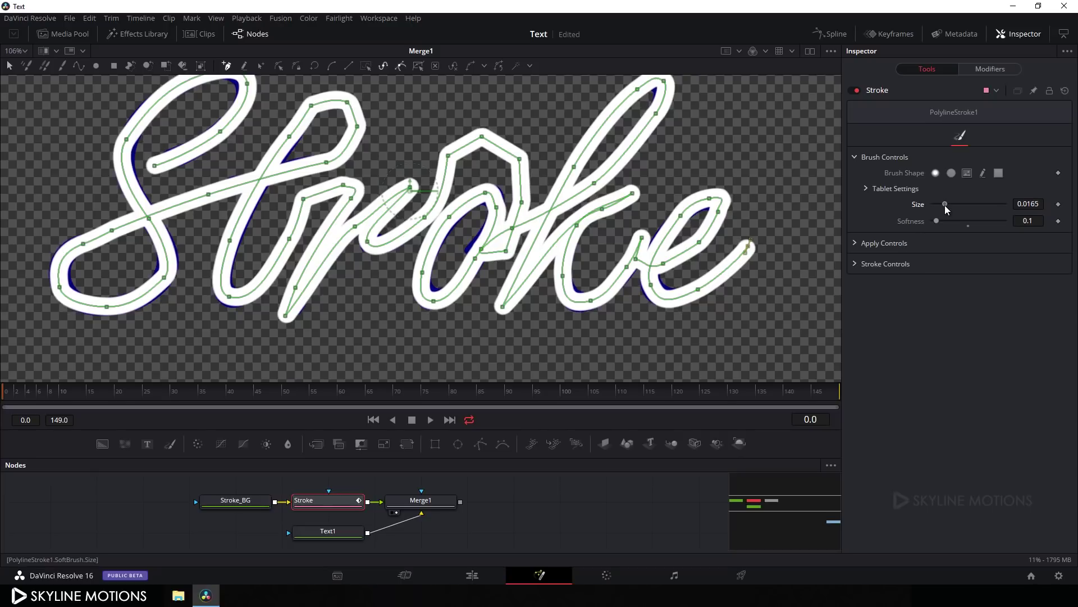
drag(949, 209, 951, 216)
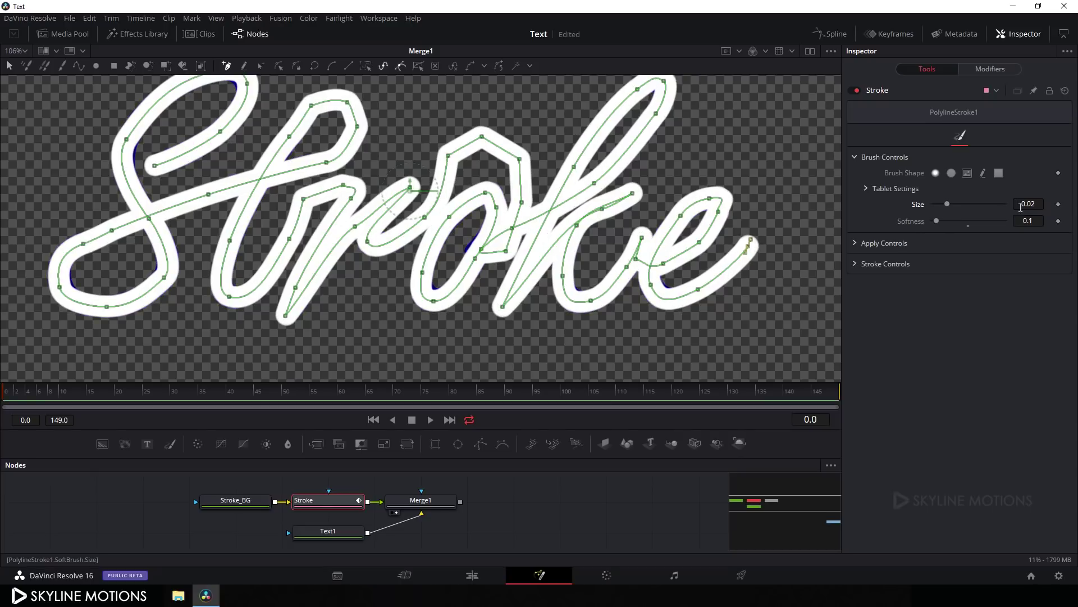
- Adjust the stroke points on the lower curves of the e, k and o to cover the exposed blue text
scroll(736, 281, up, 4)
click(556, 273)
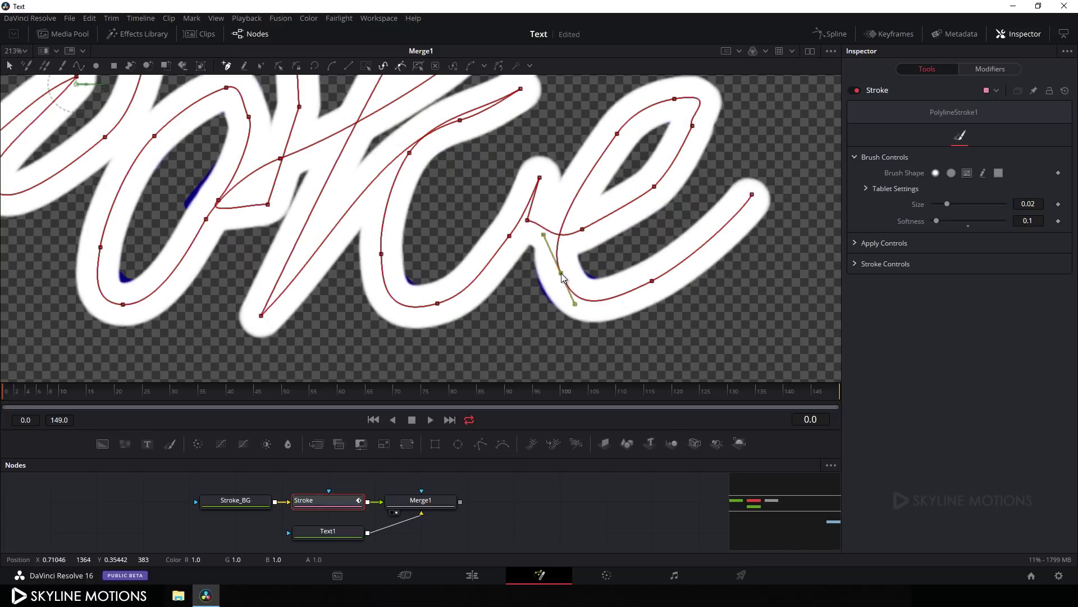
drag(573, 305, 575, 296)
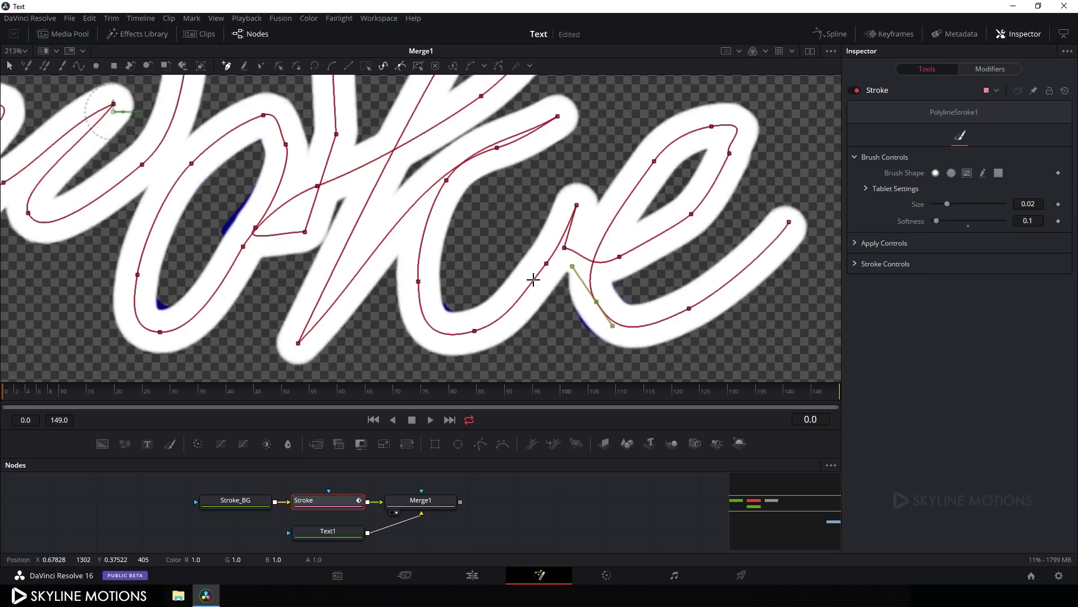
click(506, 333)
click(531, 226)
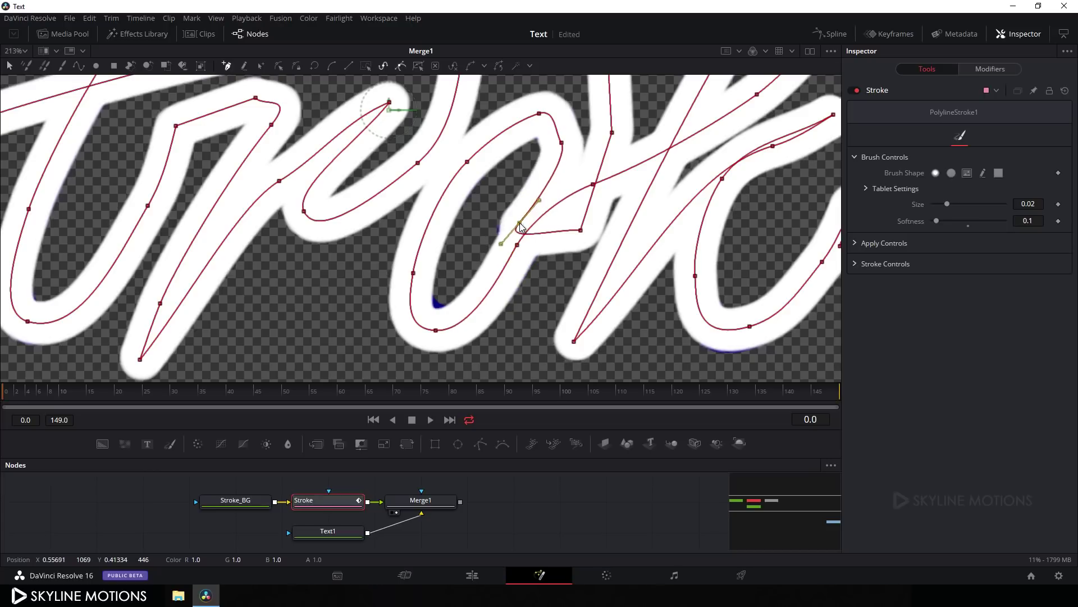
click(454, 303)
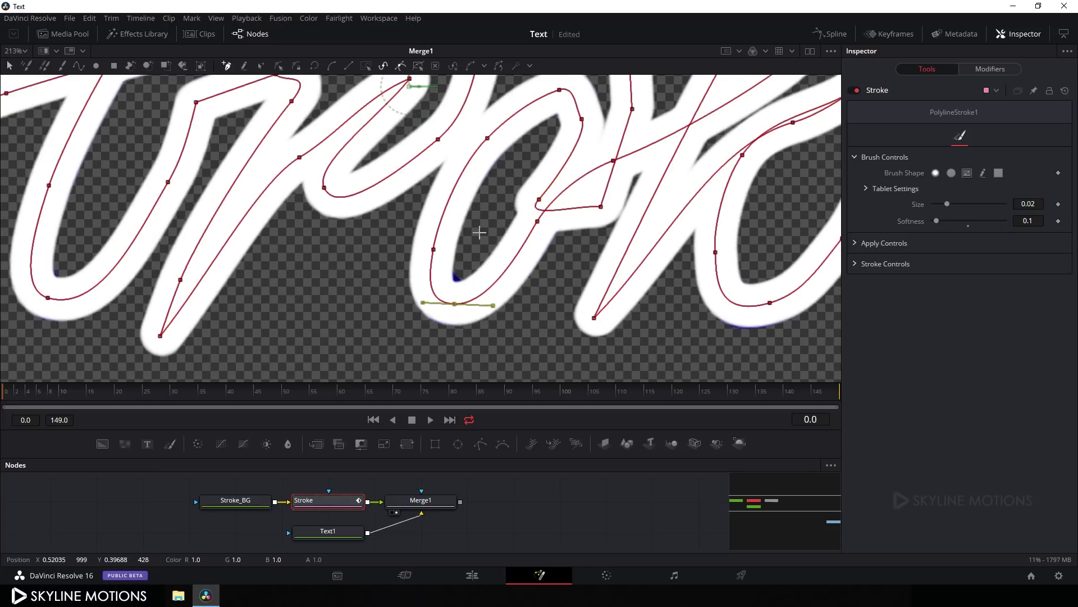
- Reshape the upper loop of the S by adjusting its outer curve points and handle so the stroke covers the blue text
scroll(482, 233, left, 10)
scroll(652, 232, up, 5)
scroll(554, 289, left, 5)
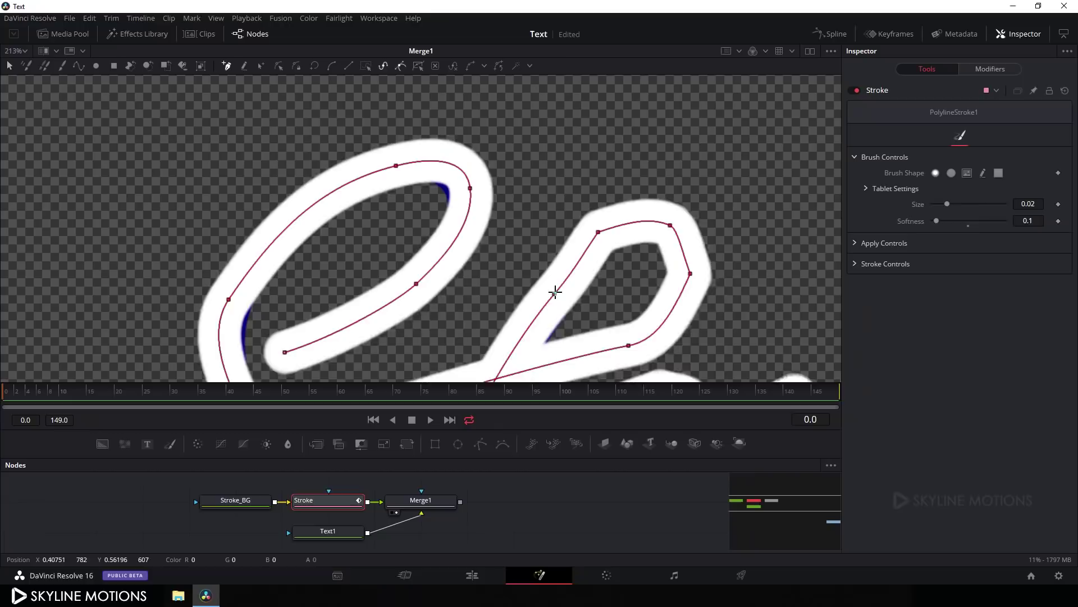
click(509, 203)
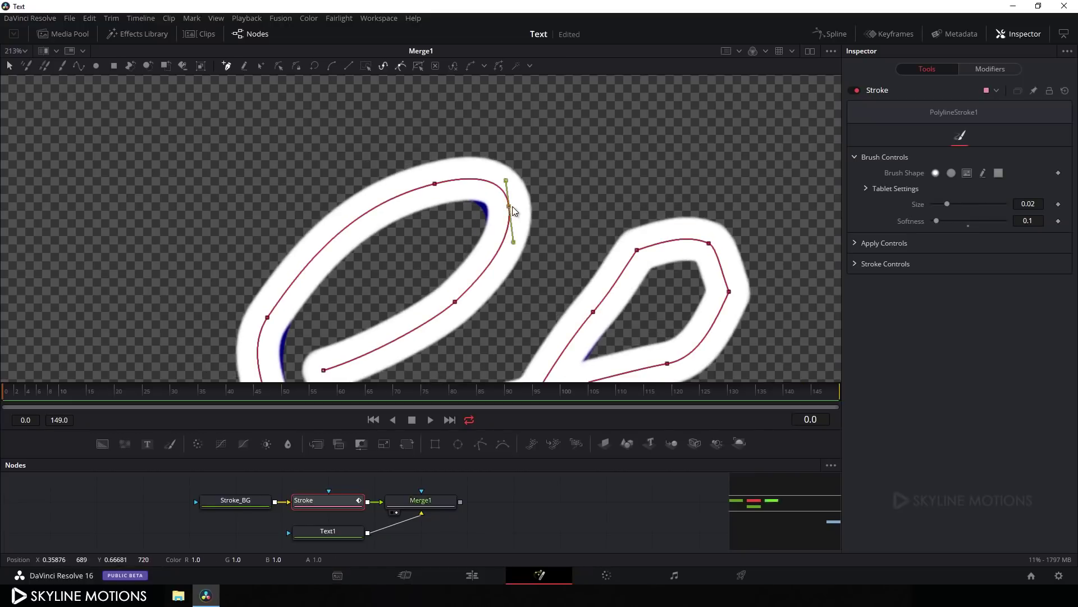
scroll(539, 159, down, 5)
click(284, 201)
drag(284, 202, 288, 194)
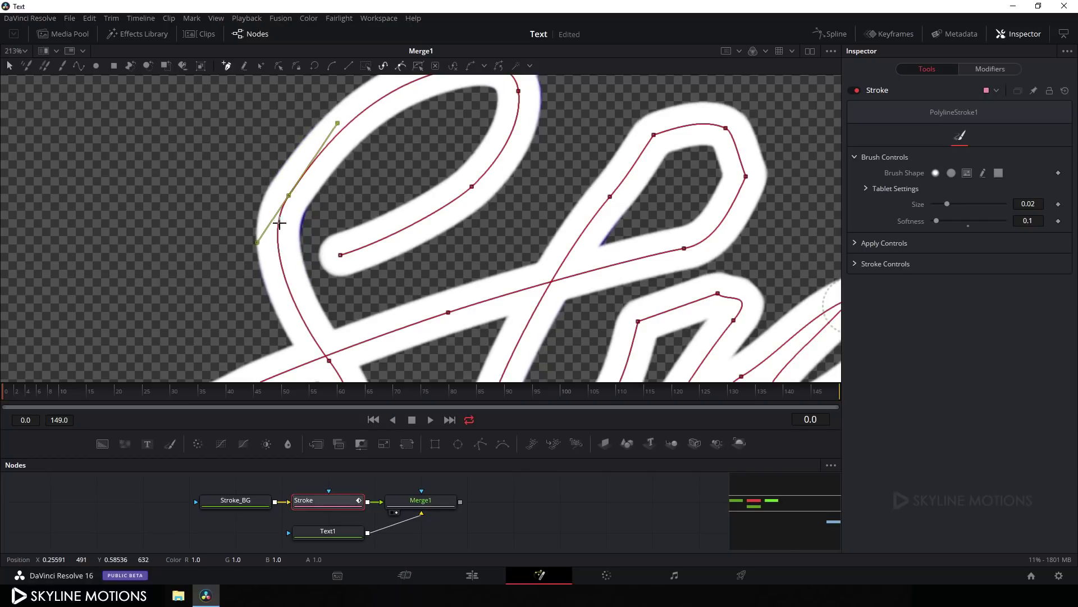
drag(258, 241, 260, 244)
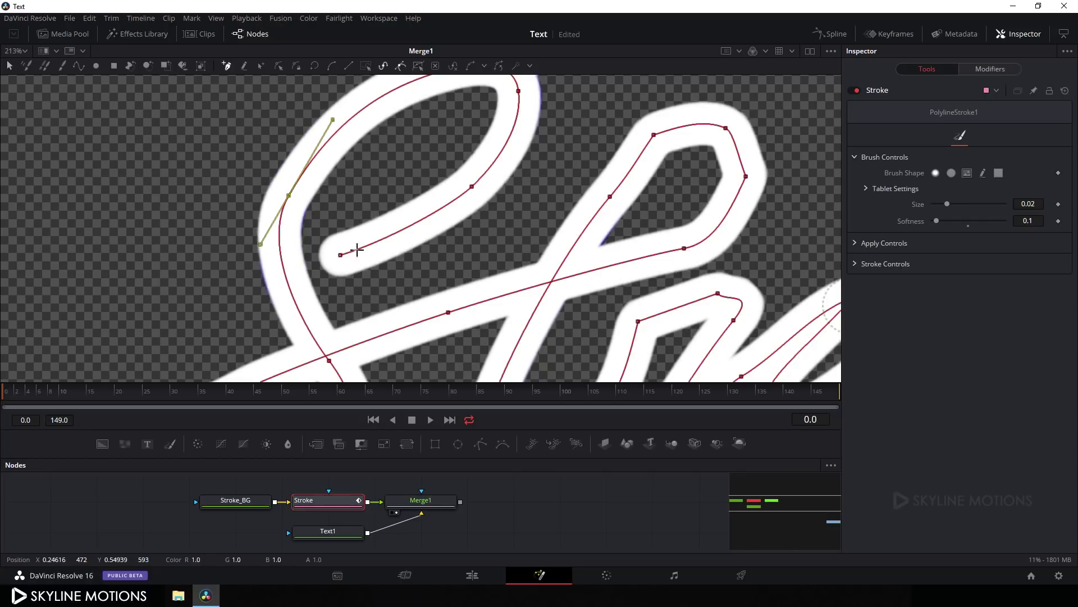
- Adjust the points on both sides of the S's lower loop so the stroke covers the blue text
scroll(357, 249, down, 6)
click(375, 276)
drag(392, 261, 375, 267)
click(166, 295)
drag(166, 295, 168, 293)
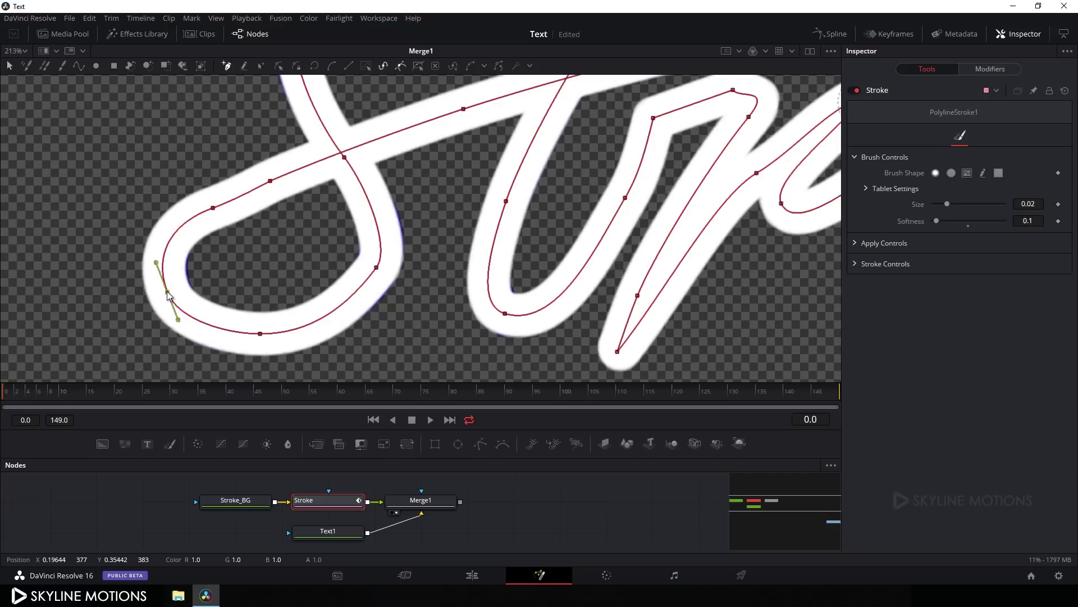
- Keyframe the stroke's Write On End at 1.0 on frame 90 and 0.0 on frame 0
scroll(424, 256, down, 8)
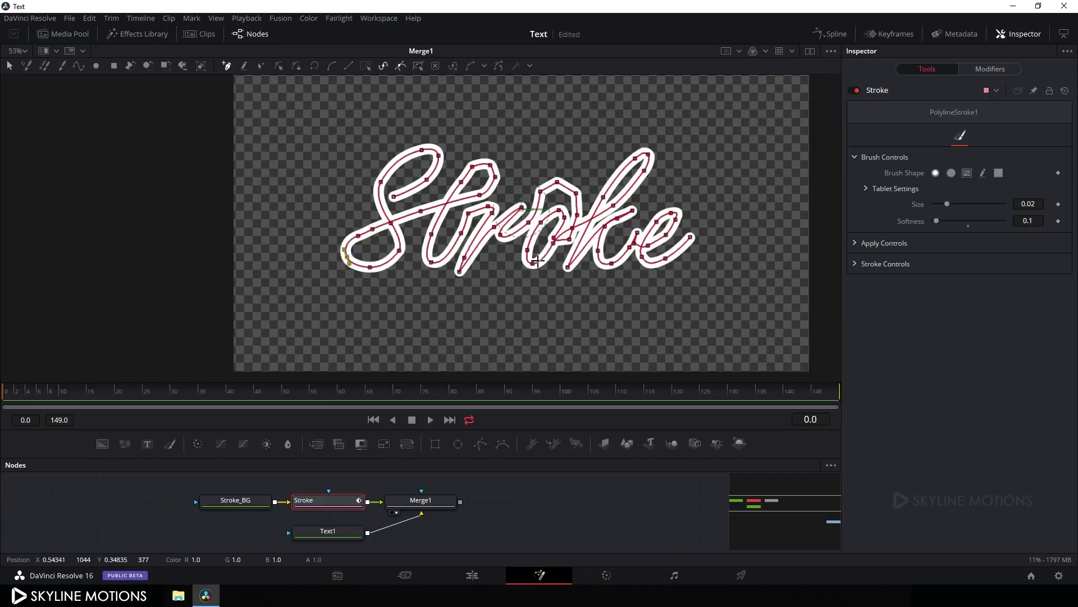
scroll(537, 260, right, 3)
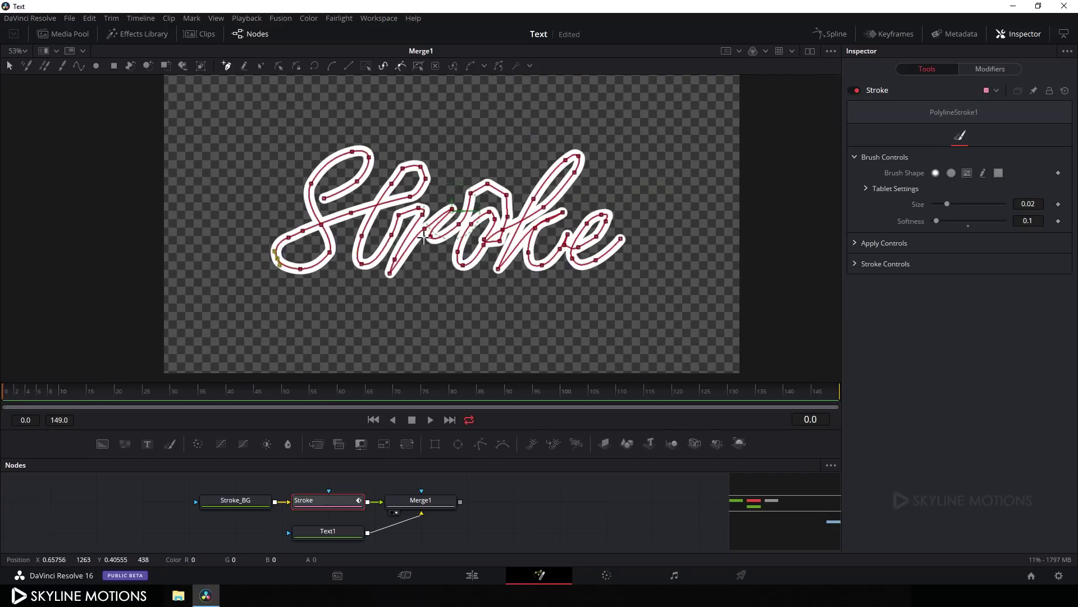
click(854, 158)
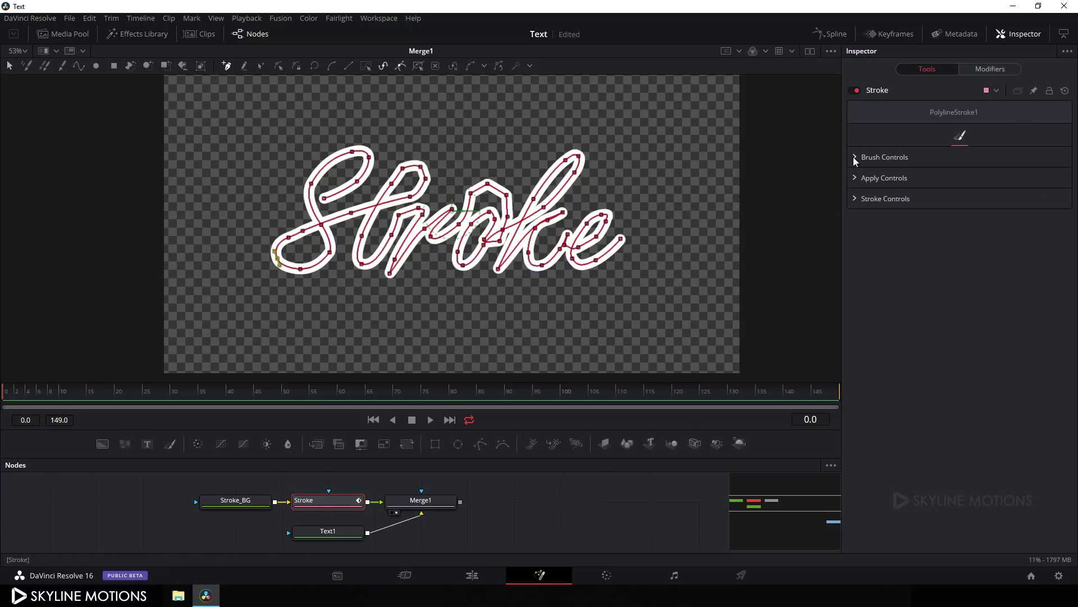
click(855, 200)
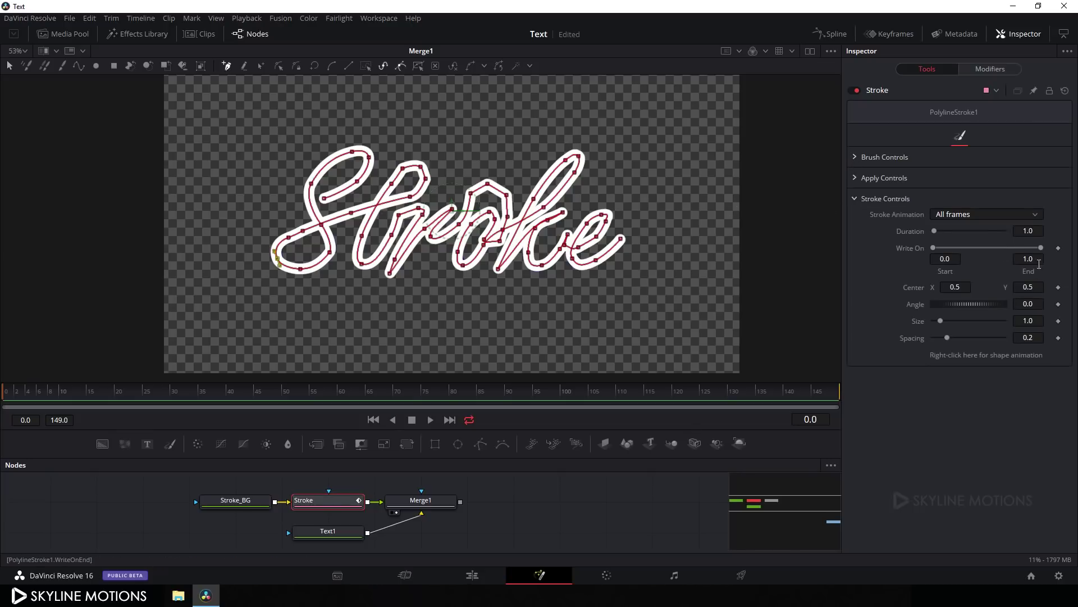
mouse_move(1044, 250)
mouse_down()
mouse_move(987, 250)
mouse_move(1043, 247)
mouse_up()
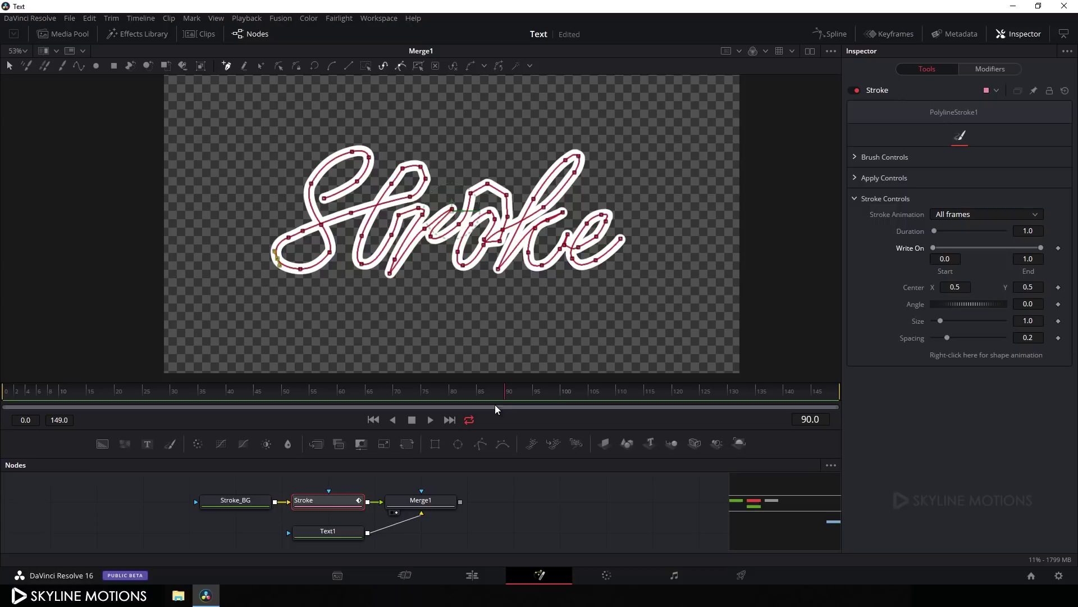
right_click(1032, 272)
click(977, 281)
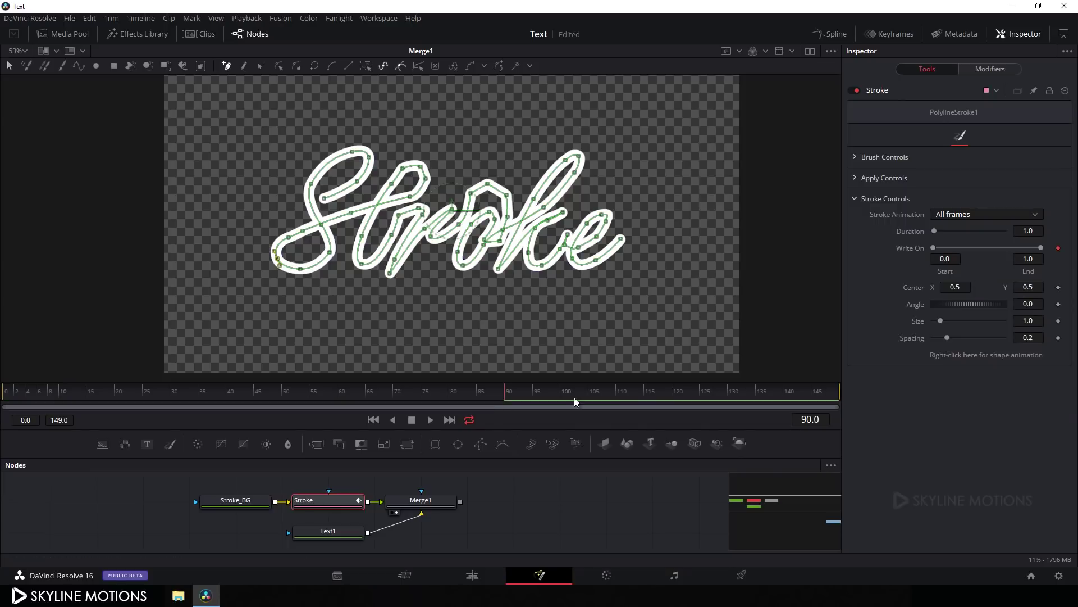
click(487, 397)
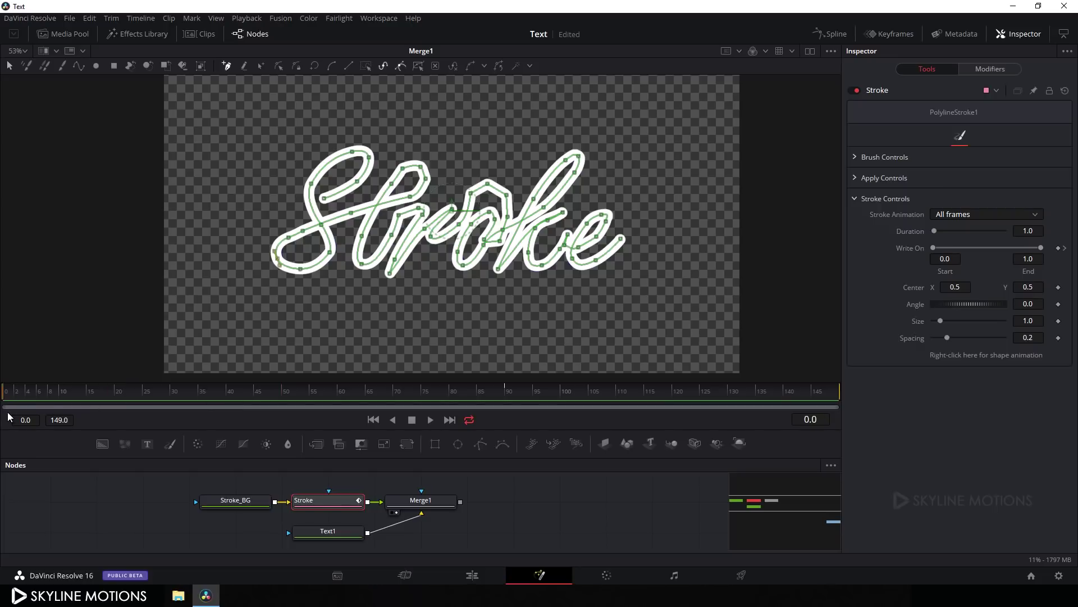
drag(1041, 248, 929, 249)
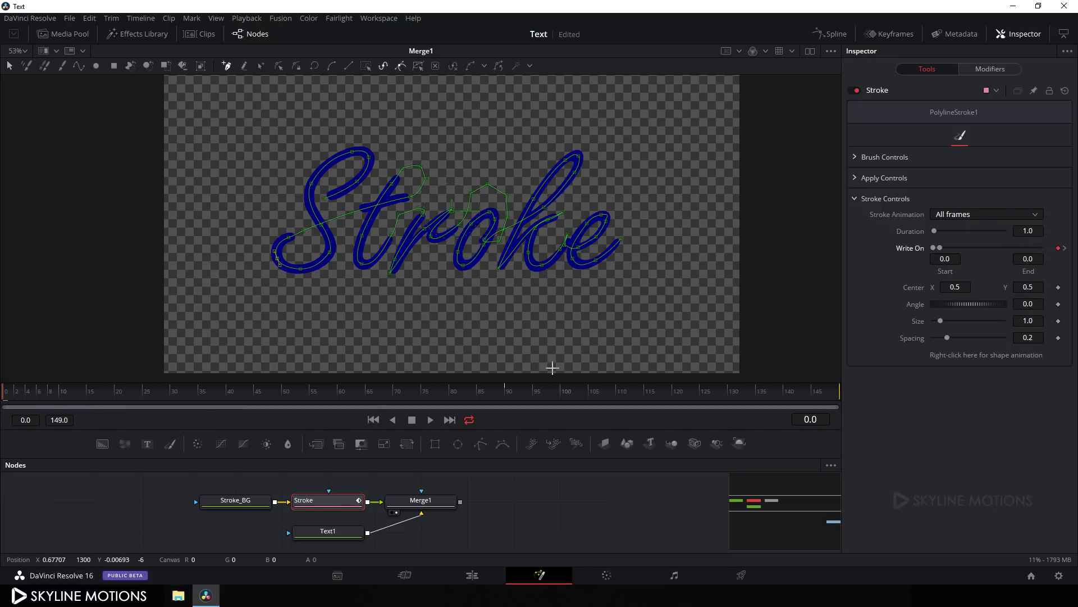
- Preview the write-on animation and enlarge the node graph area
click(430, 421)
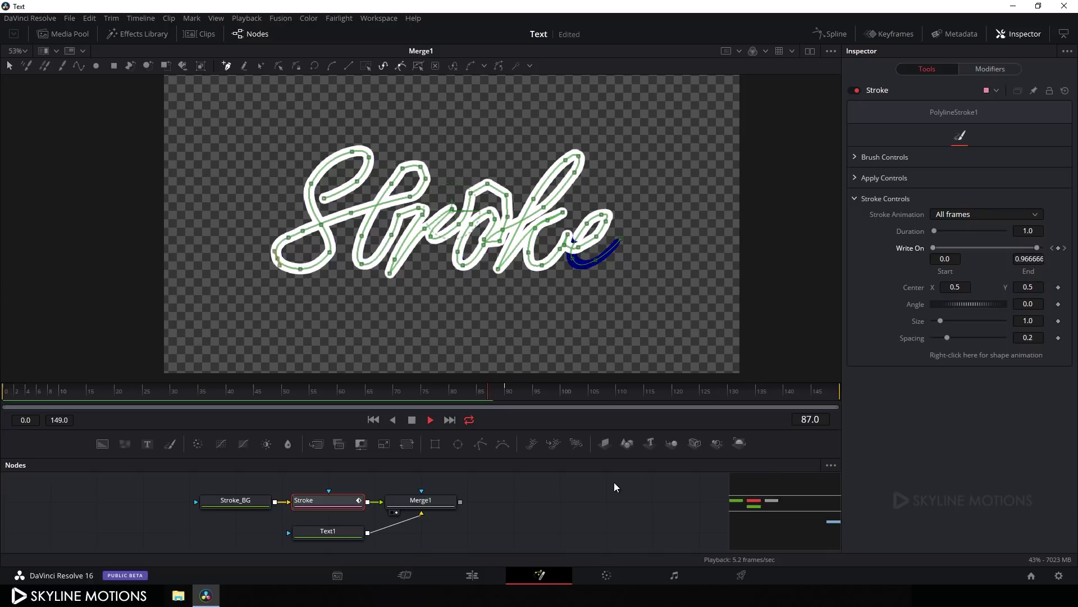
drag(536, 428, 536, 315)
click(412, 307)
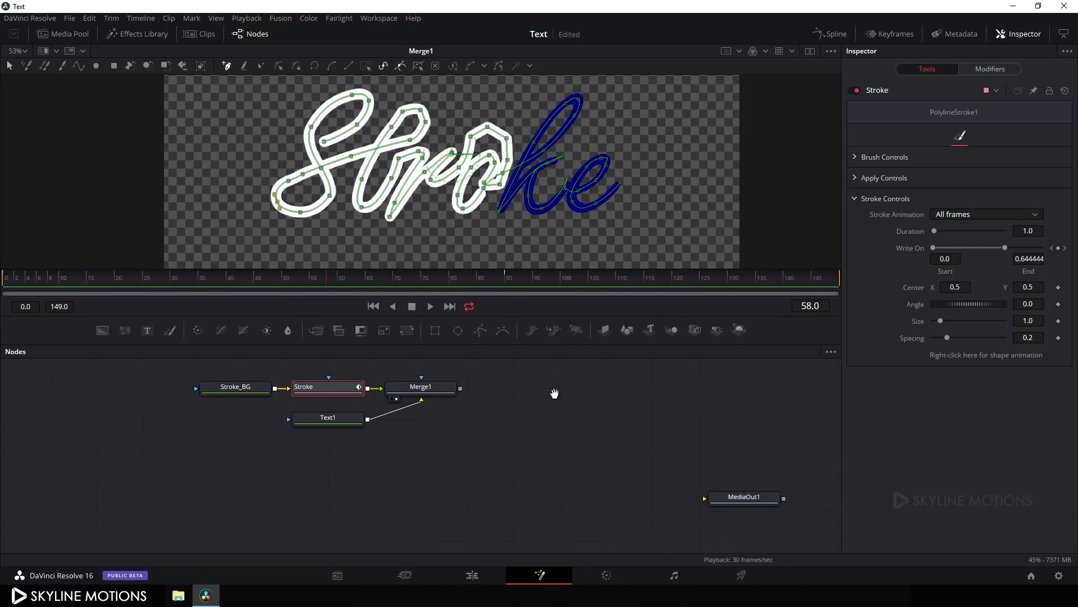
- Open the Spline editor, enable the PolylineStroke1 End curve and fit it to the view
drag(554, 389, 549, 421)
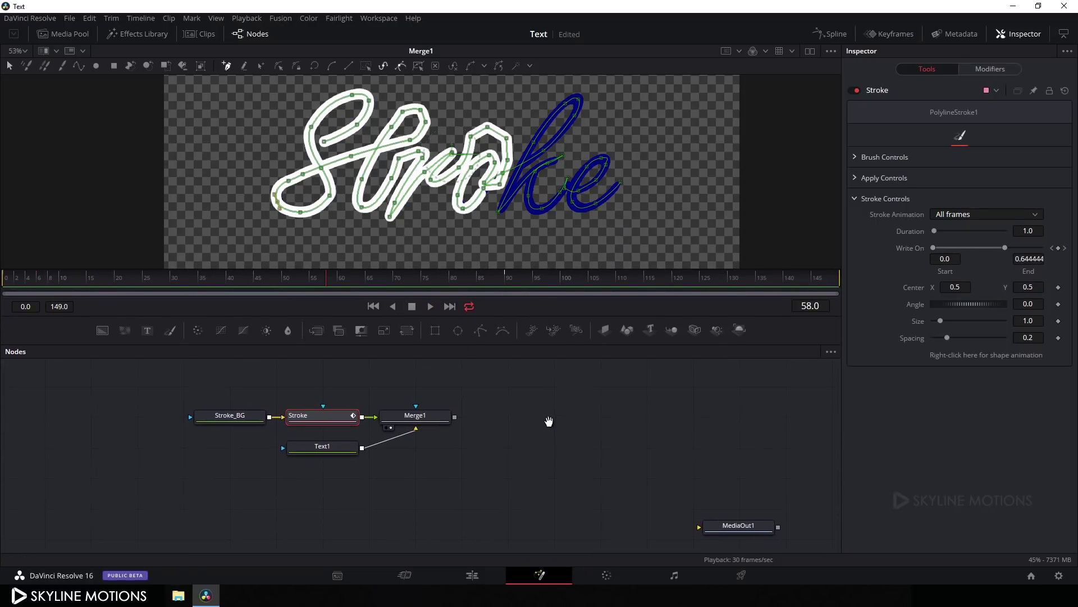
click(832, 35)
click(604, 410)
click(790, 351)
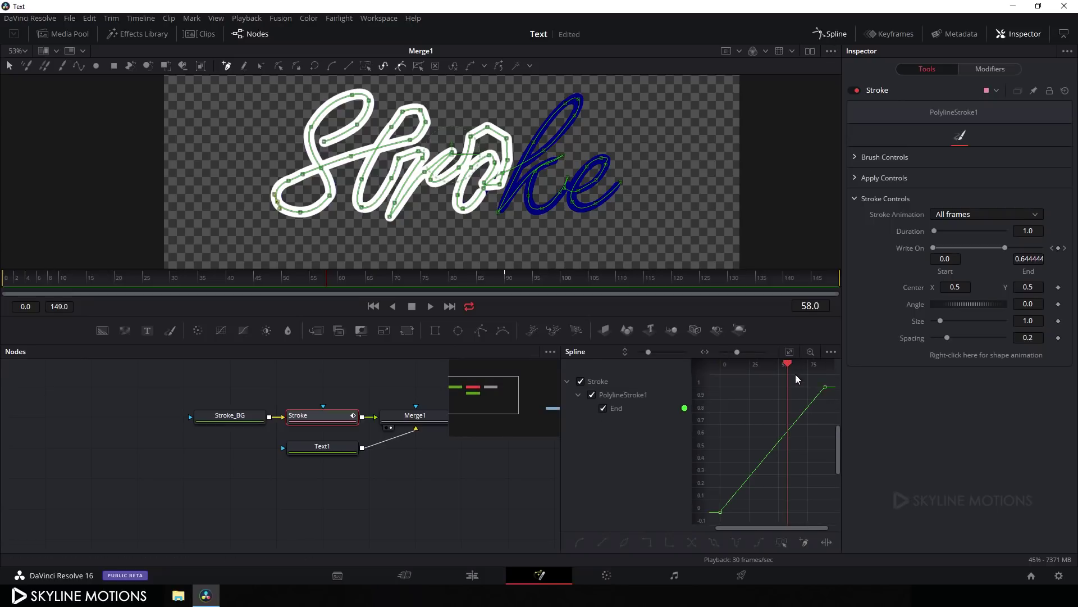
- Smooth both keyframes of the stroke's Write On End curve and close the Spline editor
drag(831, 379, 714, 522)
click(579, 543)
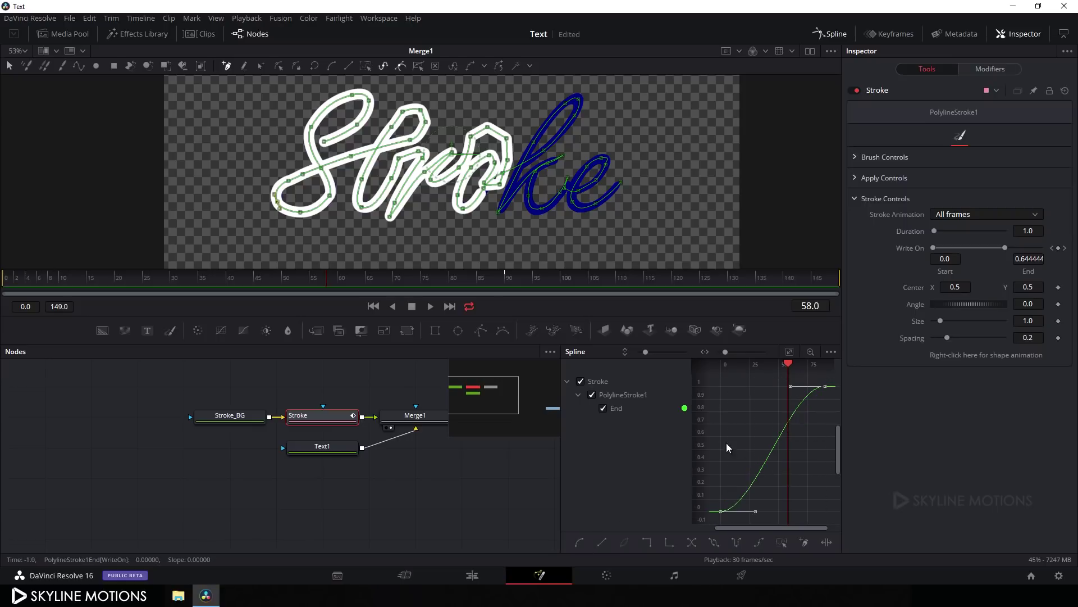
click(830, 34)
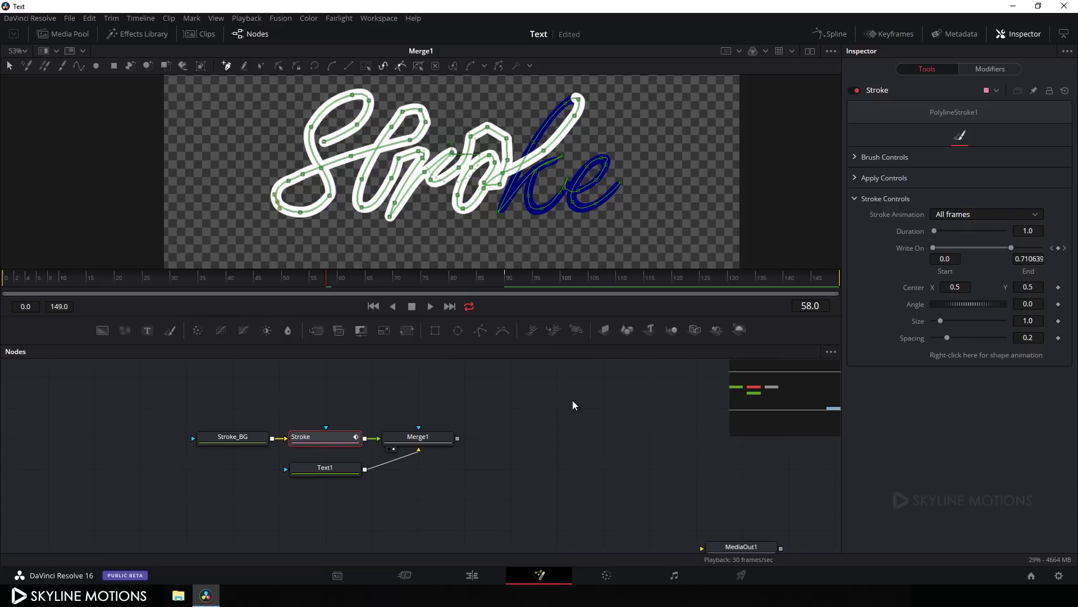
click(506, 414)
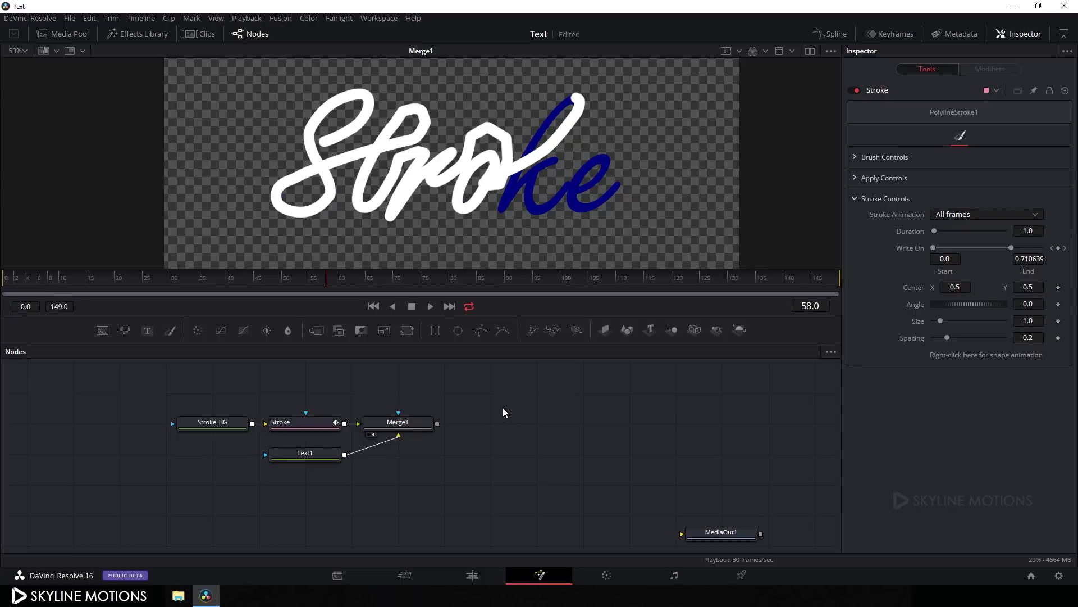
- Set the Merge1 operator to In and scrub the write-on forward to frame 93
click(408, 426)
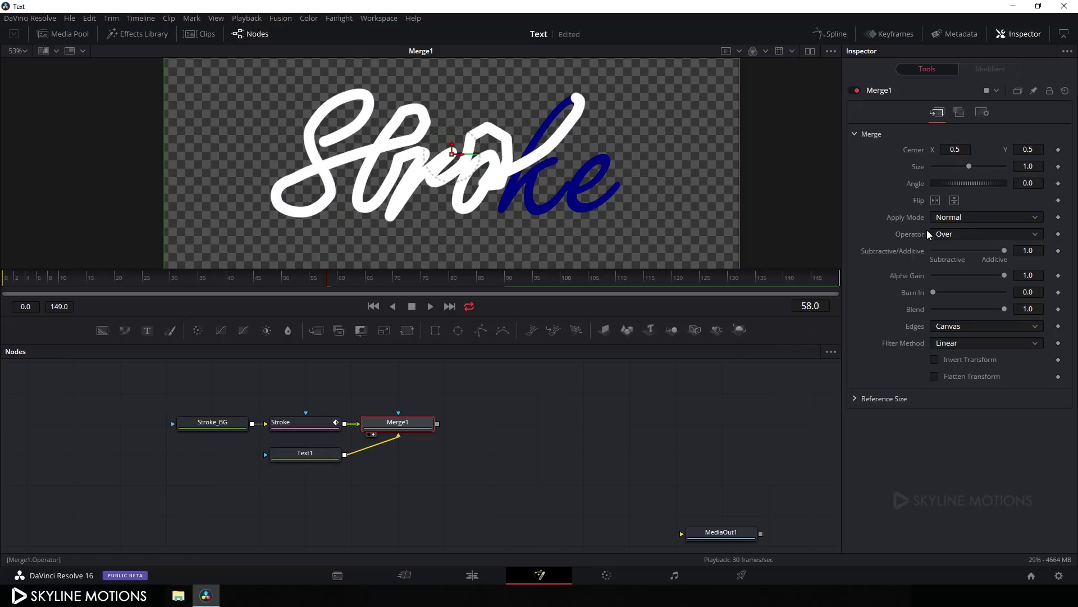
click(946, 236)
click(945, 258)
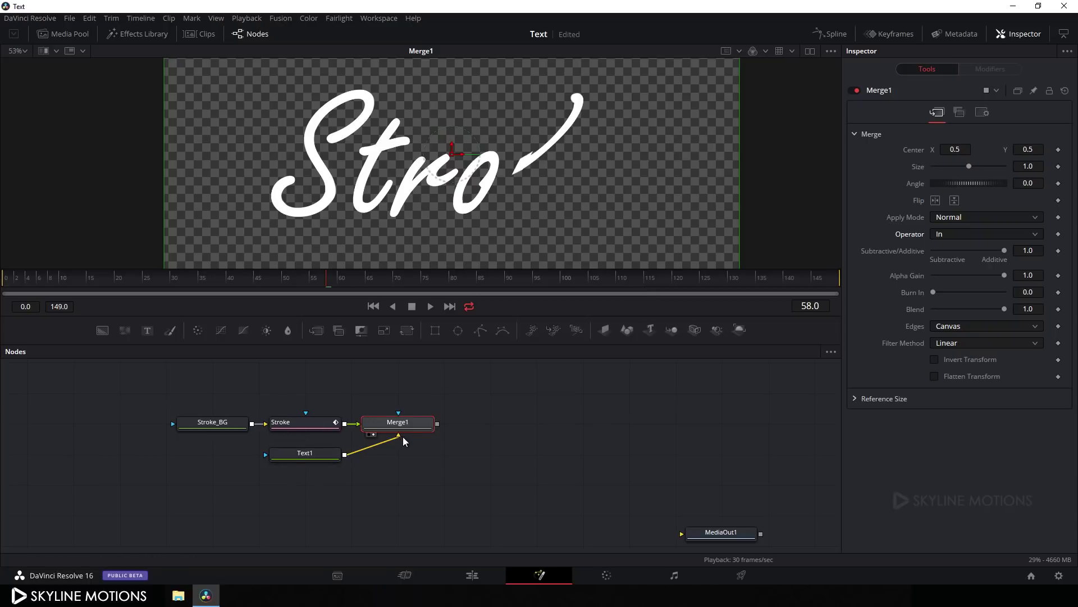
mouse_move(329, 278)
mouse_down()
mouse_move(162, 289)
mouse_move(184, 281)
mouse_move(169, 274)
mouse_move(524, 275)
mouse_up()
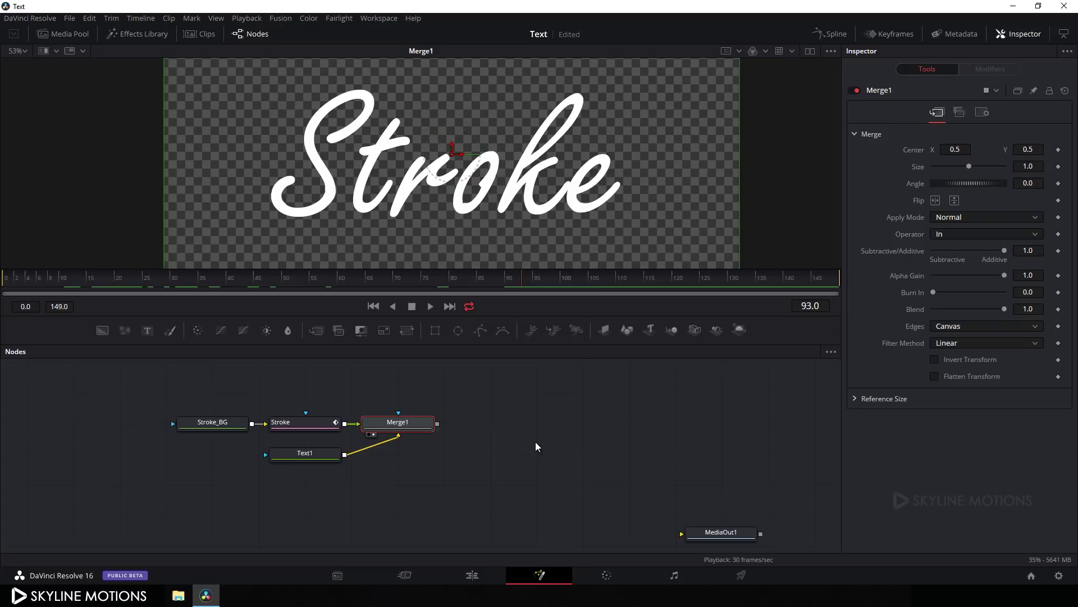
scroll(535, 441, down, 2)
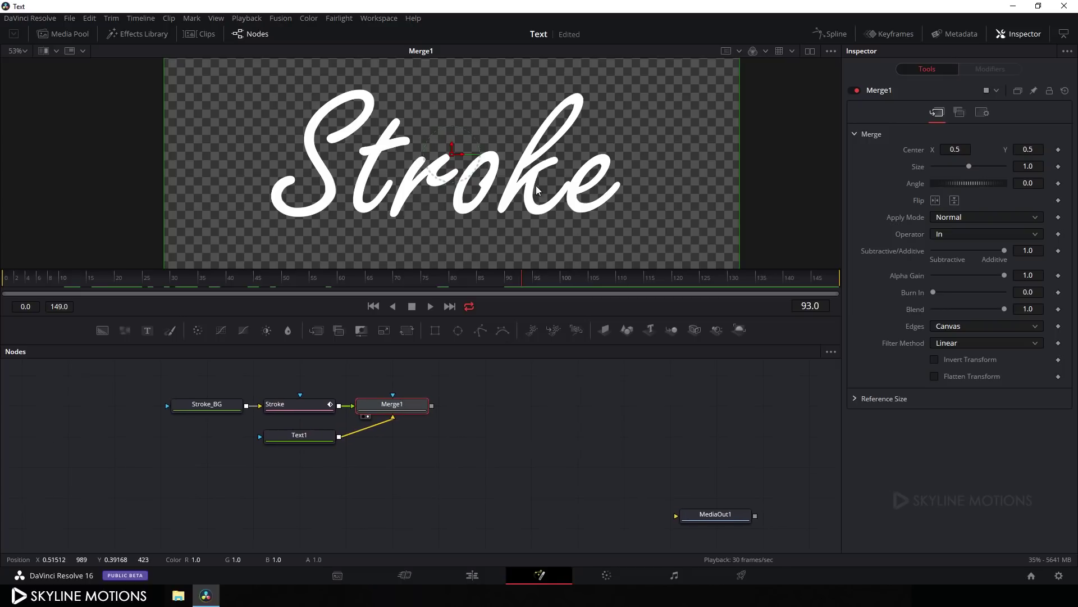
click(500, 428)
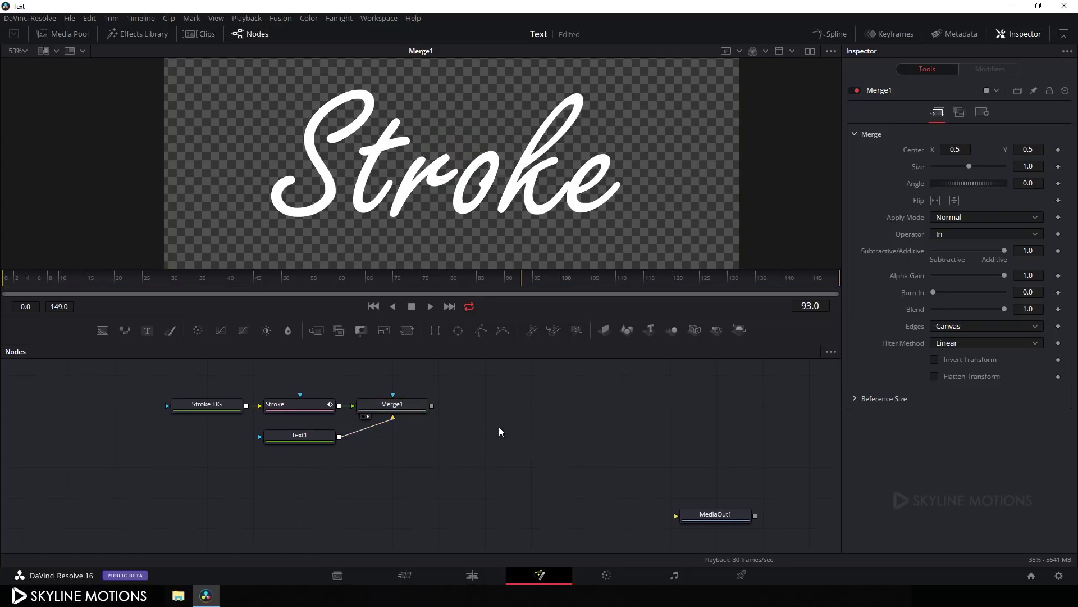
- Import the skateboards-1150036_1920 image from the Write on folder and add it to the node graph as an unconnected node
click(66, 35)
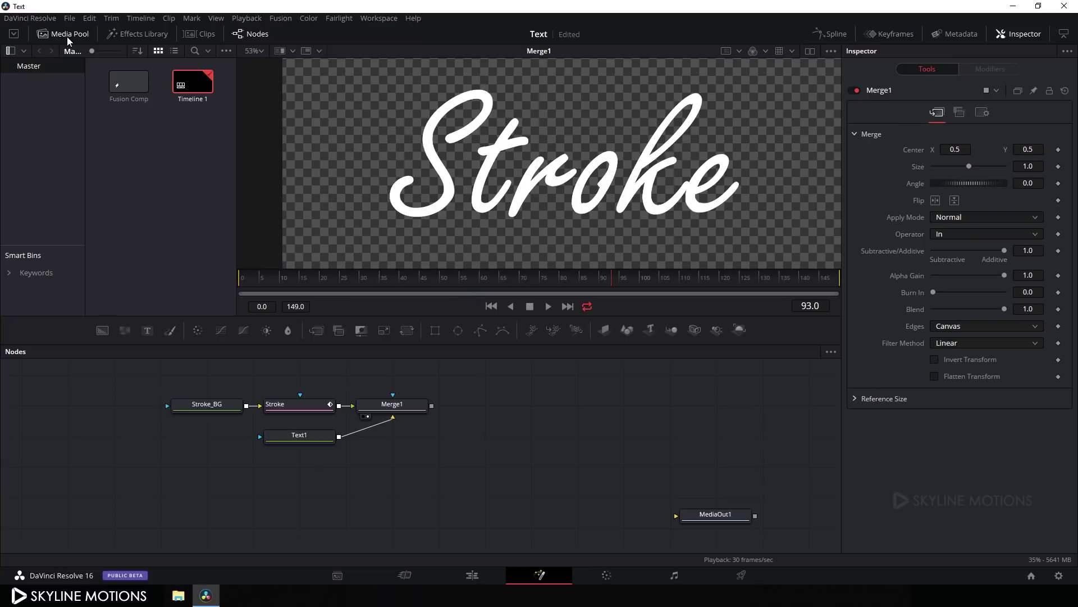
right_click(129, 146)
click(154, 224)
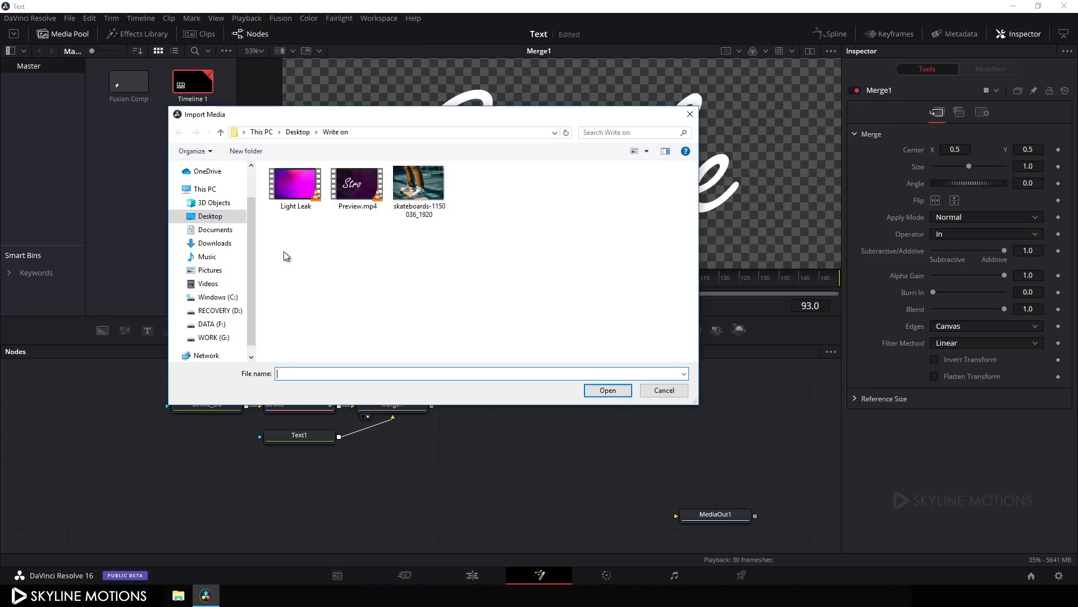
click(421, 194)
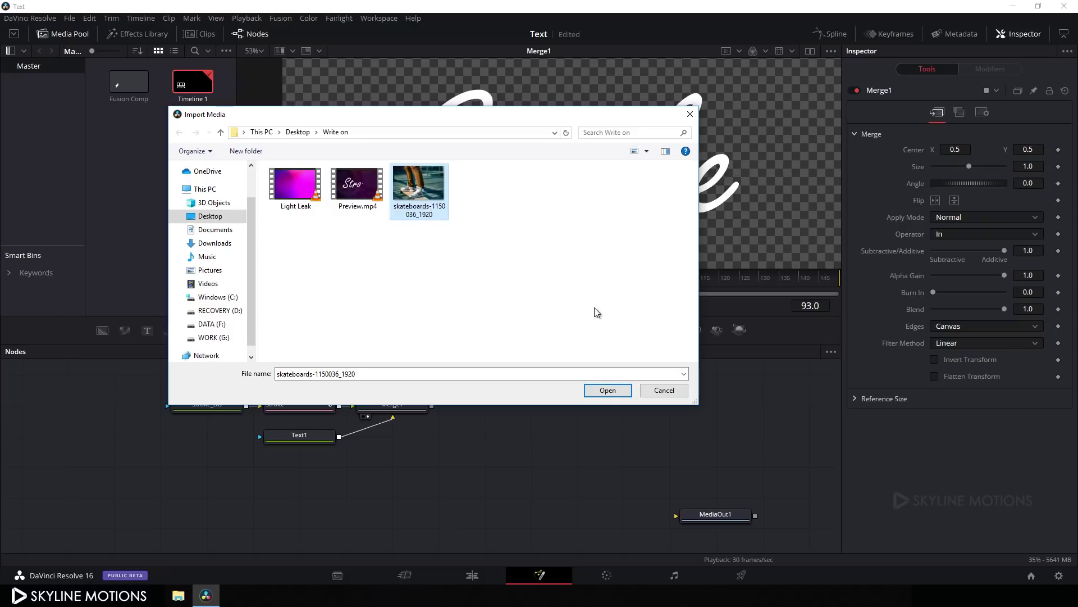
click(602, 391)
drag(131, 139, 528, 437)
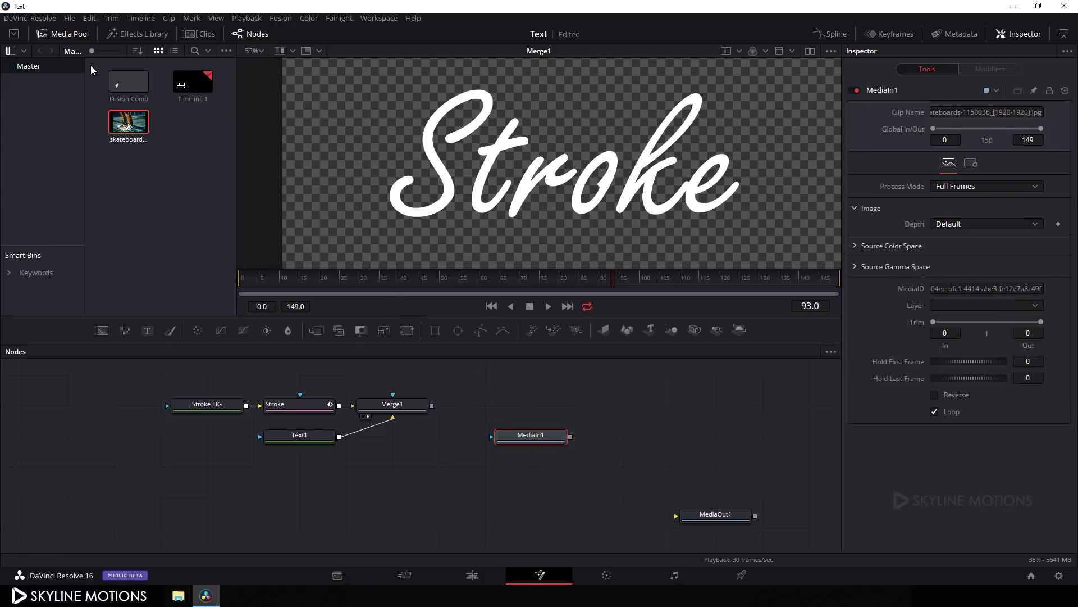
click(64, 35)
- Display the skateboard image node in the viewer and fit the image to the viewer
mouse_move(524, 438)
mouse_down()
mouse_move(533, 440)
mouse_move(546, 199)
mouse_up()
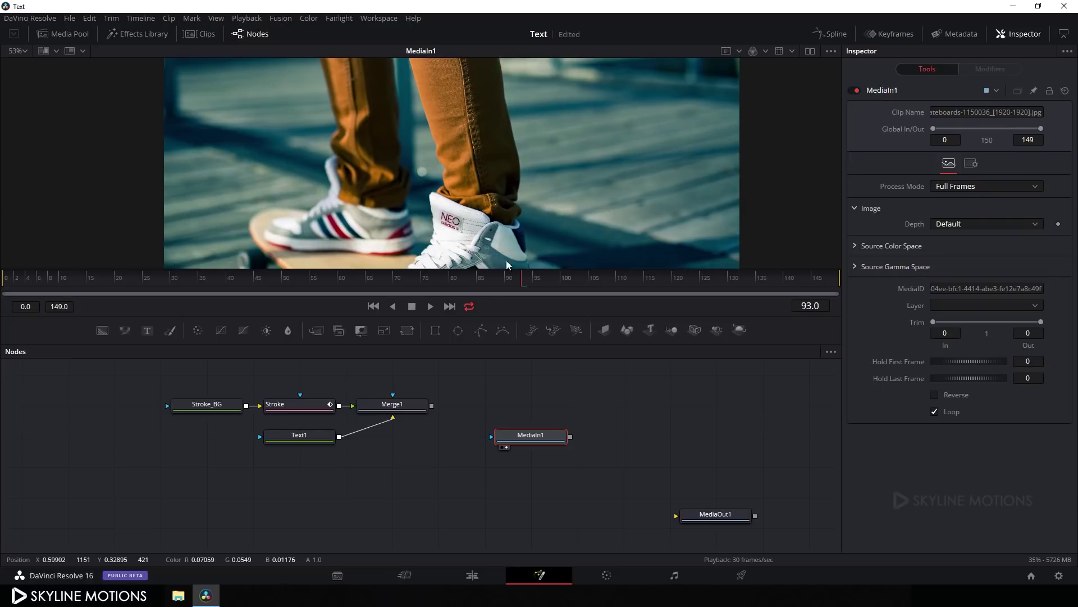
click(23, 52)
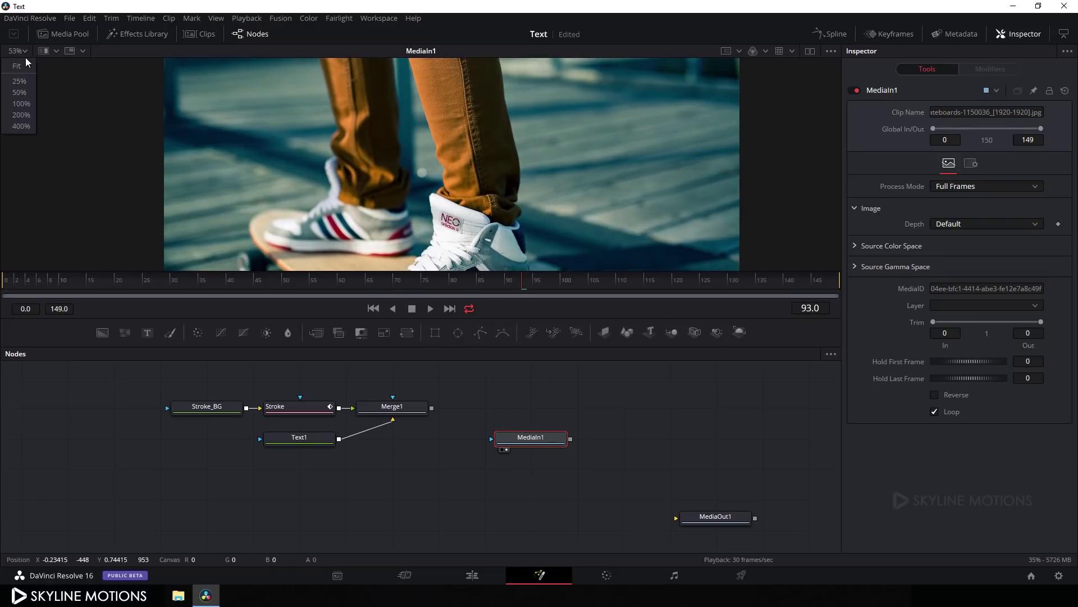
click(17, 67)
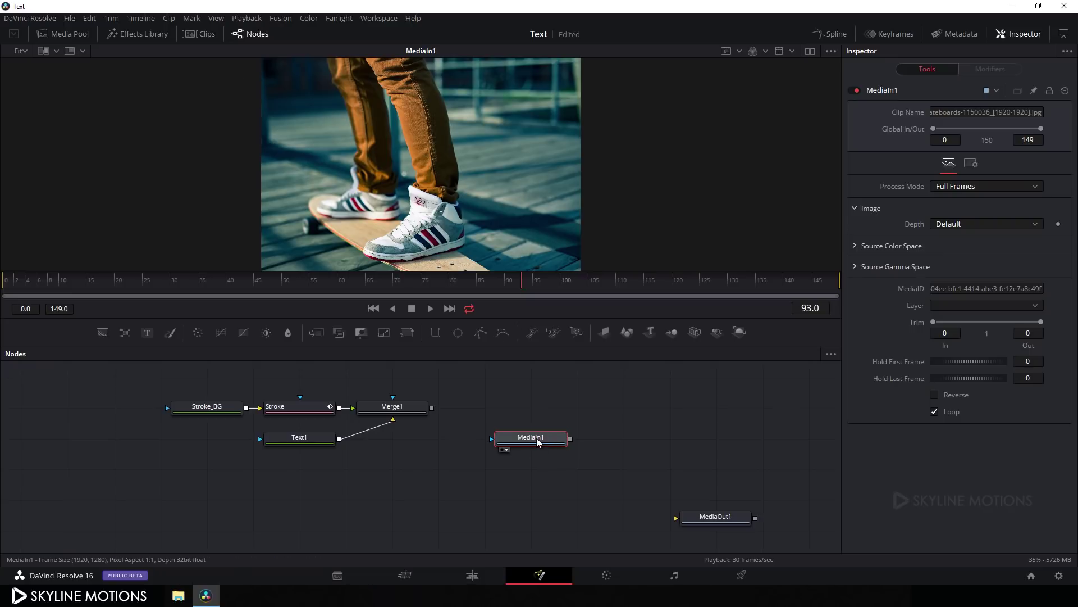
- Add a Crop node after MediaIn1 and display it in the viewer
key(shift+space)
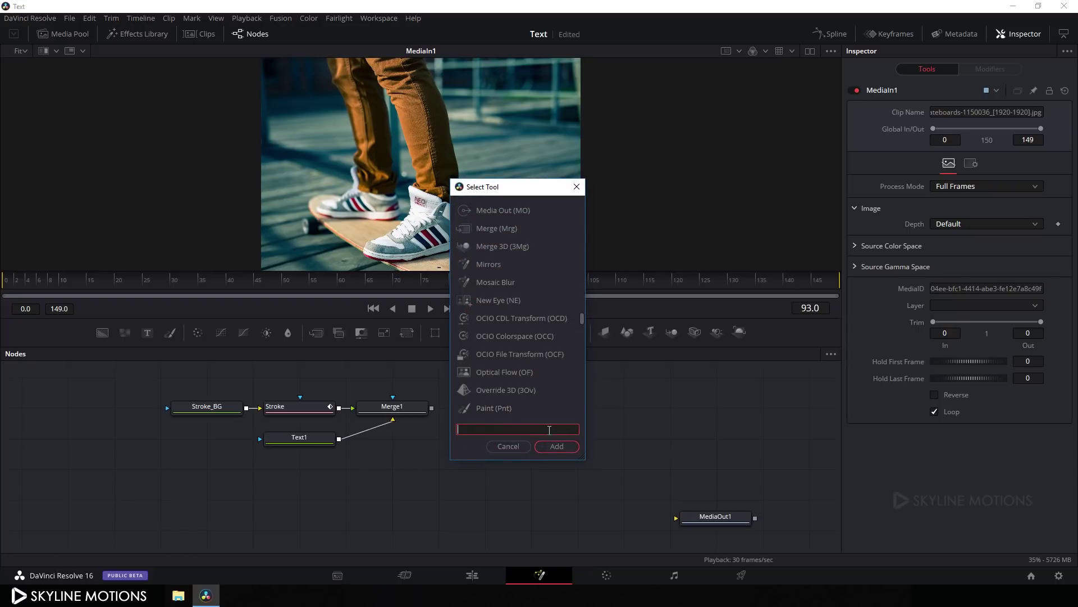
text(crop)
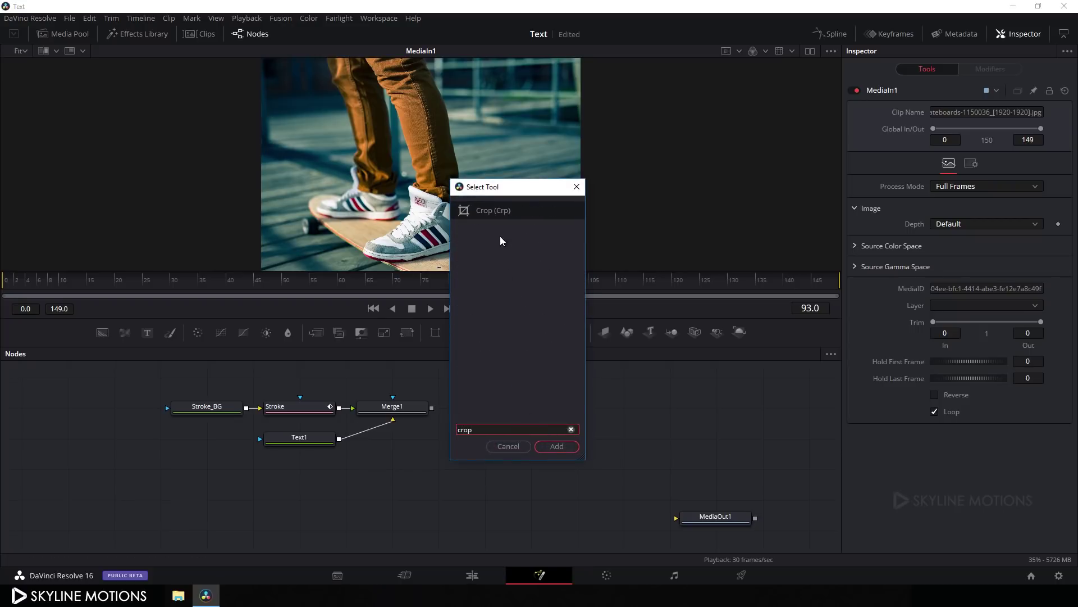
click(555, 444)
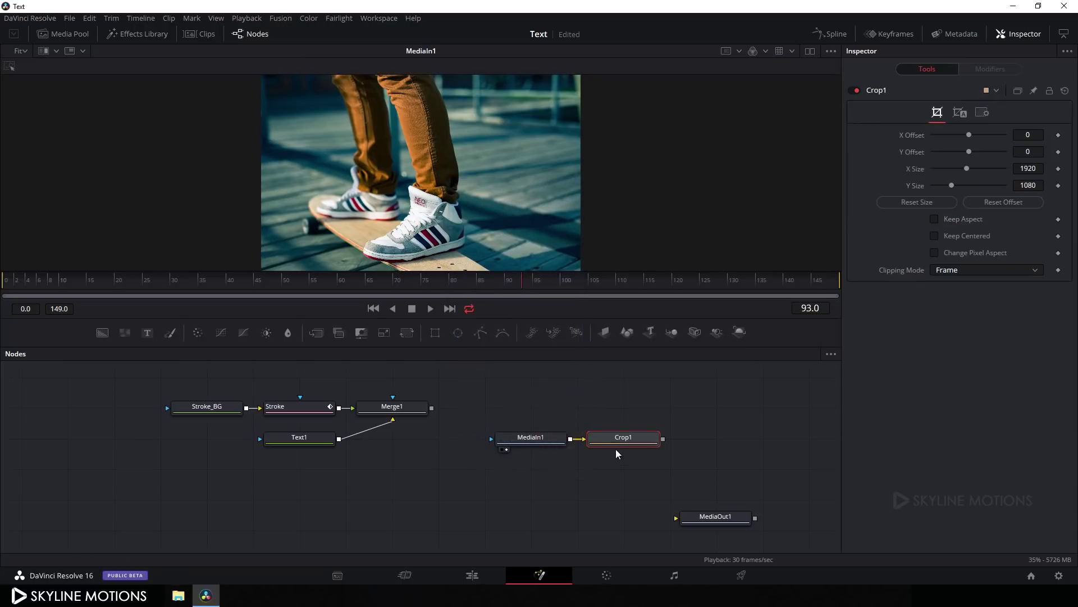
key(1)
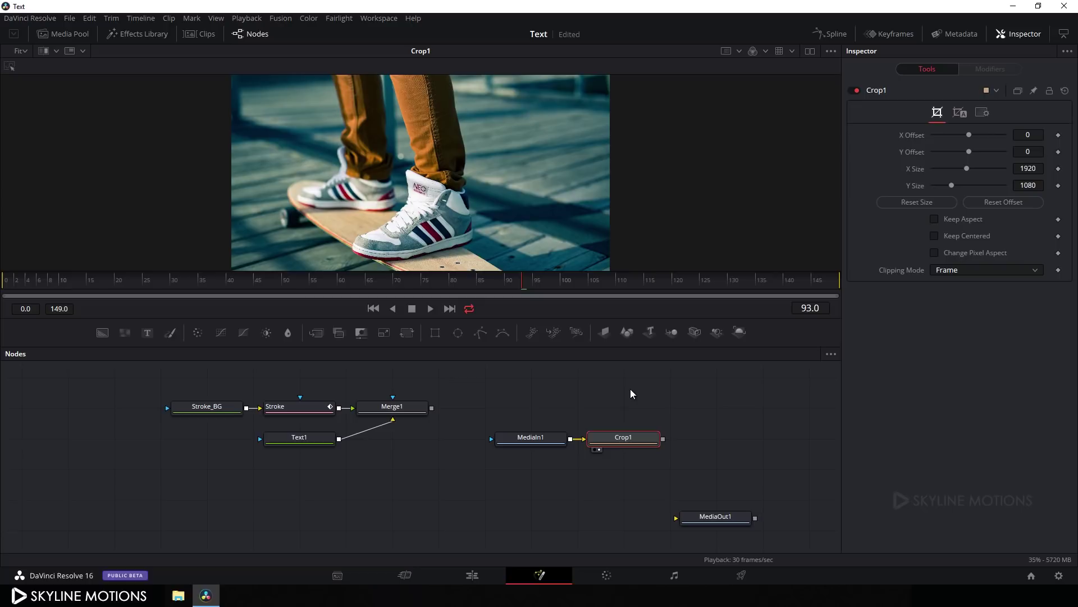
- Rename the MediaIn1 node as Image
click(537, 440)
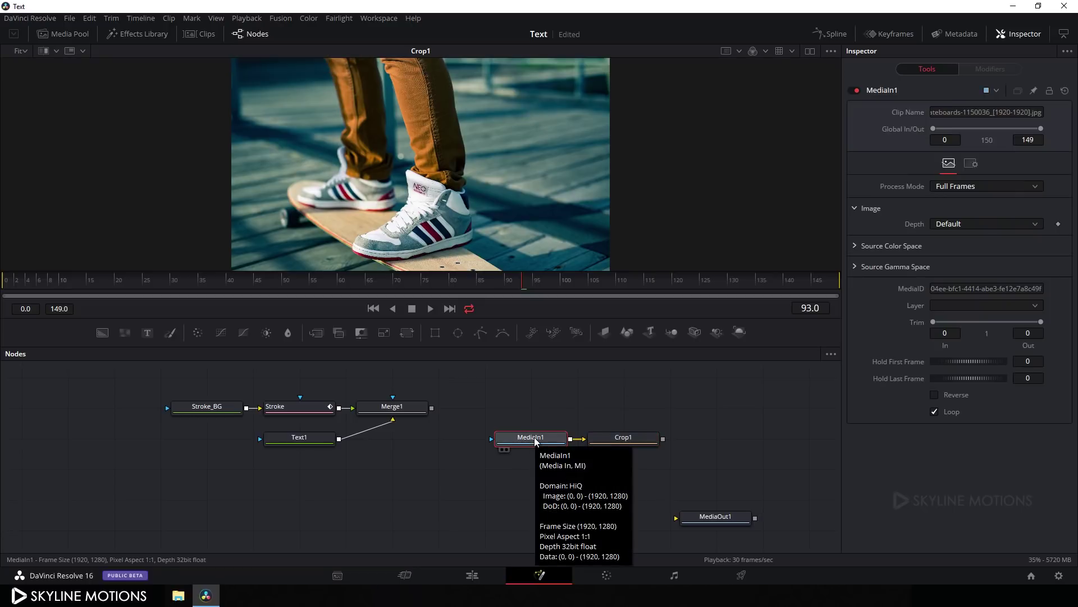
key(F2)
click(523, 311)
drag(522, 311, 437, 316)
key(BackSpace)
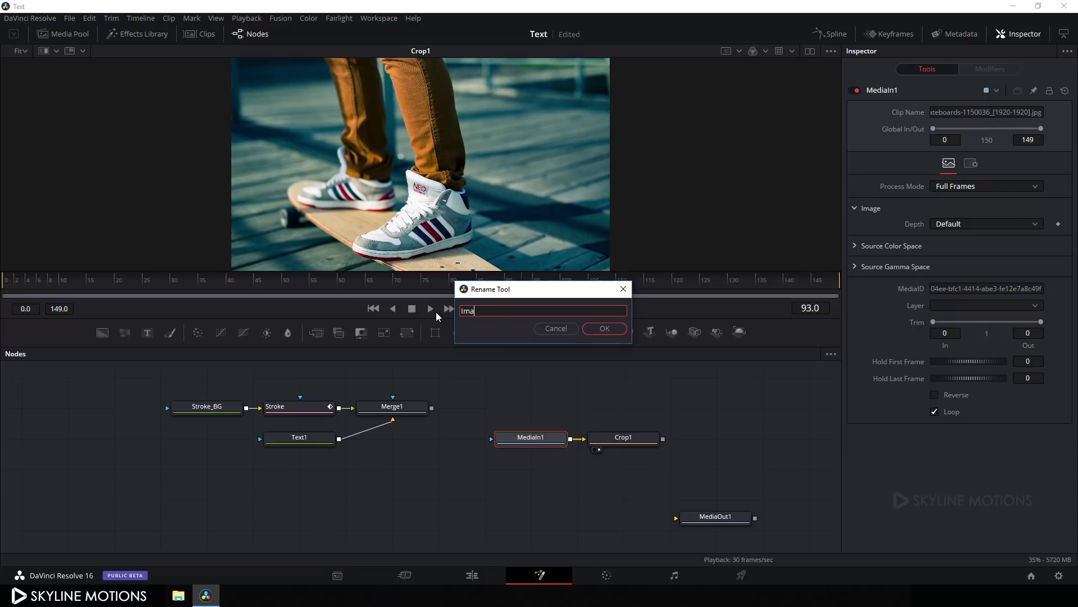
key(Return)
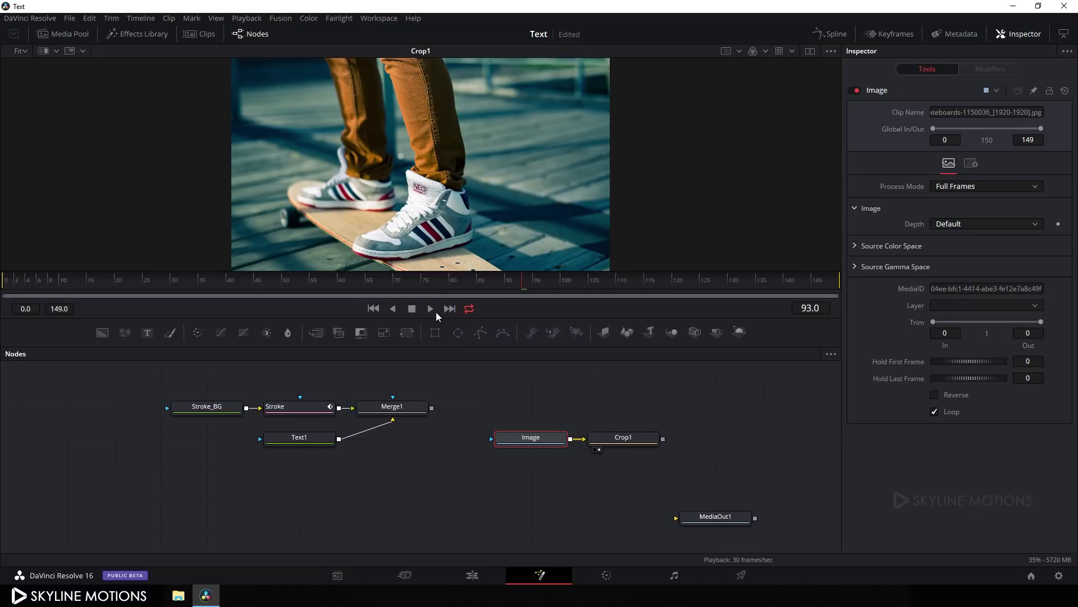
- Move the Image and Crop1 nodes together to a row below the Text1 node
ctrl+click(628, 442)
drag(632, 439, 289, 475)
click(387, 470)
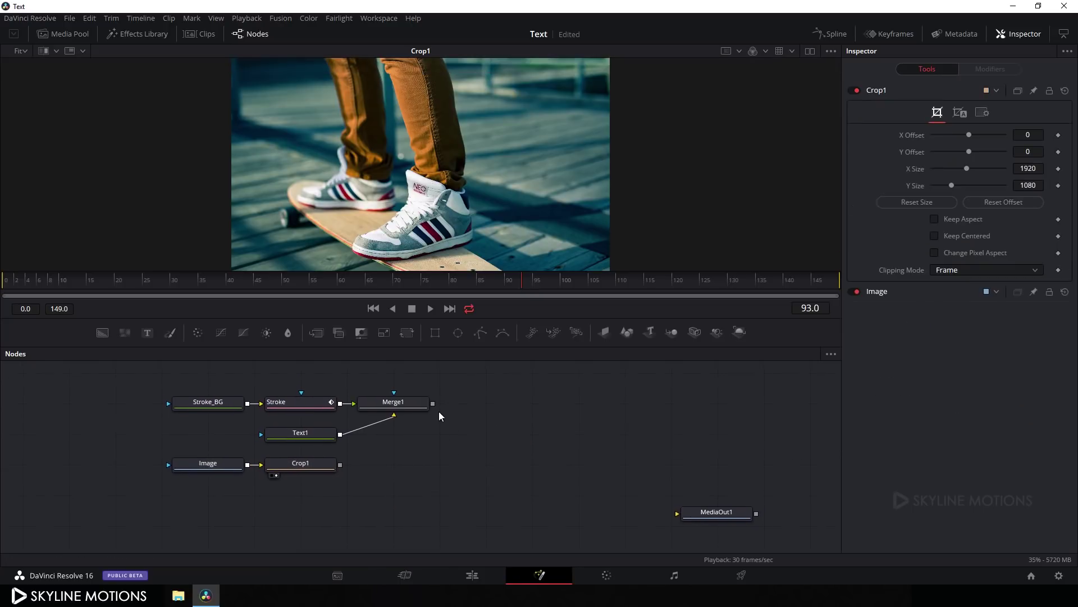
- Add a Color Corrector node after Crop1 and display it in the viewer
click(307, 469)
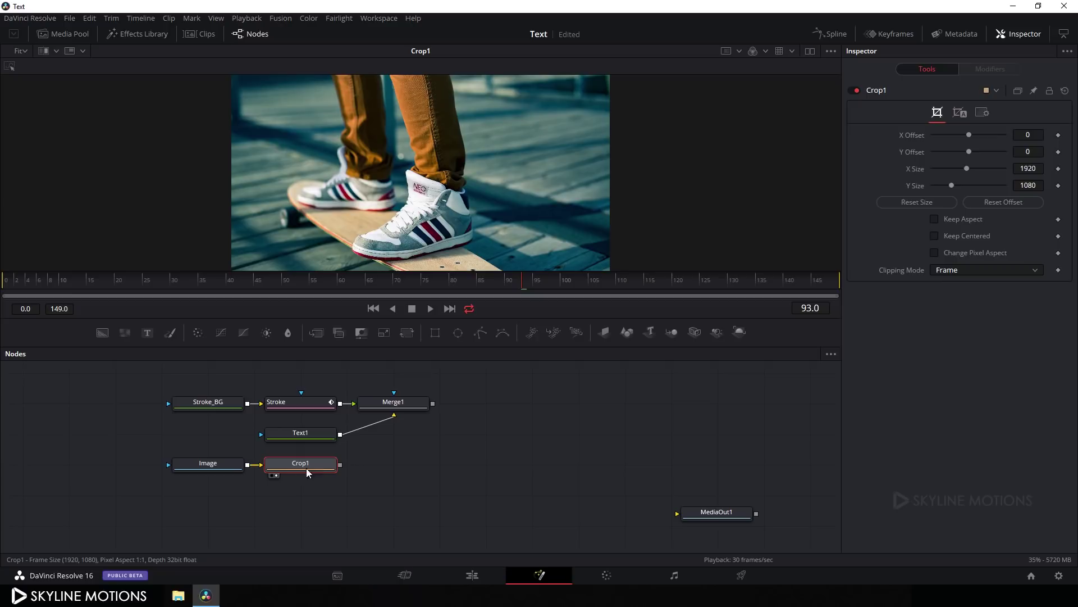
click(197, 333)
key(1)
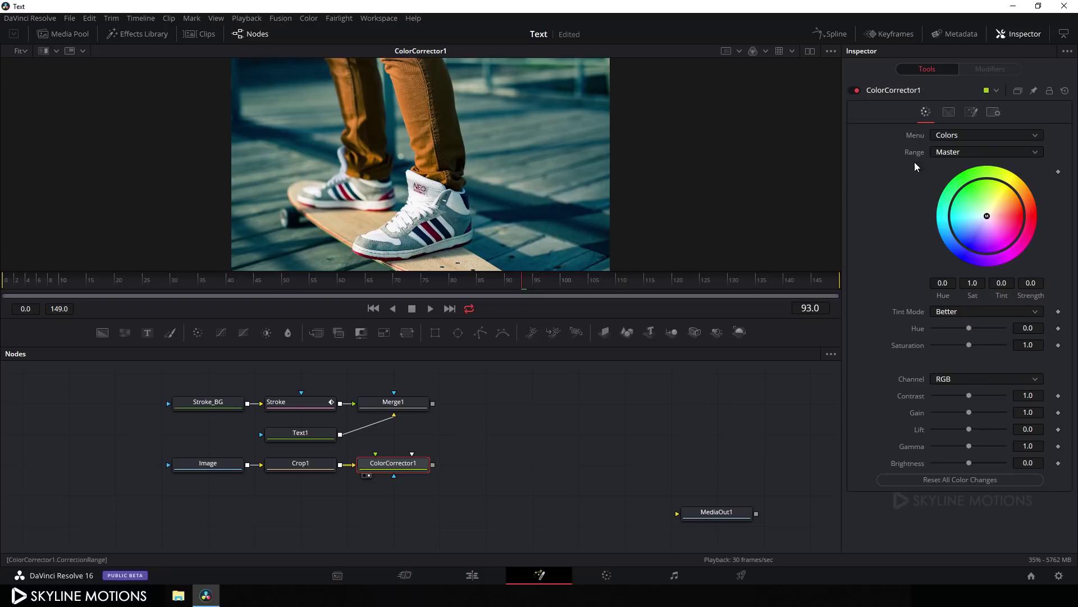
- Desaturate and darken the image by setting the Color Corrector's Saturation to 0.0 and Gain to 0.1
drag(969, 346, 930, 350)
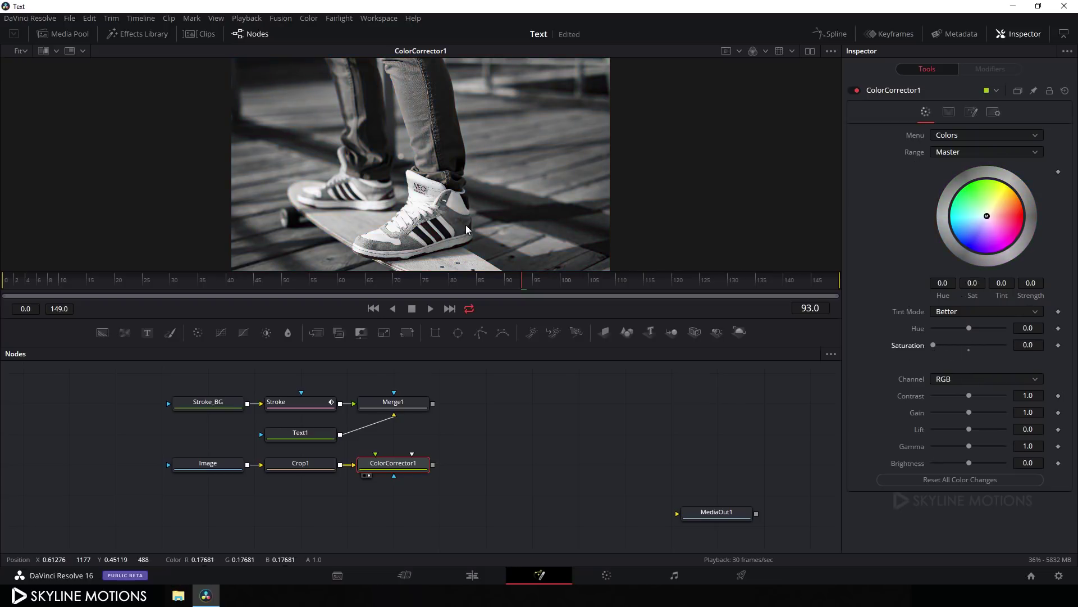
drag(969, 413, 939, 417)
click(1036, 413)
key(BackSpace)
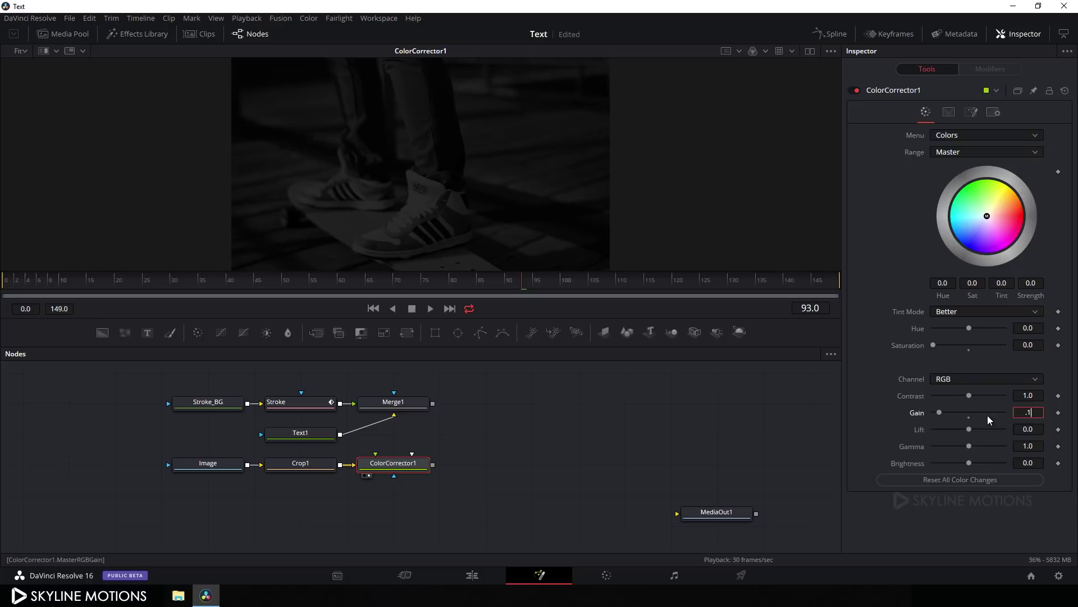
key(Tab)
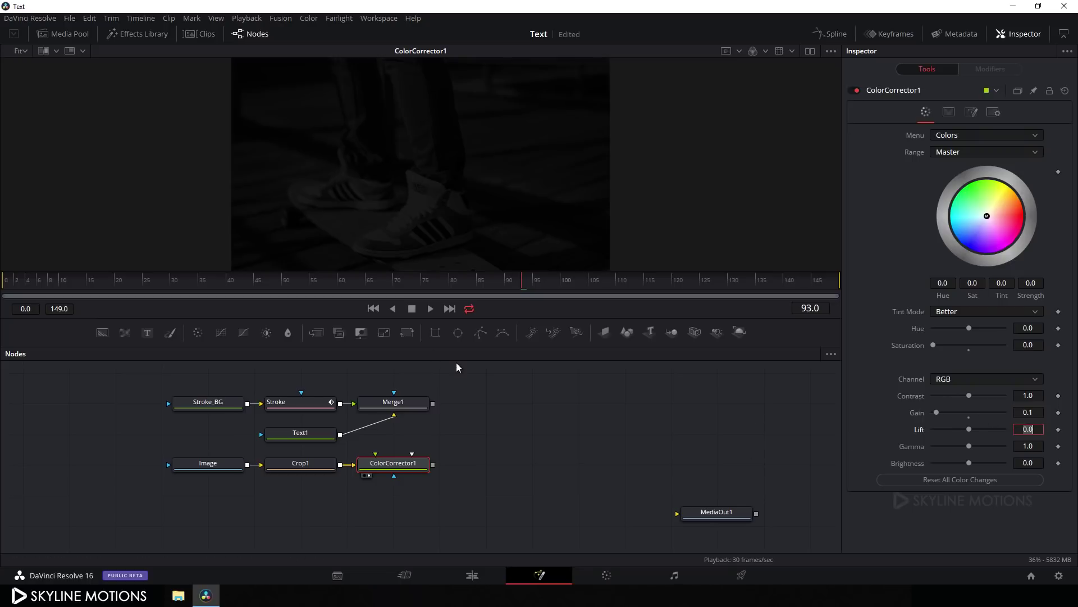
key(Return)
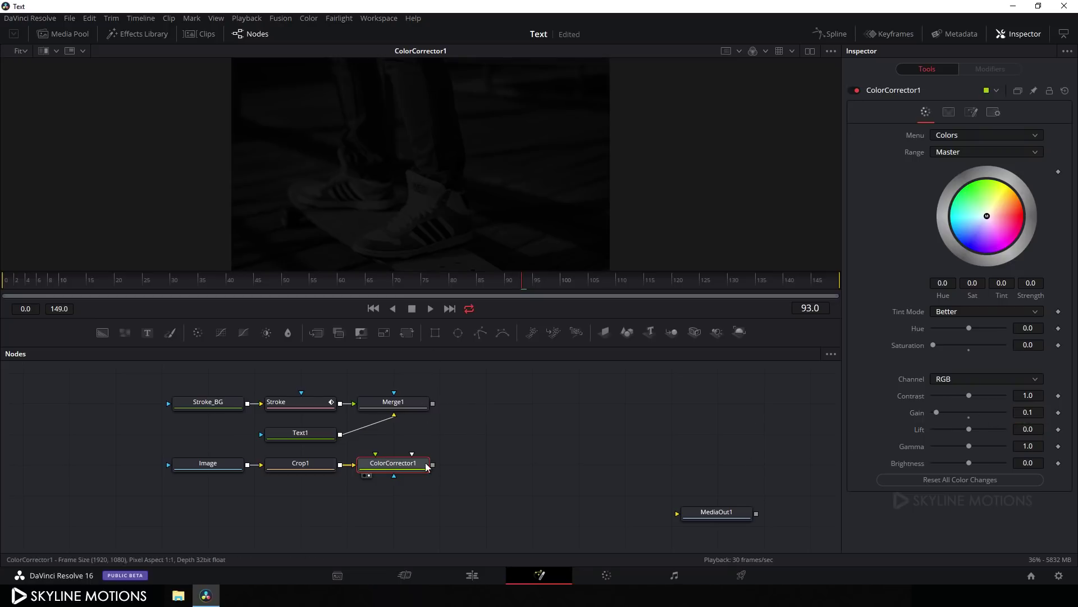
click(485, 439)
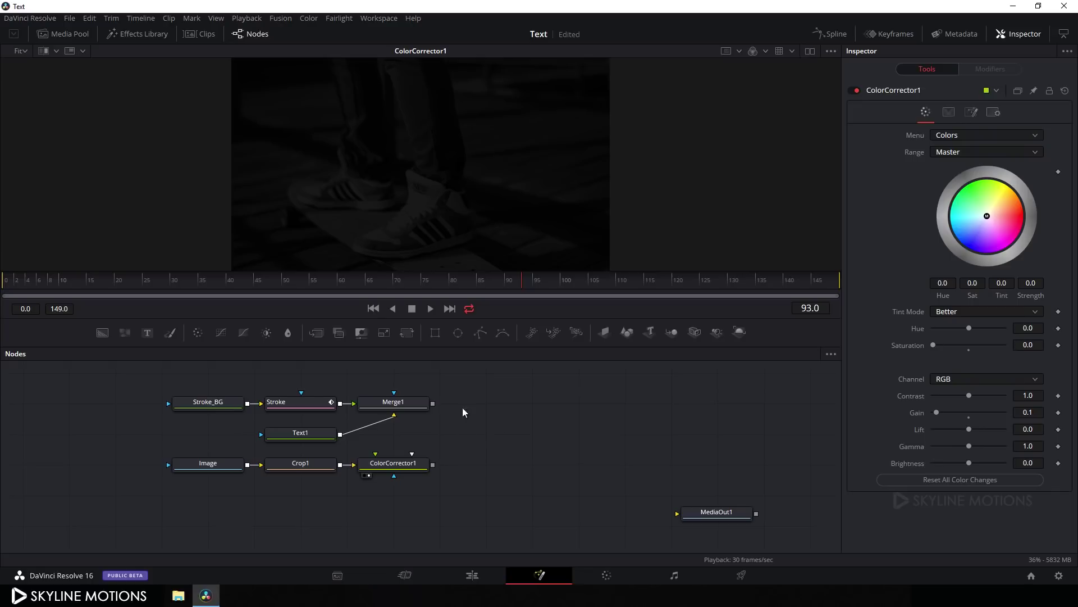
- Add a second Merge node with ColorCorrector1 as its background and Merge1 as its foreground
click(321, 333)
click(558, 442)
drag(539, 434, 410, 468)
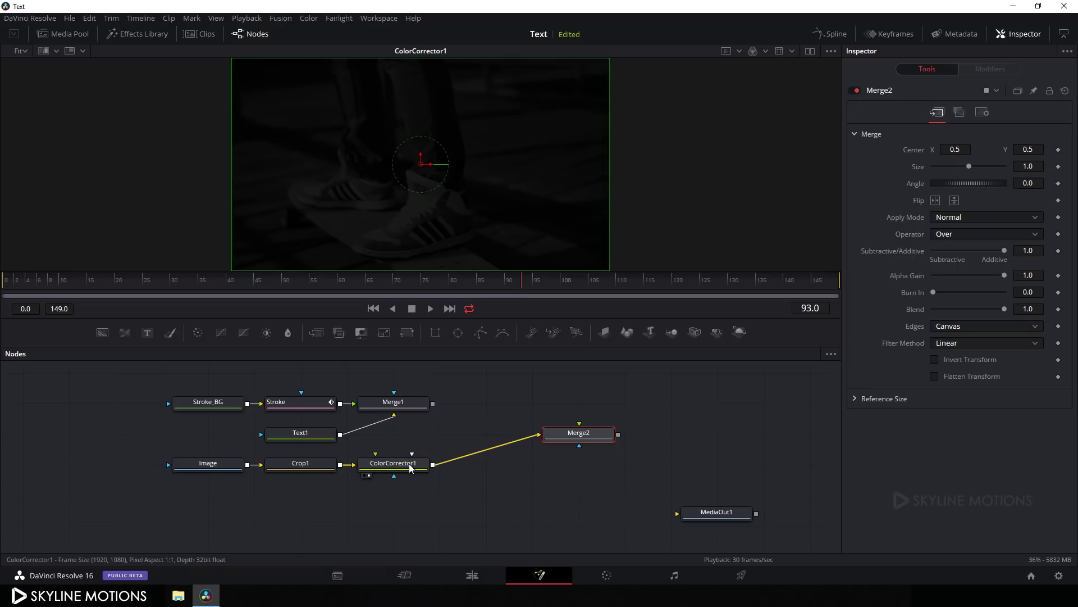
drag(575, 424, 399, 409)
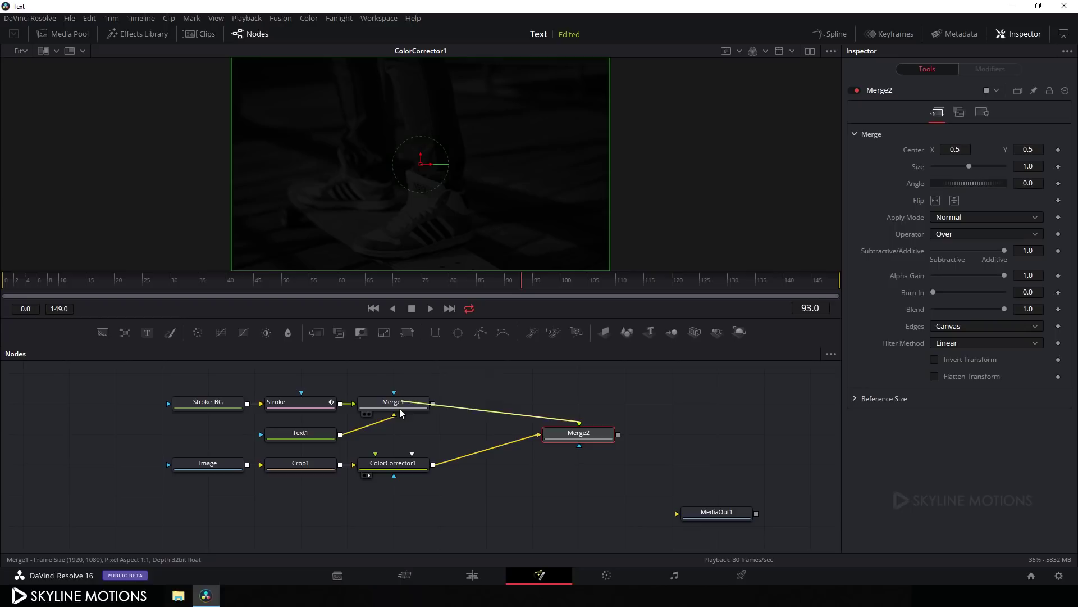
- Align Merge2 in the same row as Merge1, leaving a gap between them, and display Merge2 in the viewer
drag(576, 434, 528, 402)
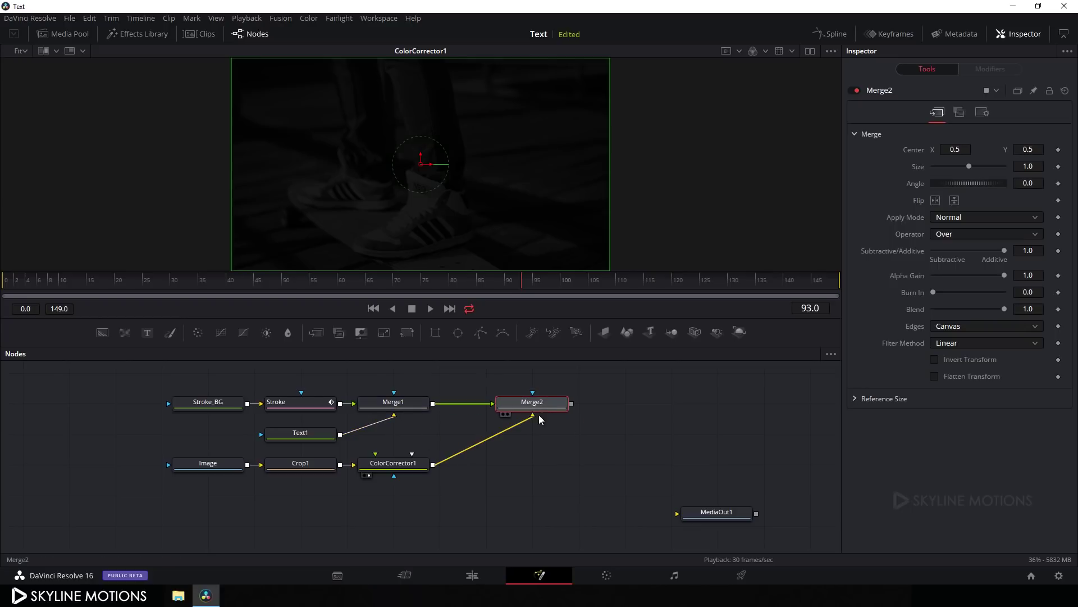
key(1)
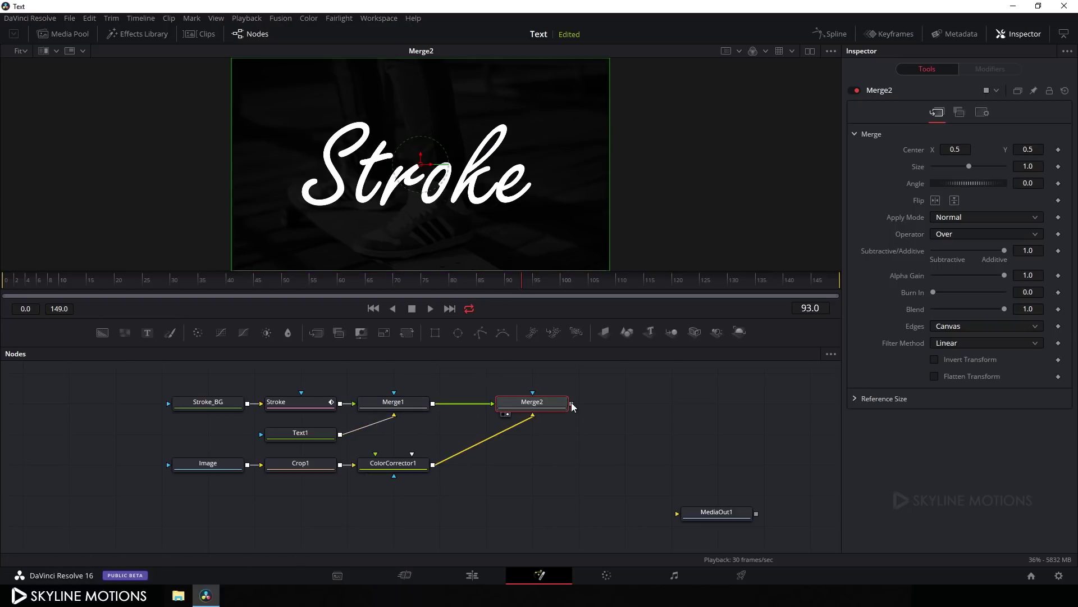
drag(546, 408, 586, 409)
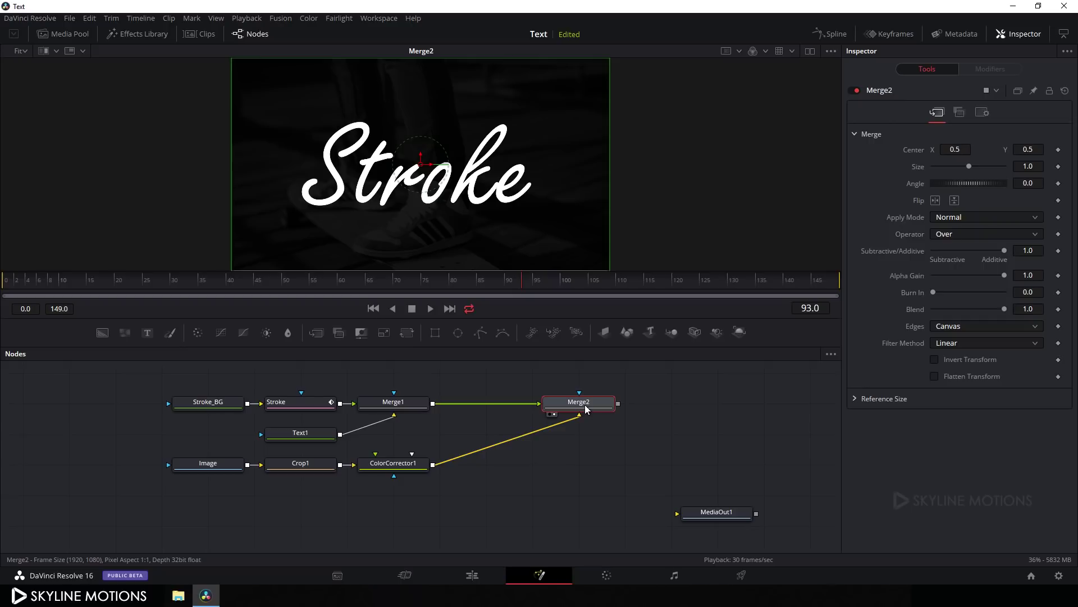
- Insert a Transform node between Merge1 and Merge2 and rename it Control
click(403, 405)
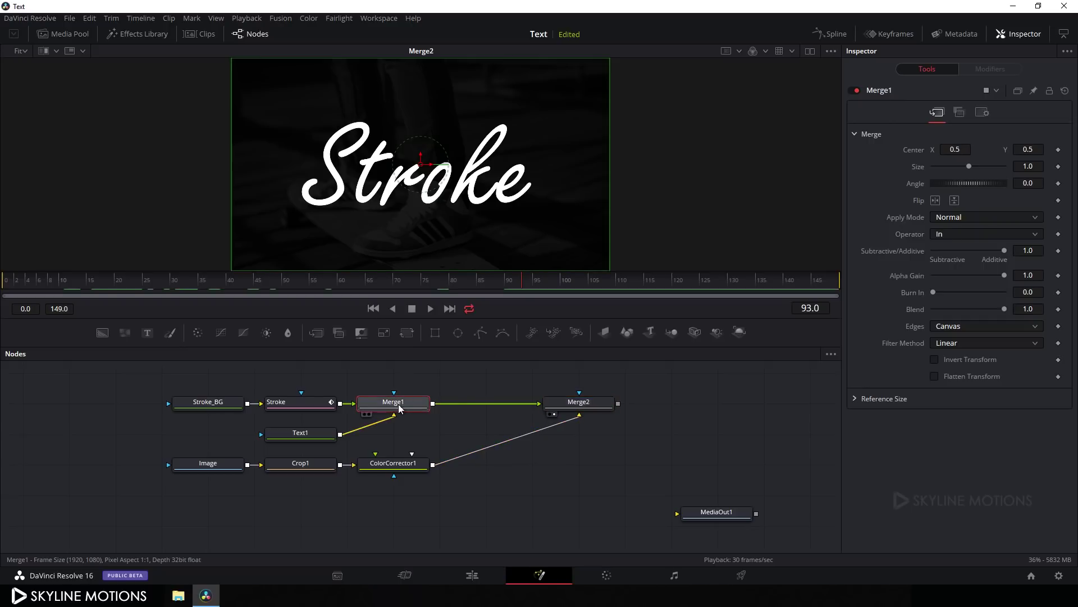
click(407, 332)
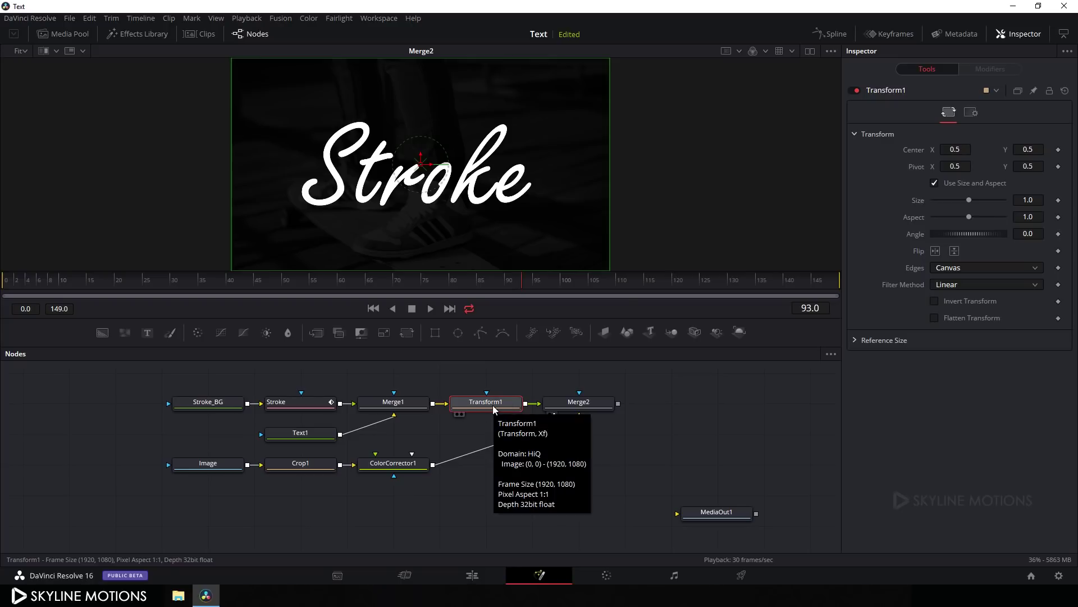
key(F2)
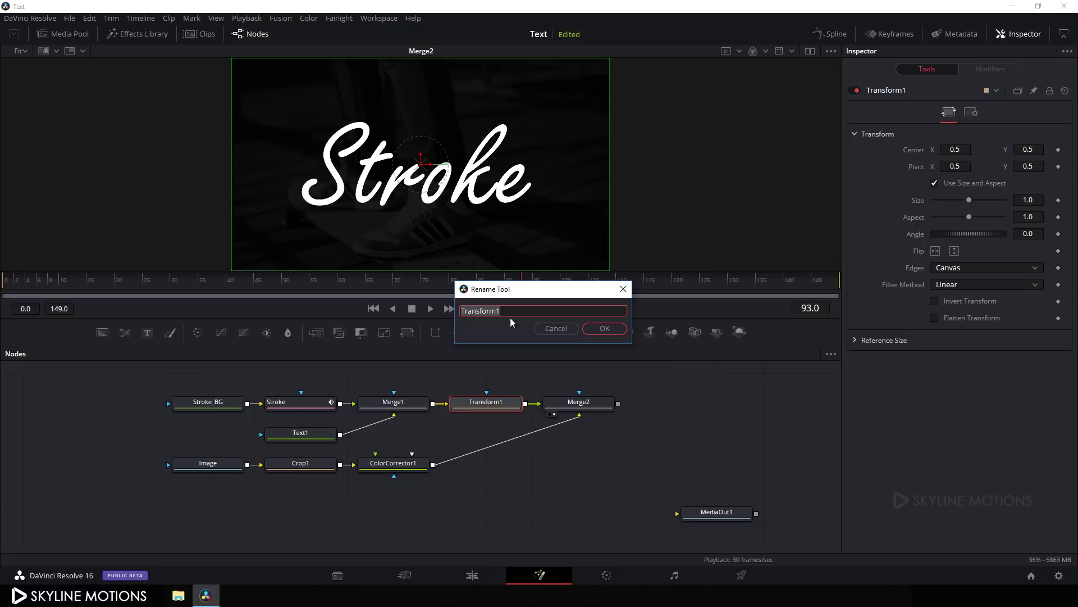
text(Control)
click(606, 328)
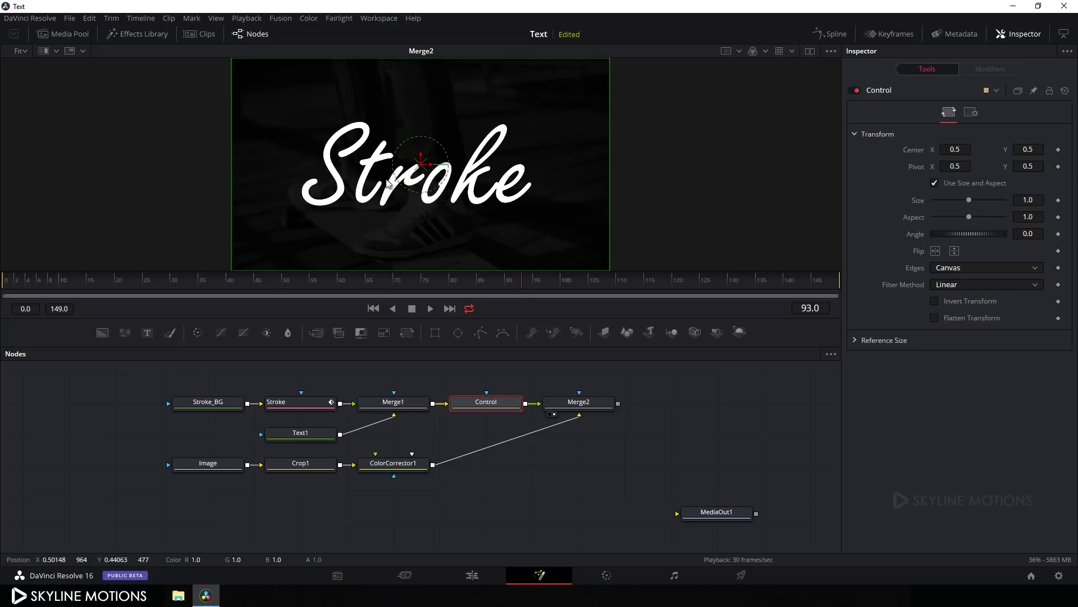
- Scale down the handwritten text by setting the Control node's Size to 0.8
drag(969, 200, 966, 200)
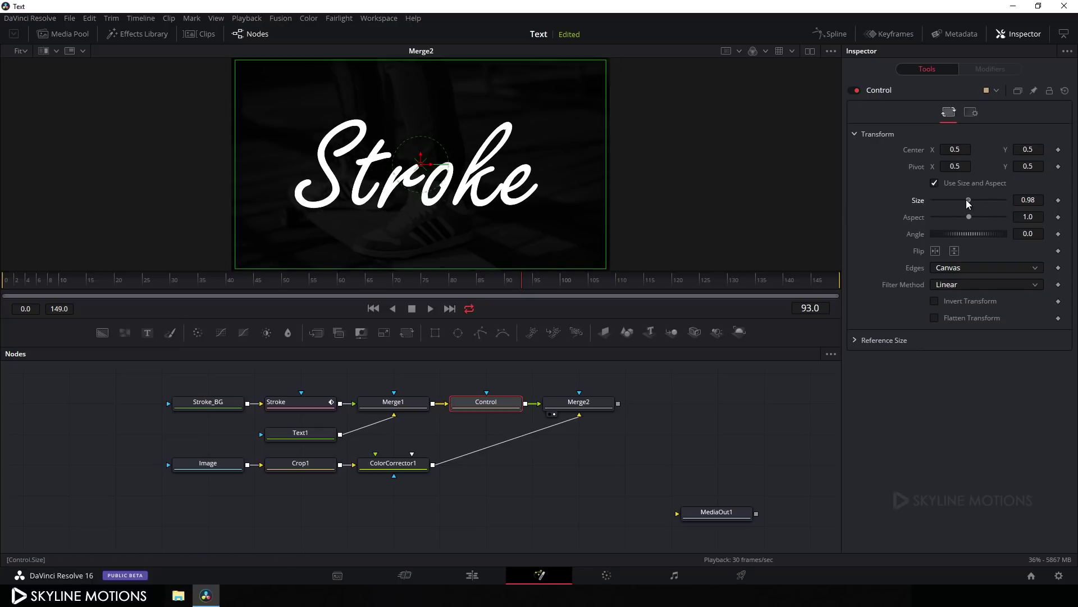
click(1028, 200)
text(0.837)
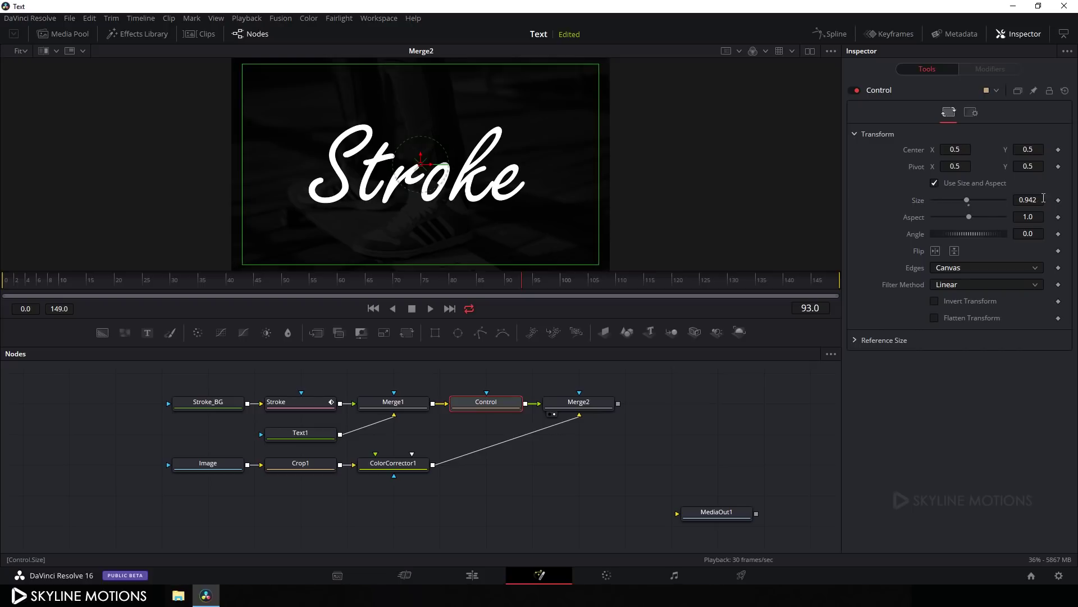
key(Return)
text(.8)
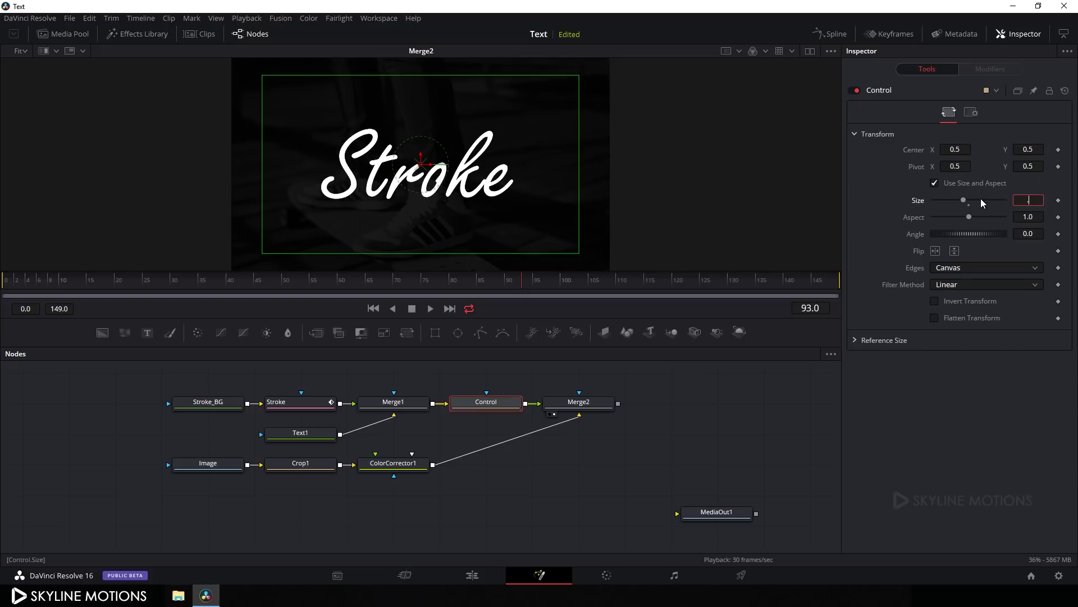
key(Tab)
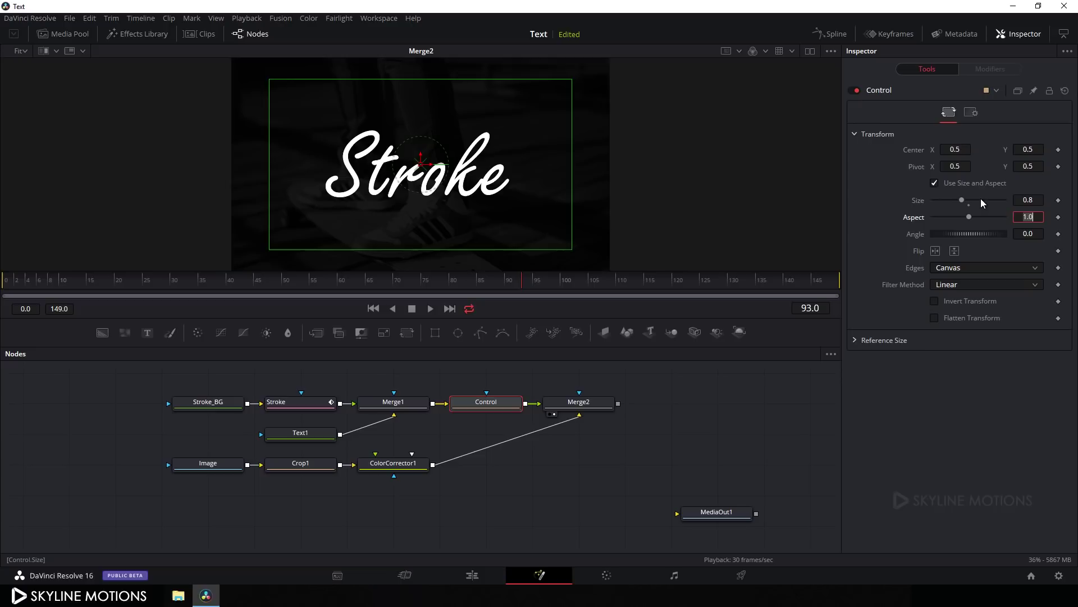
click(669, 424)
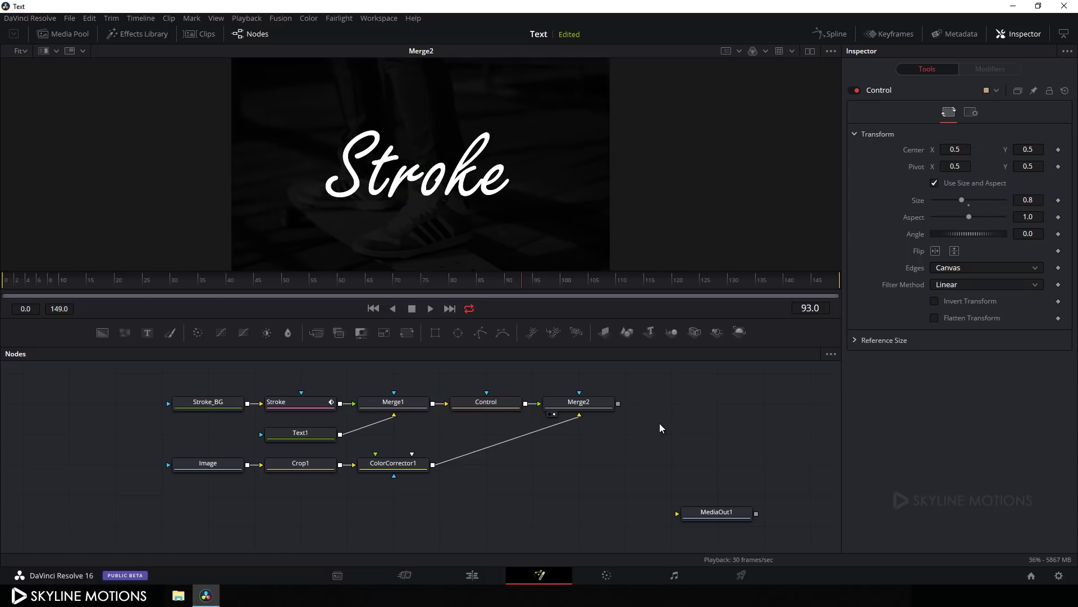
drag(655, 446, 643, 447)
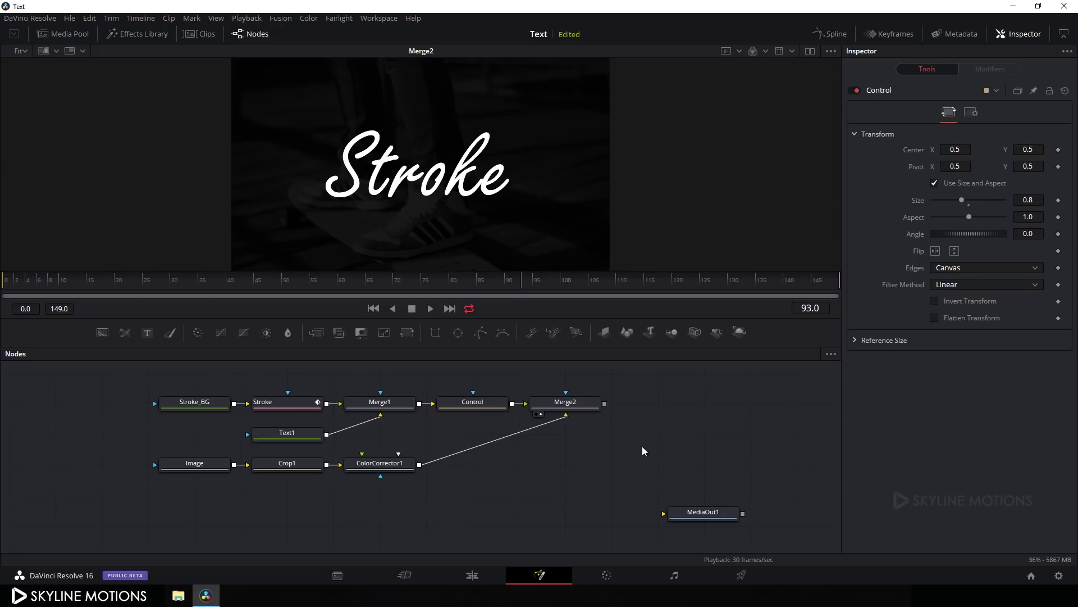
- Import the Light Leak clip from the Write on folder into the media pool
click(63, 34)
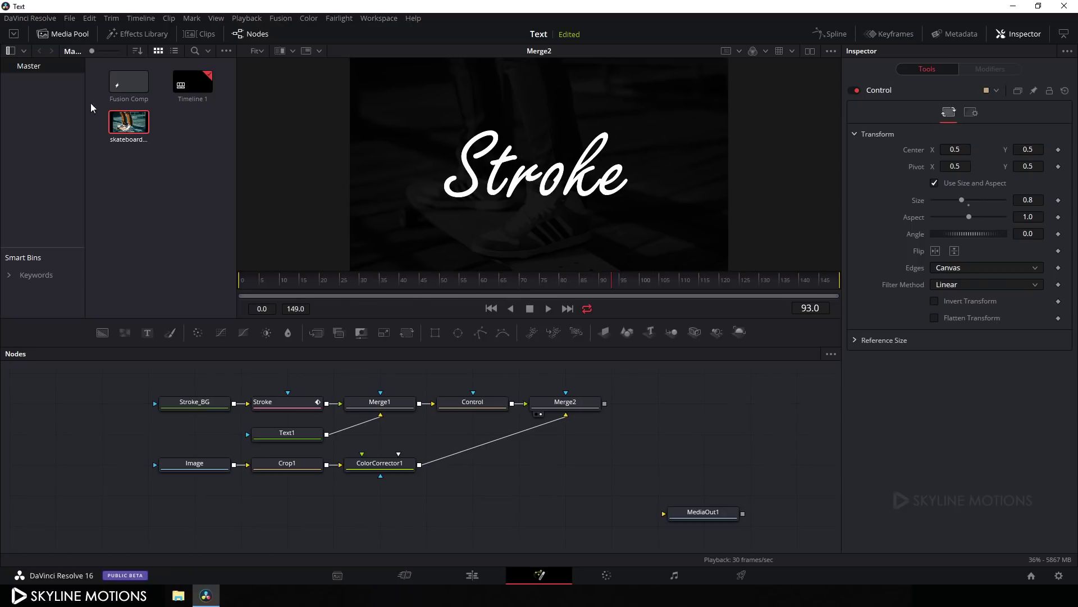
right_click(135, 191)
click(181, 267)
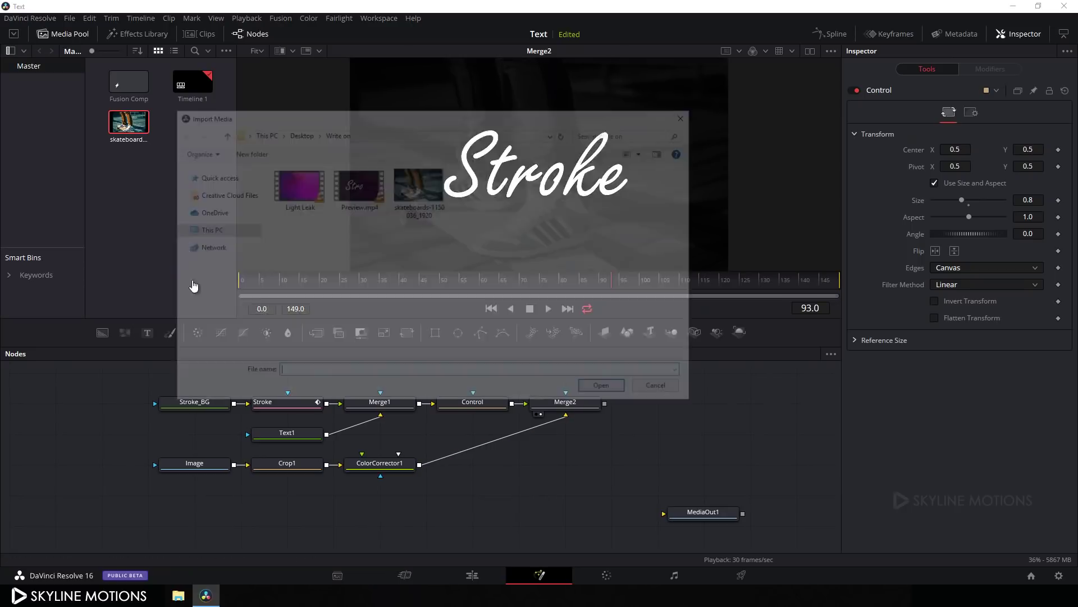
click(296, 188)
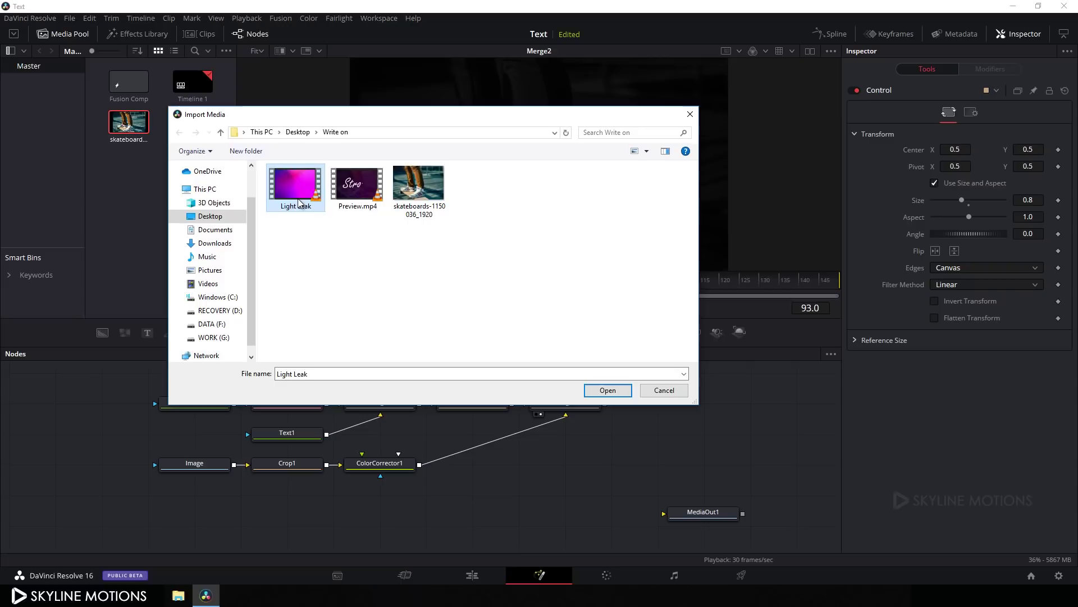
click(606, 390)
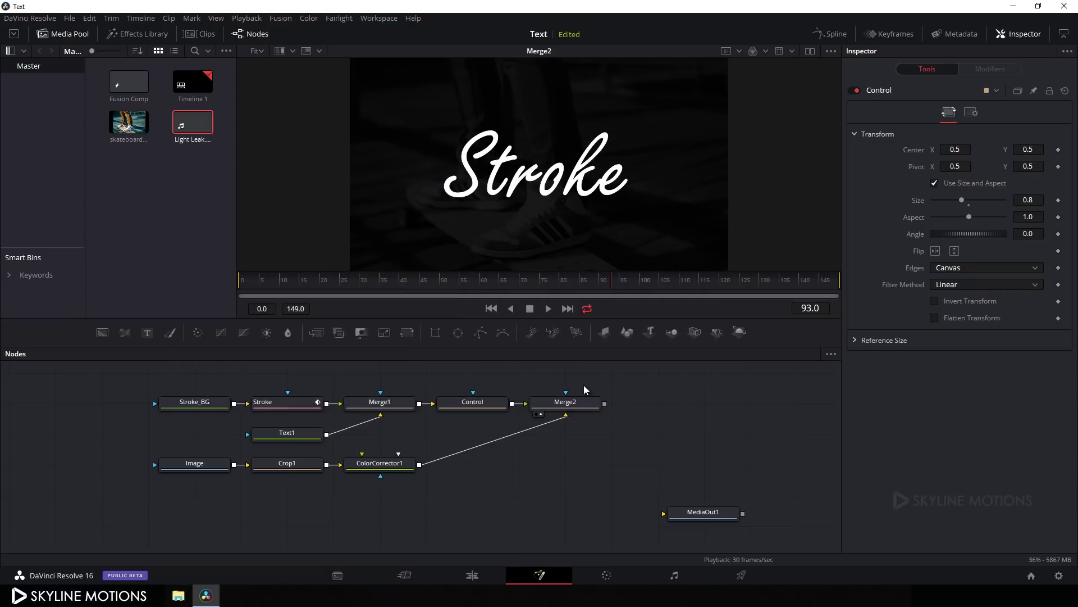
- Place the Light Leak clip in the node graph below ColorCorrector1 and rename its node LightLeak
drag(177, 130, 386, 504)
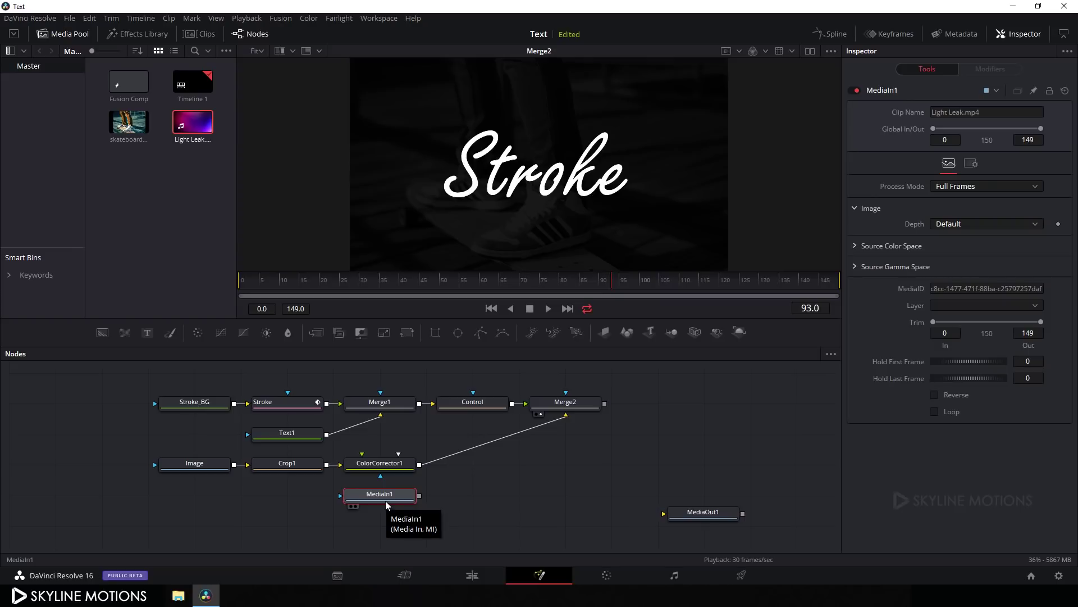
key(F2)
key(BackSpace)
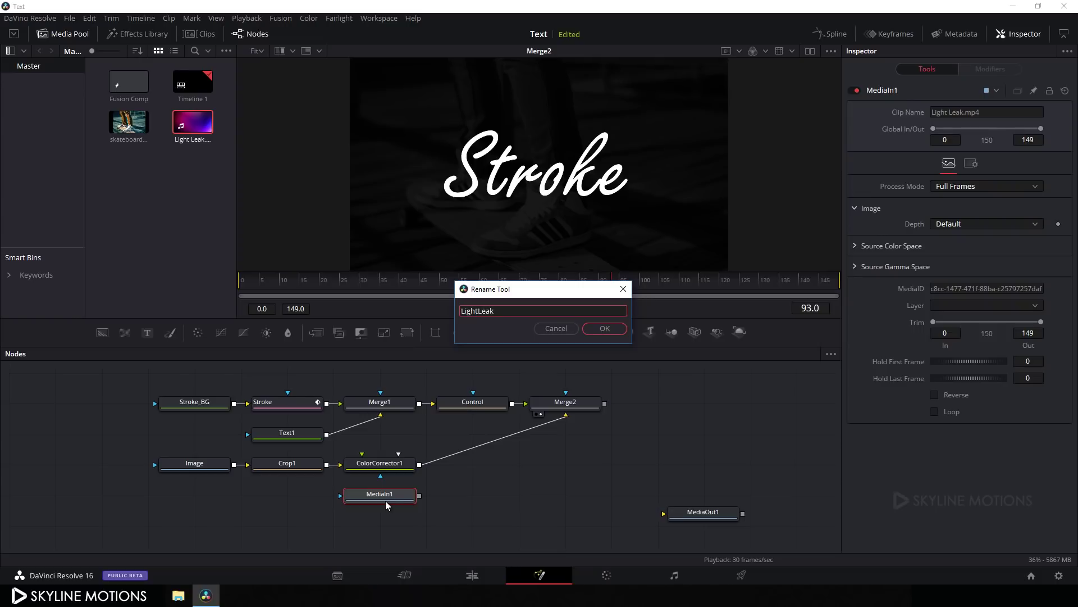
click(607, 327)
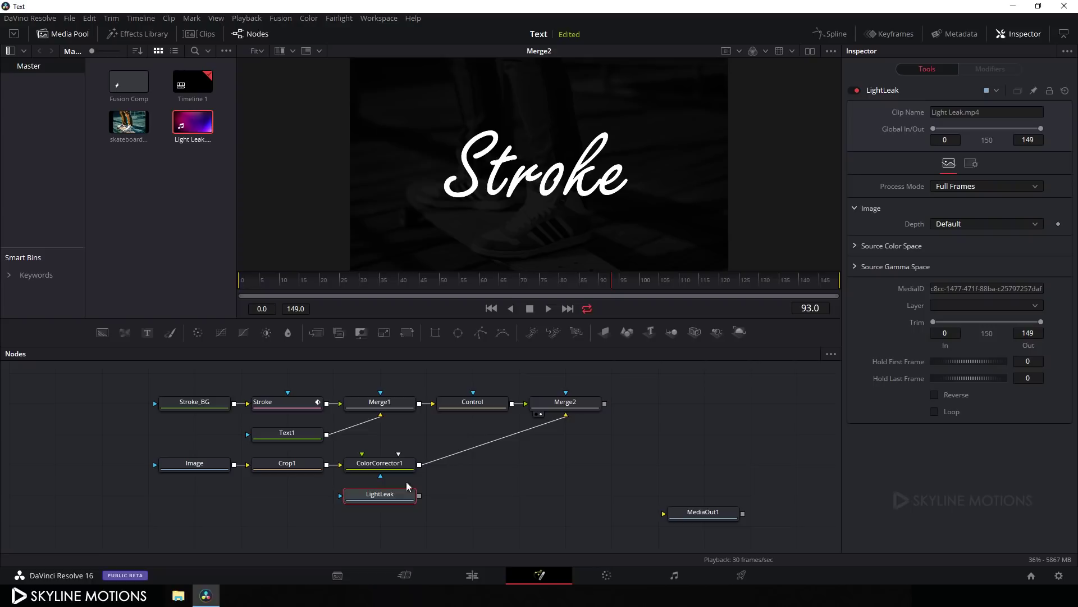
- Add a third Merge node with Merge2 as its background and LightLeak as its foreground
click(476, 492)
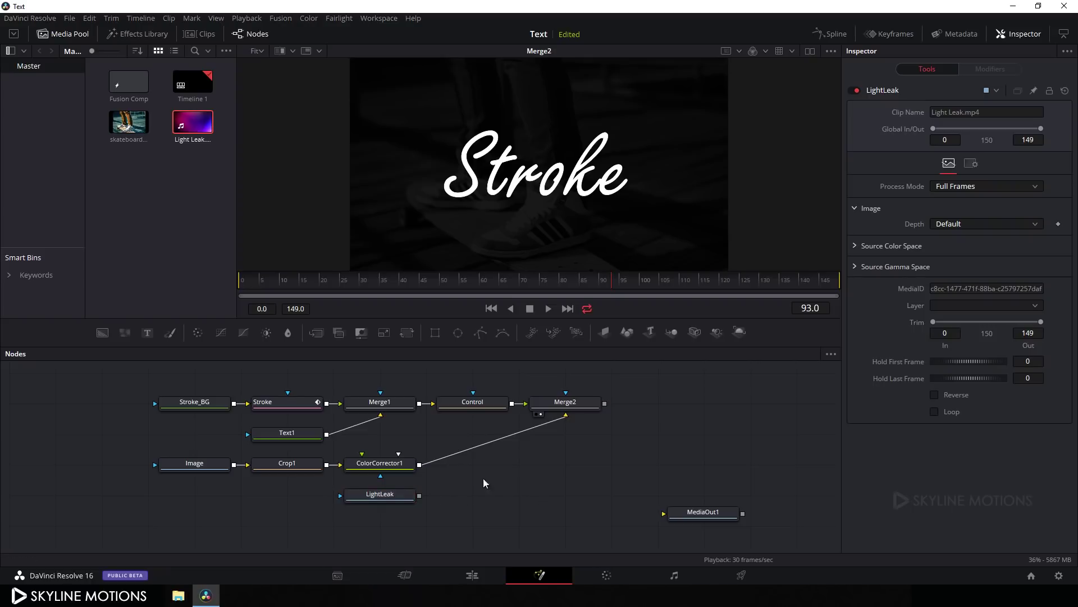
click(316, 332)
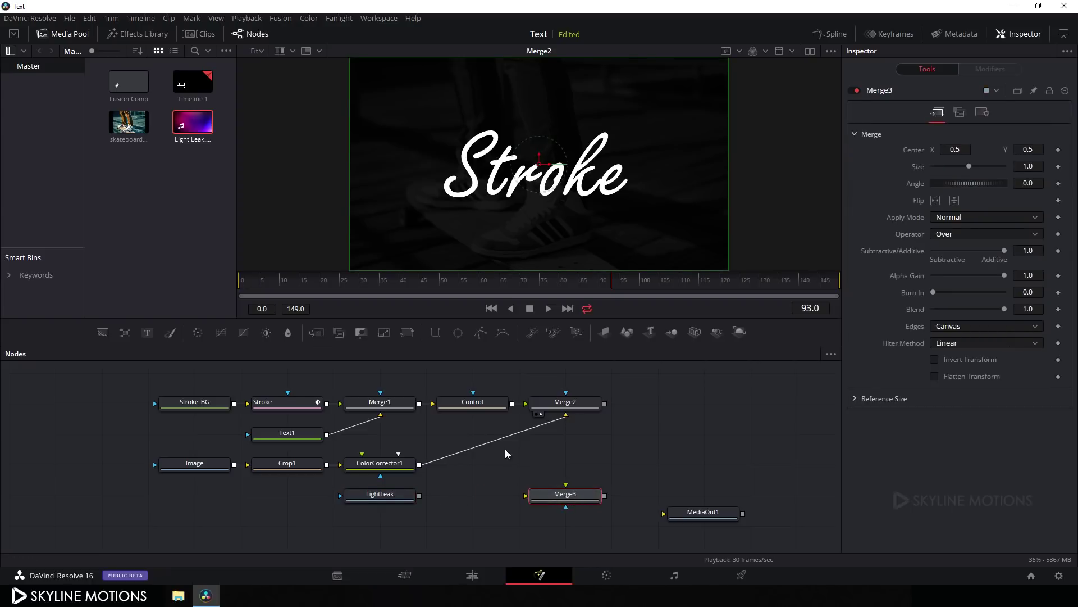
click(54, 33)
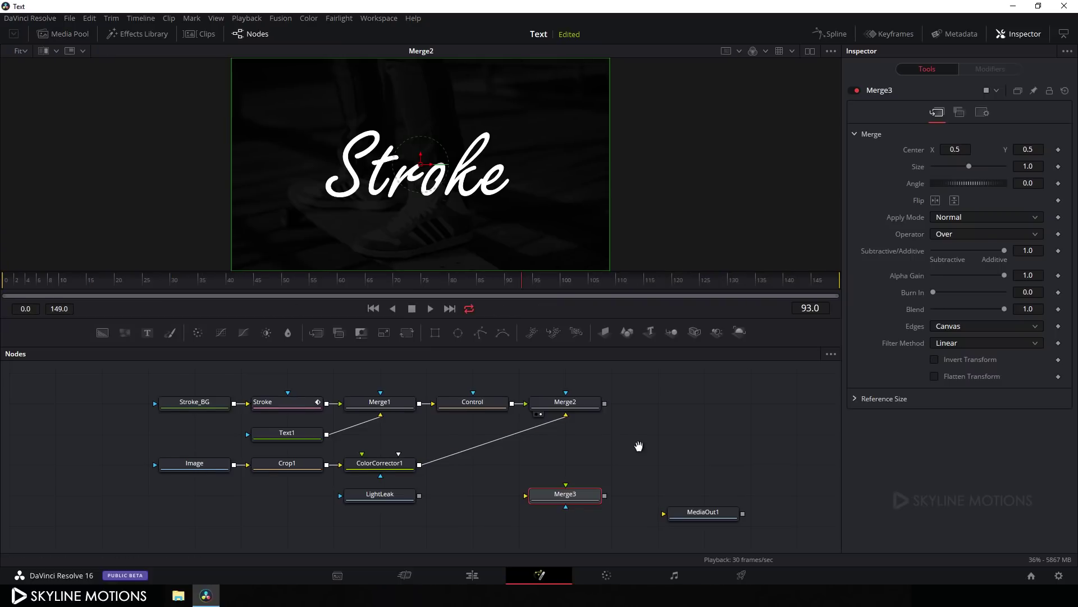
drag(639, 445, 629, 424)
drag(515, 475, 576, 382)
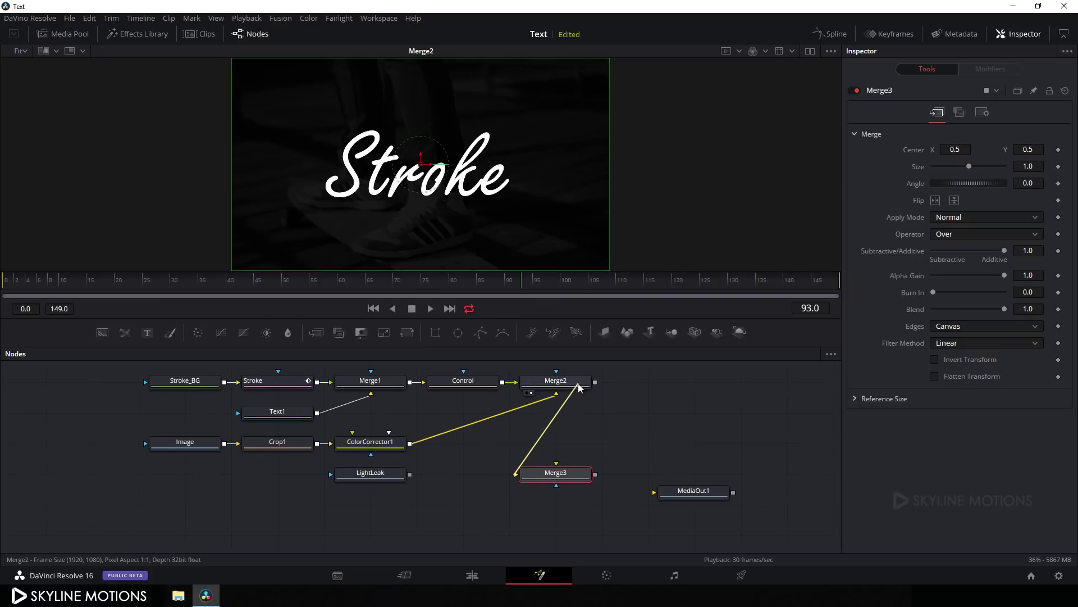
drag(515, 475, 366, 476)
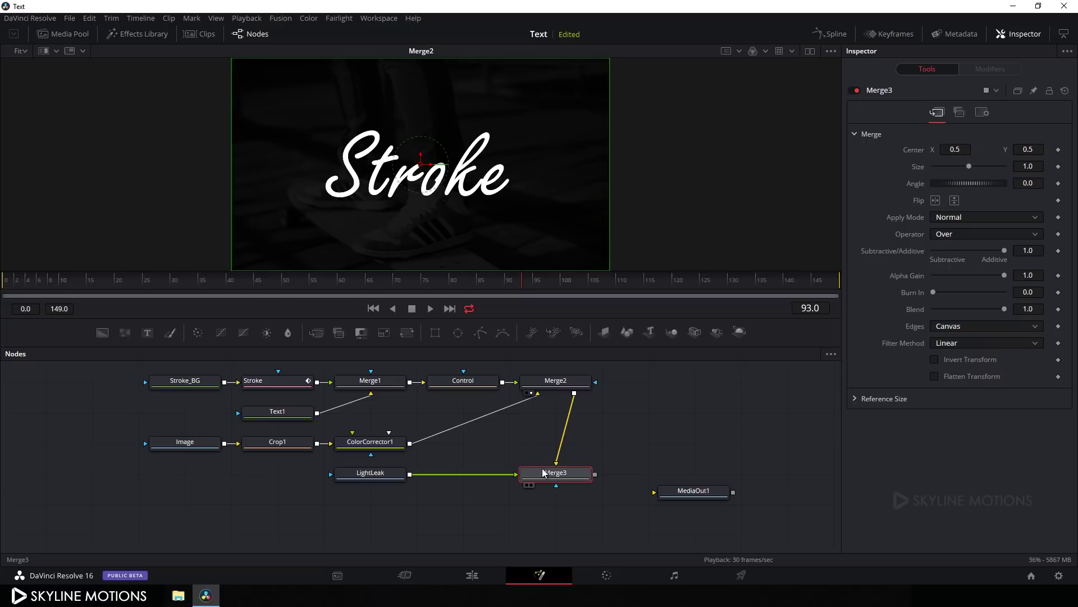
- Display Merge3 in the viewer and set its Apply Mode to Screen
drag(551, 473, 571, 180)
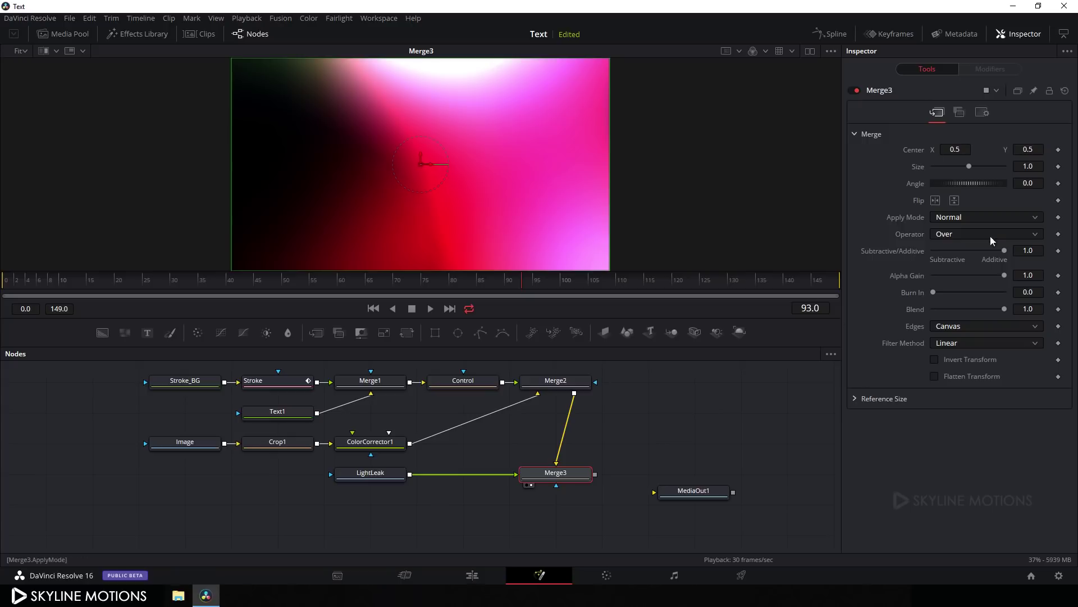
click(955, 221)
click(948, 245)
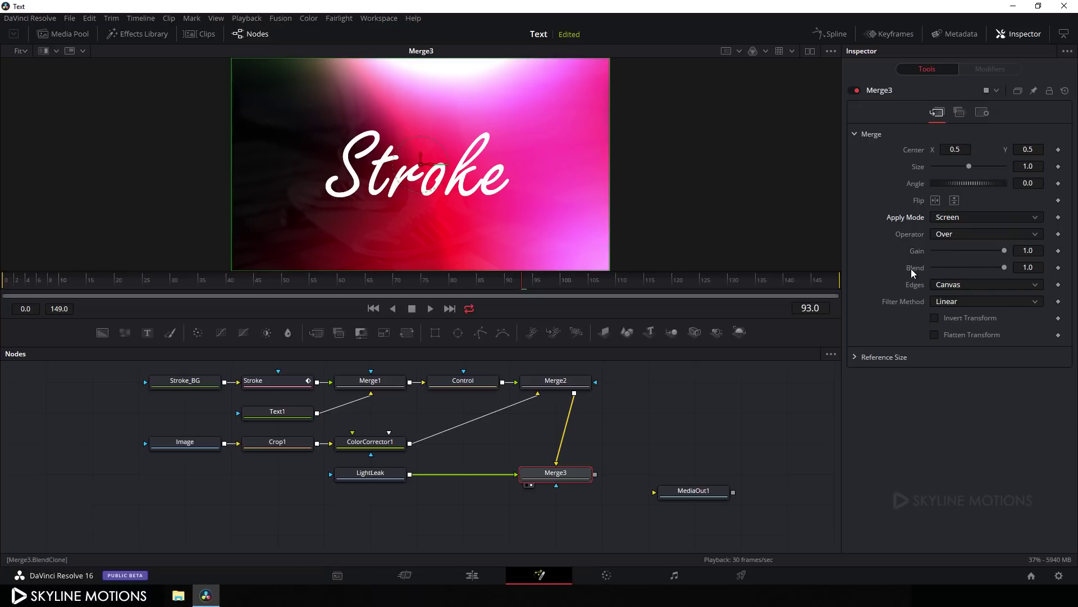
- Reduce the light leak's intensity by setting Merge3's Blend to 0.2
drag(1003, 267, 949, 272)
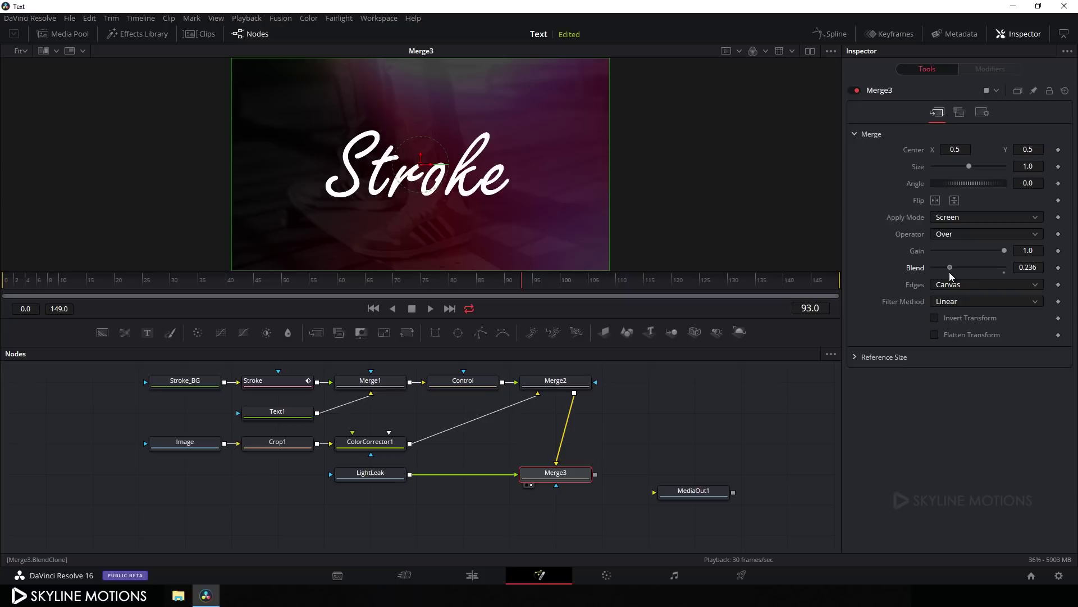
click(1039, 267)
drag(1039, 267, 1012, 268)
text(0.2)
key(Tab)
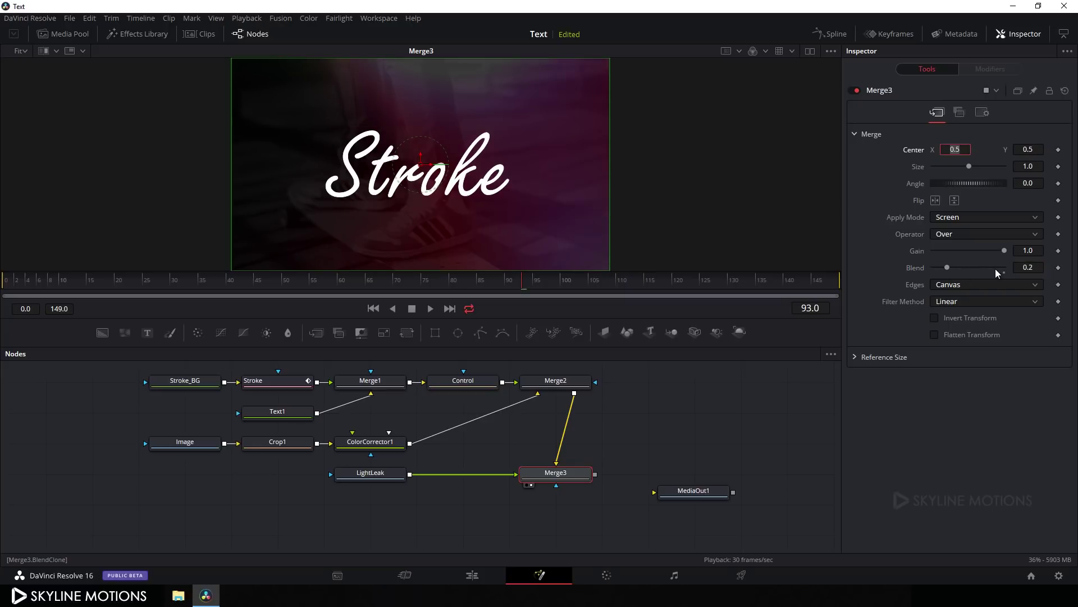
- At frame 37, set Merge3's Blend to 0.0 and animate it with a first keyframe
mouse_move(455, 283)
mouse_down()
mouse_move(190, 273)
mouse_move(535, 286)
mouse_up()
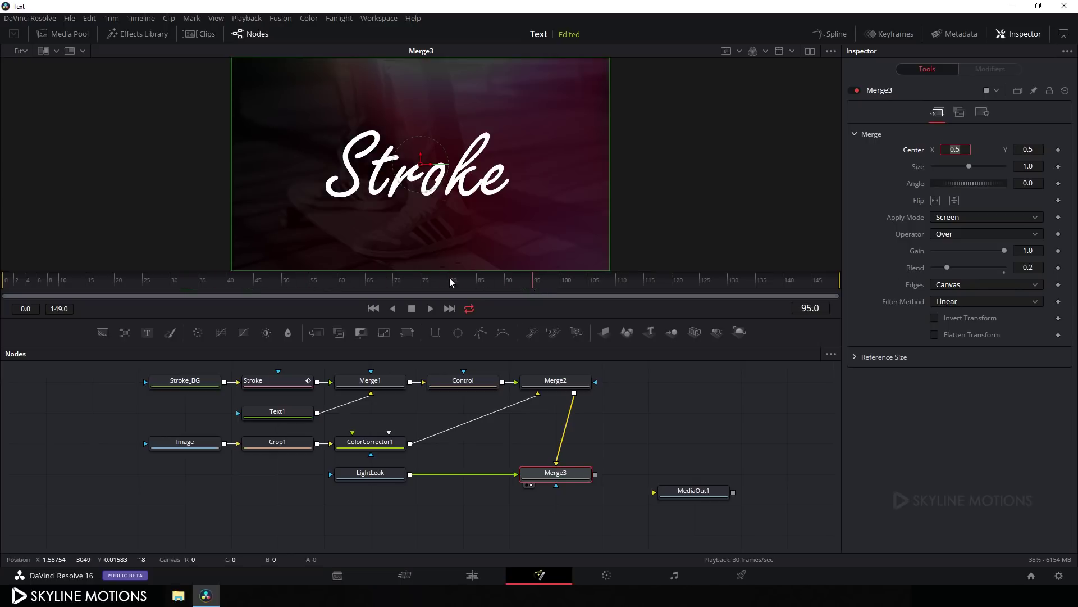
mouse_move(235, 282)
mouse_down()
mouse_move(195, 288)
mouse_move(212, 291)
mouse_up()
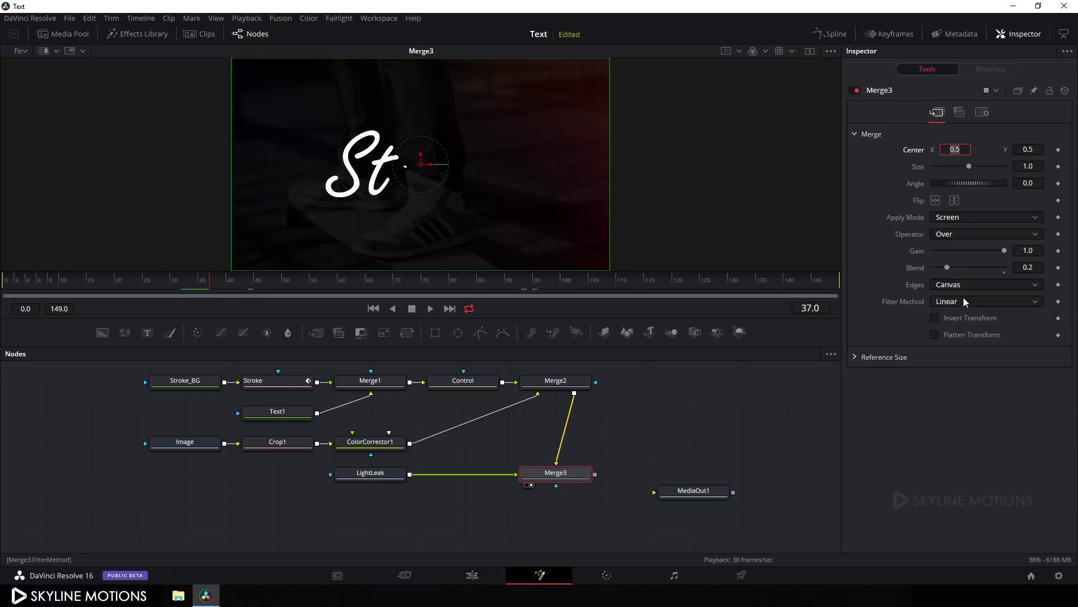
drag(947, 268, 919, 272)
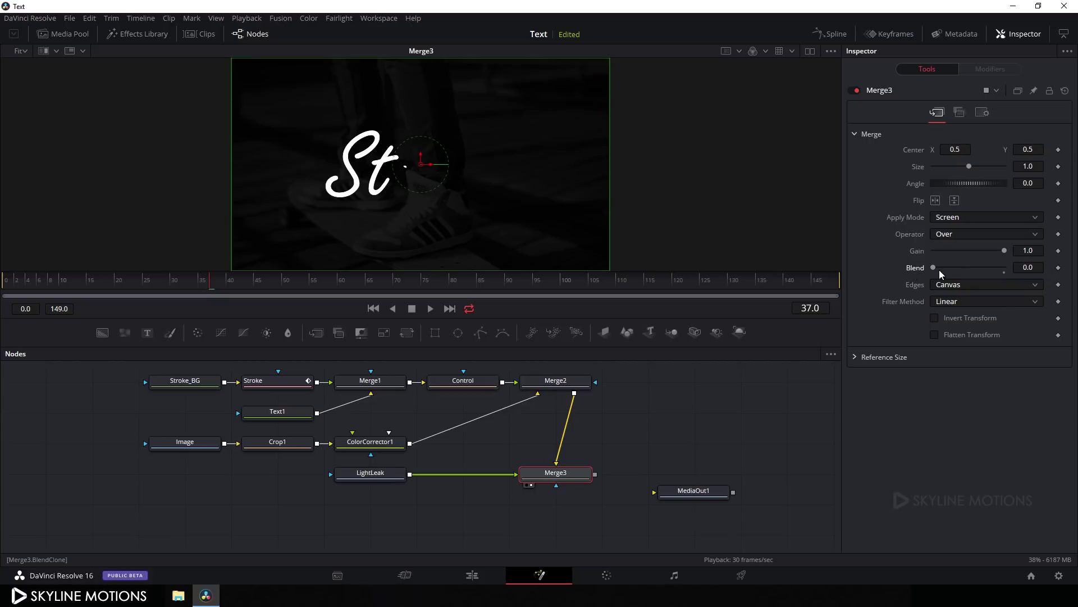
right_click(906, 269)
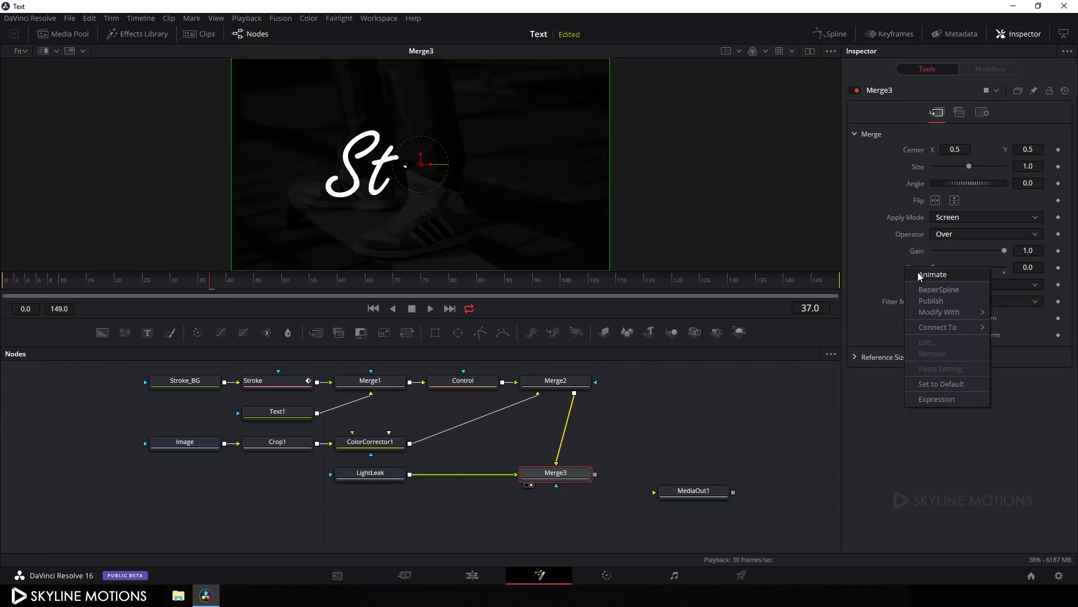
click(921, 275)
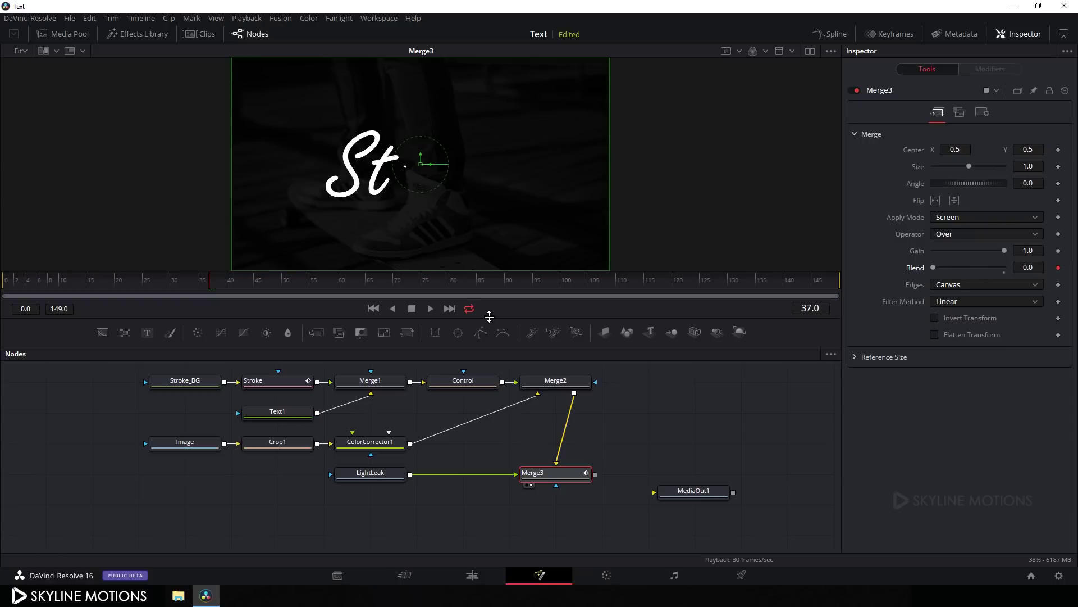
- At frame 45, keyframe Merge3's Blend at 0.2 to fade in the light leak
drag(220, 282, 256, 284)
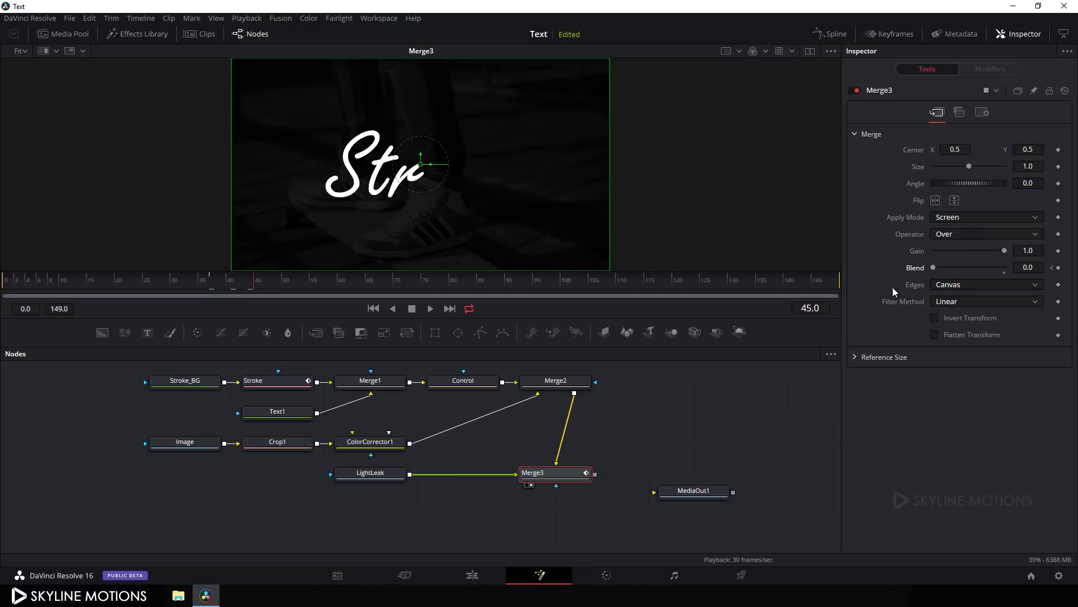
drag(1037, 267, 1011, 271)
key(Tab)
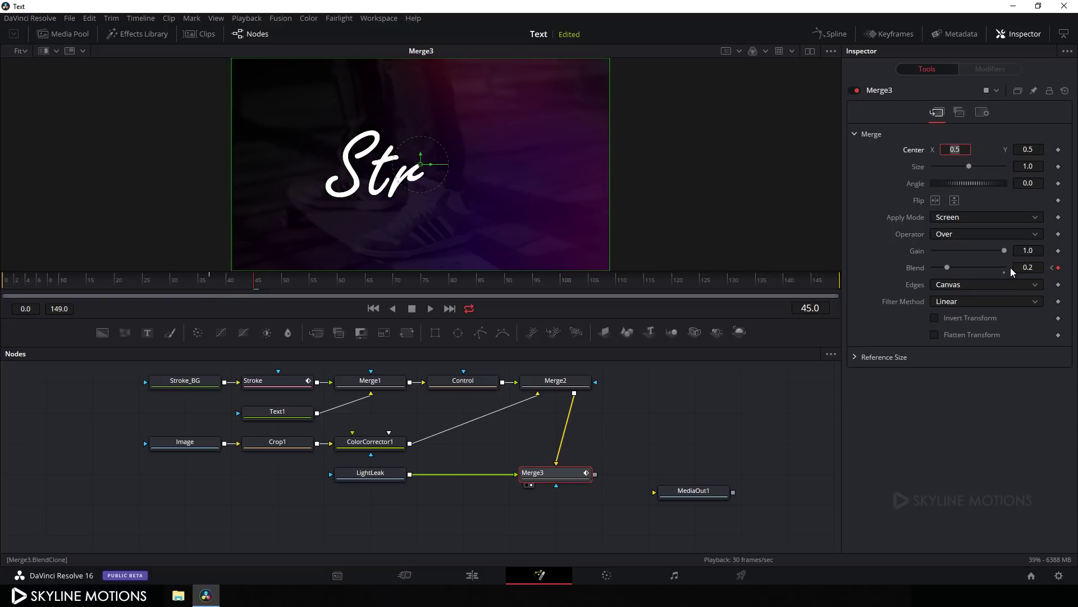
- Fade the light leak out by keyframing Merge3's Blend at 0.2 on frame 77 and 0.0 on frame 85
drag(318, 289, 436, 292)
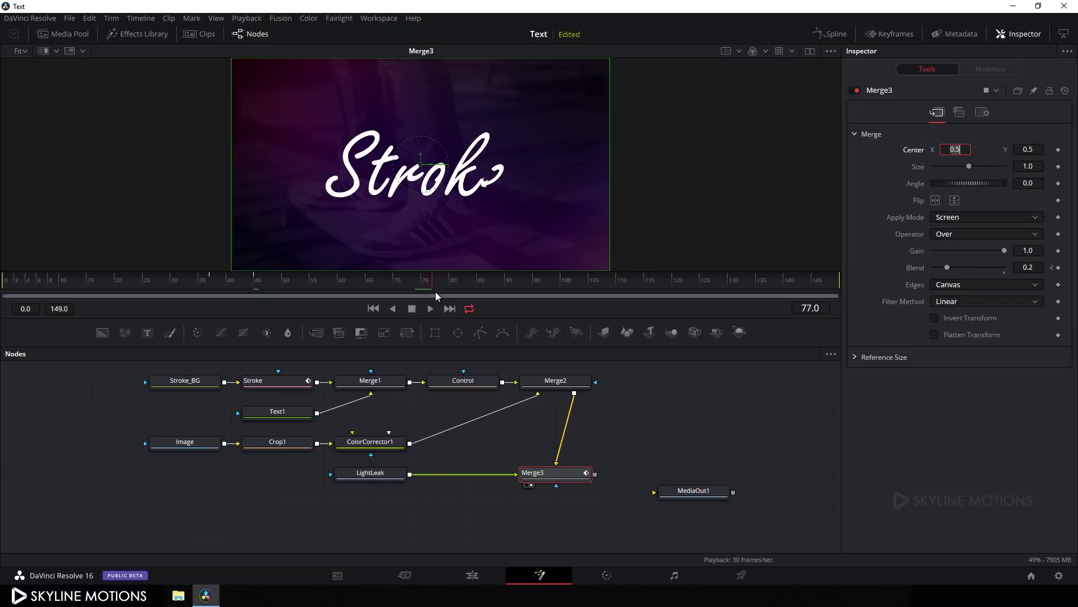
click(1062, 274)
click(1059, 268)
drag(433, 284, 478, 287)
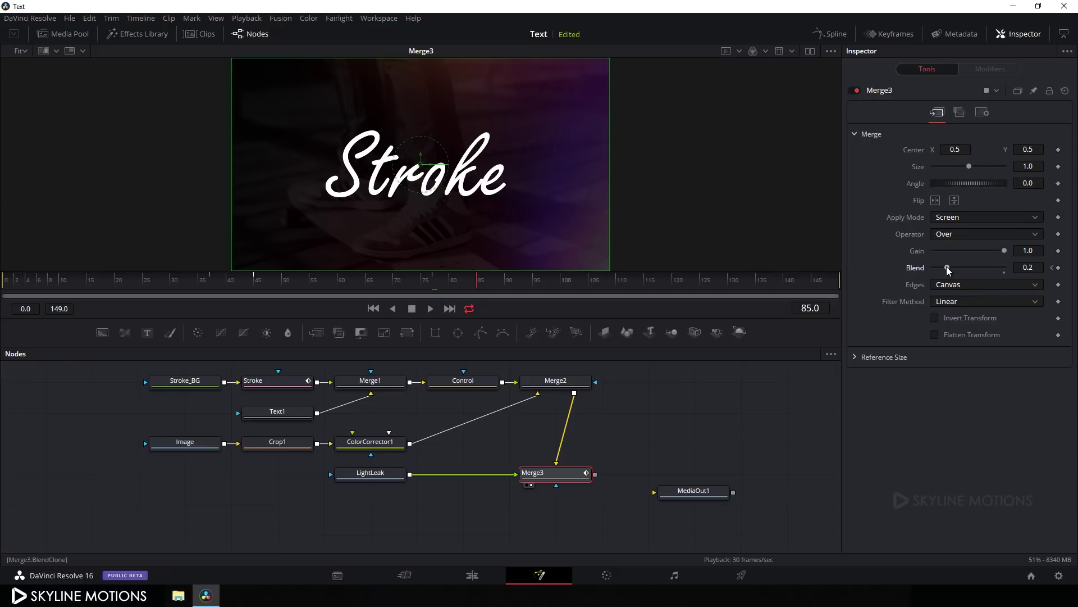
drag(946, 266, 923, 267)
- Fade the light leak back in by keyframing Merge3's Blend at 0.0 on frame 130 and 0.2 on frame 138
drag(498, 283, 733, 291)
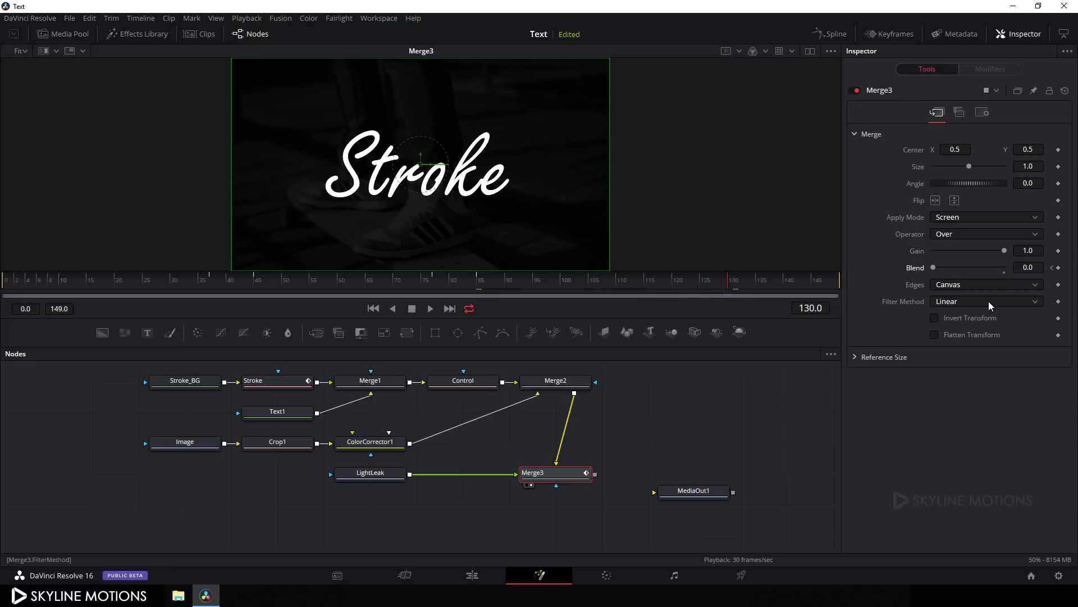
click(1059, 268)
drag(733, 284, 776, 291)
click(1038, 269)
text(0.2)
key(Tab)
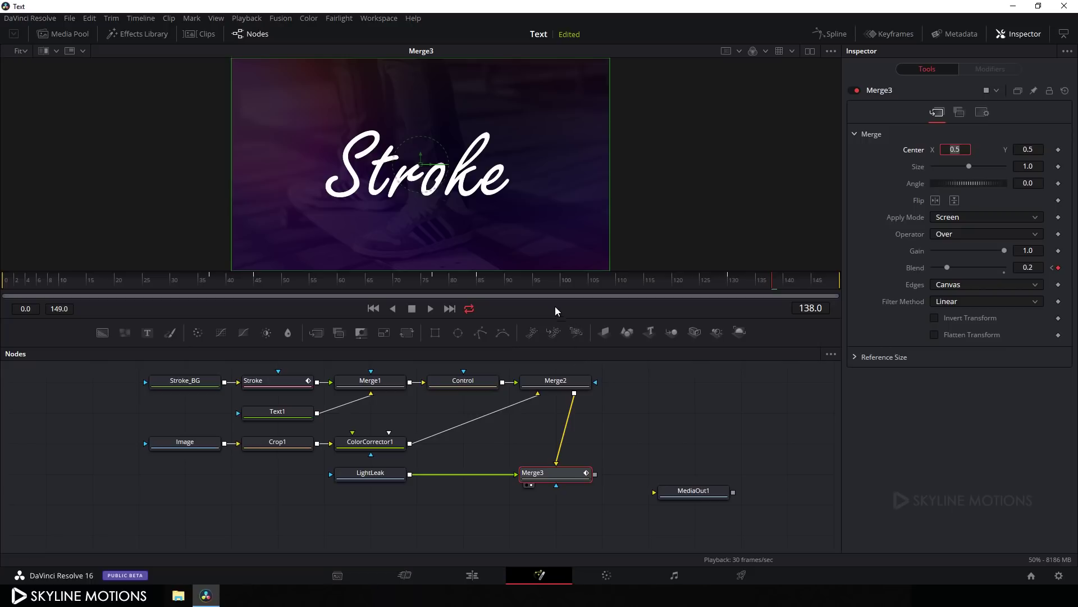
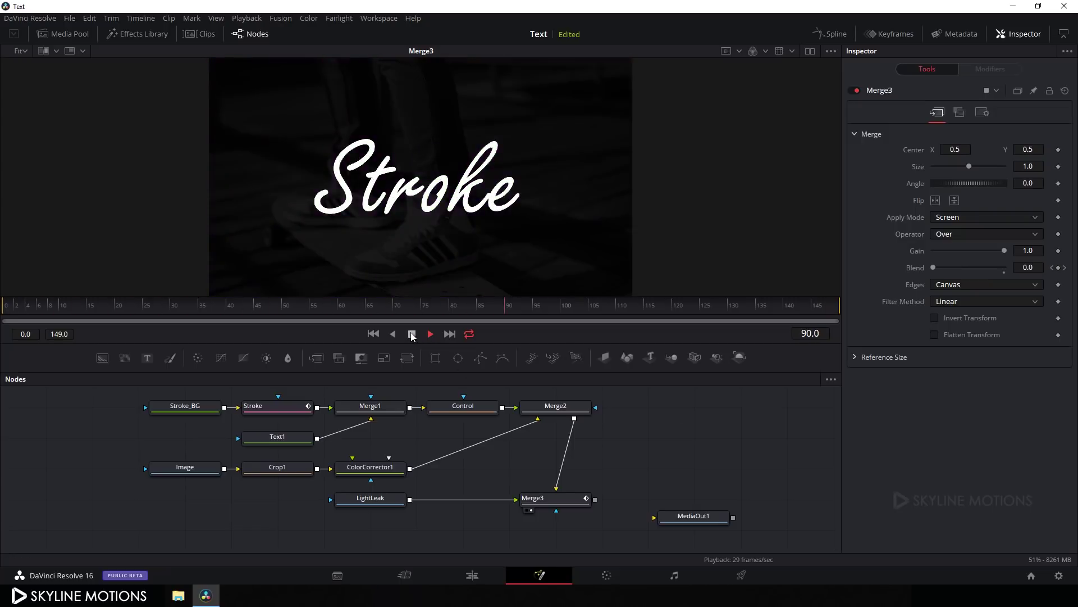
- Add a Transform node after Merge3 and display it in the viewer
drag(671, 478, 615, 450)
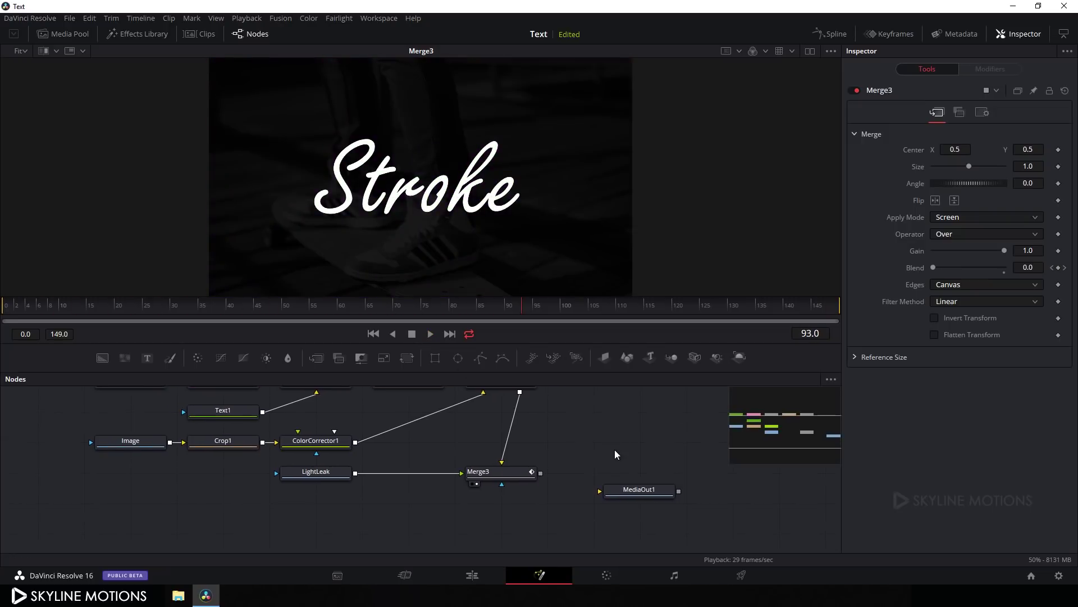
click(514, 479)
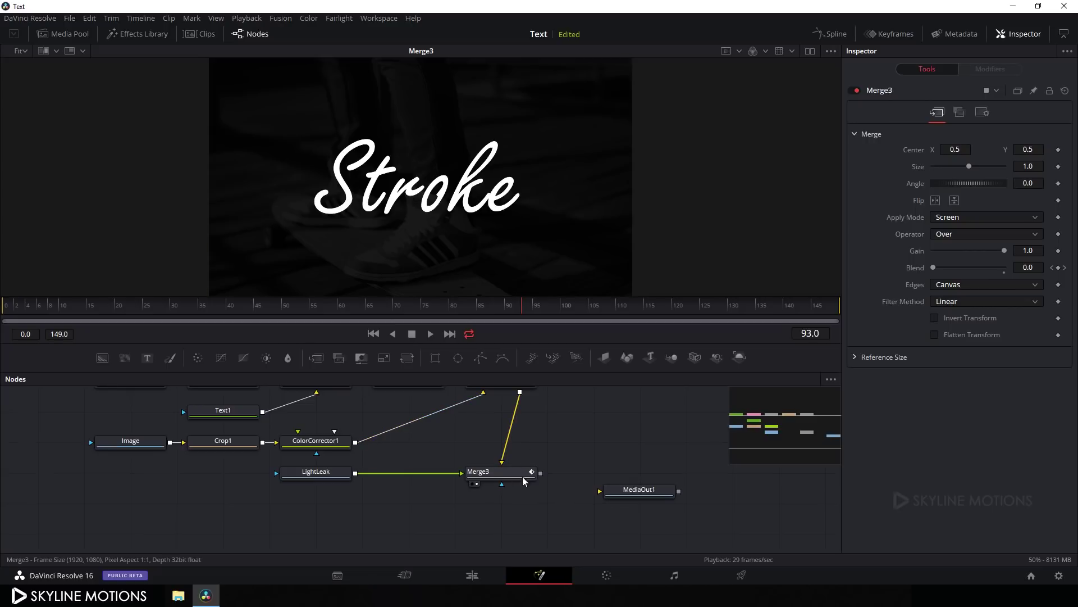
click(408, 360)
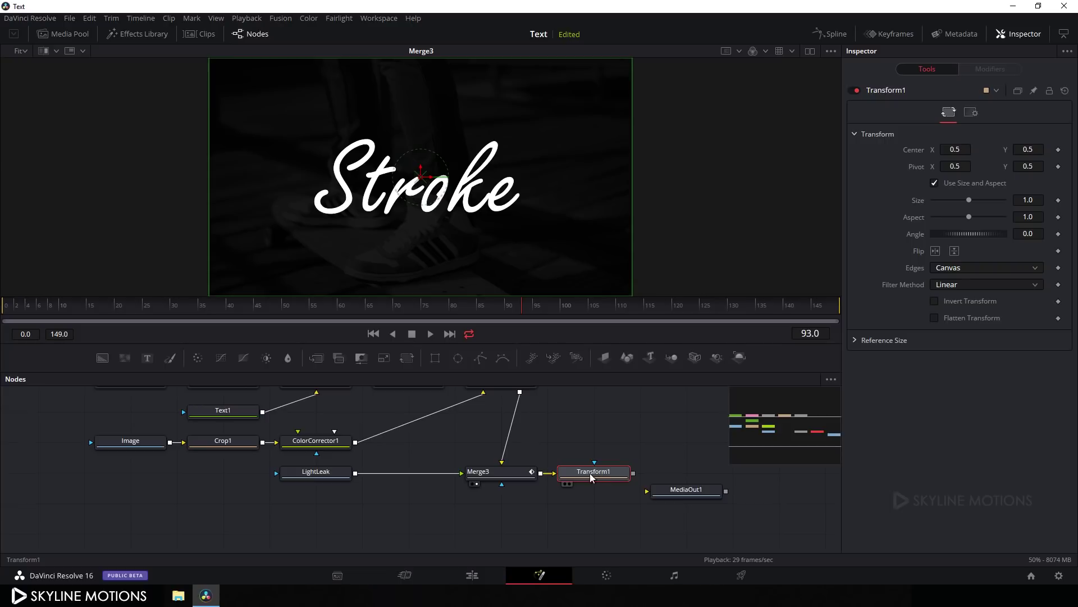
drag(592, 478, 619, 241)
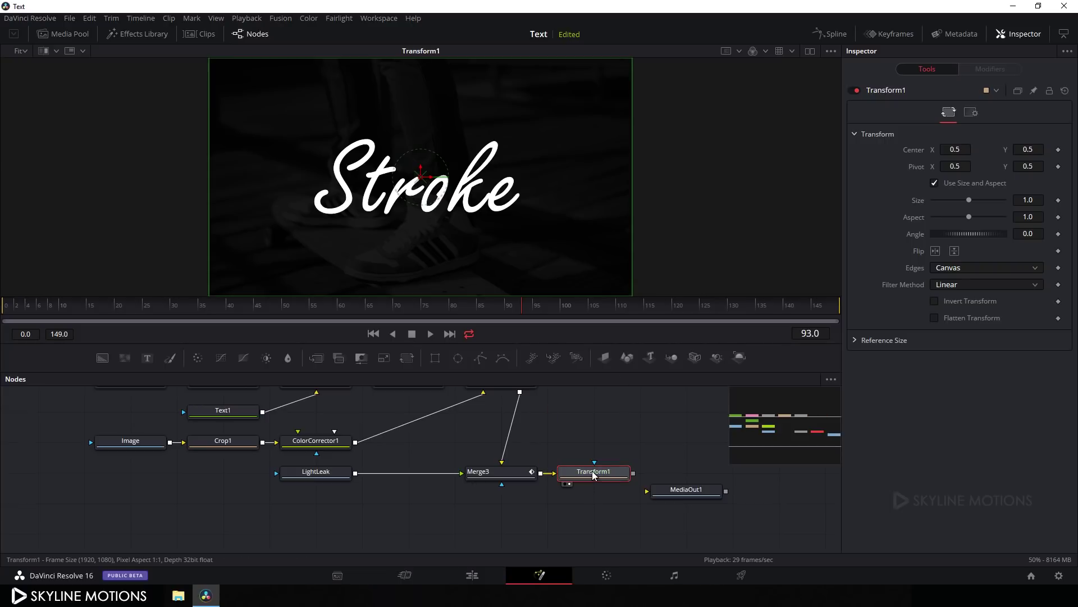
- Rename the new Transform node as Scale
key(F2)
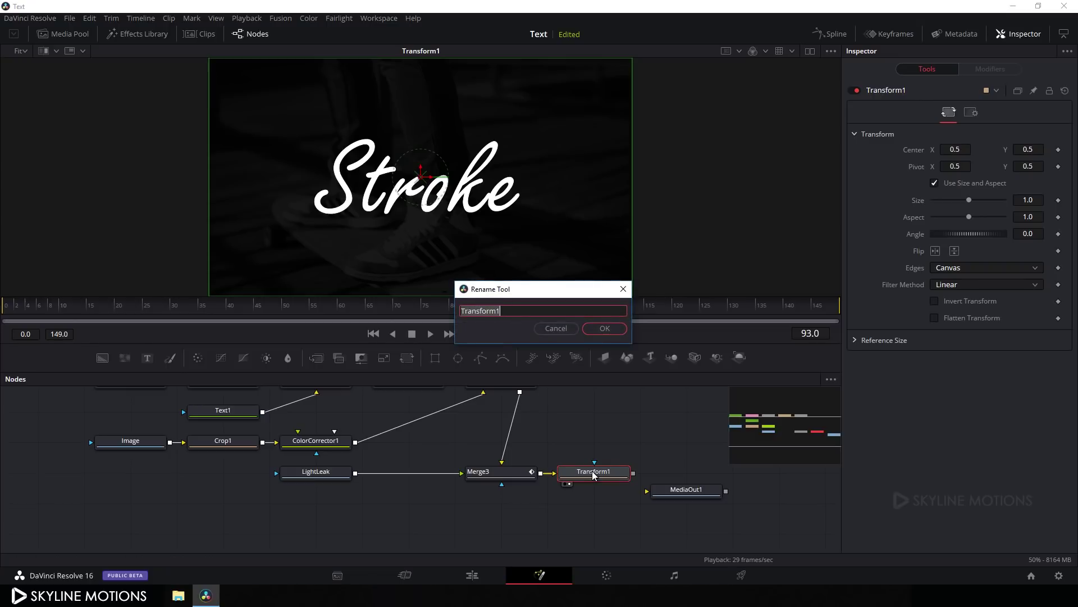
text(Scale)
click(611, 330)
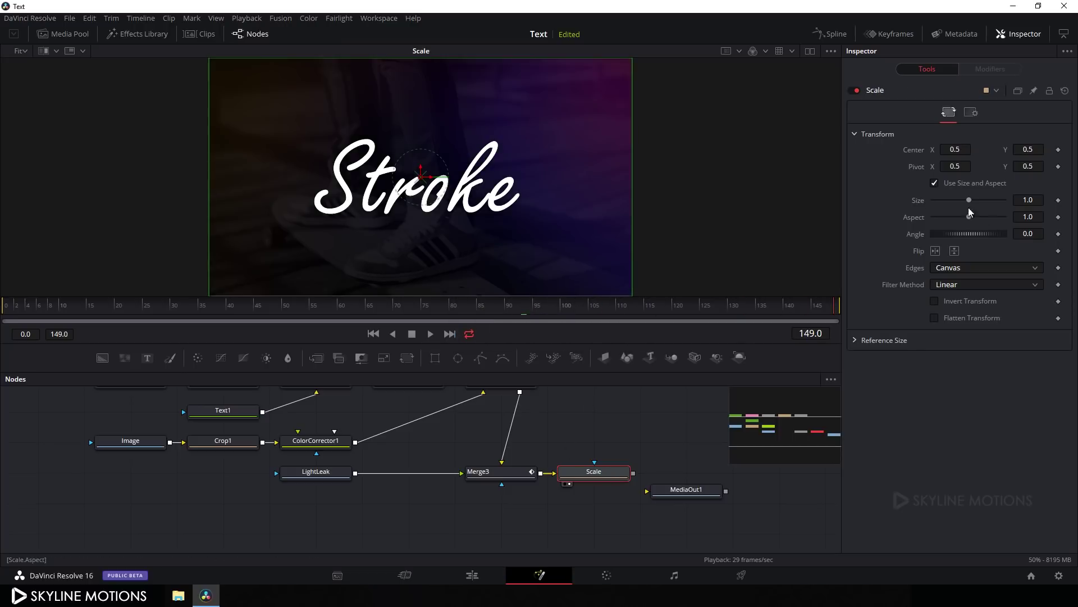
- Animate the Scale node from Size 1.1 and Angle 3.0 at frame 0 to Size 1.0 and Angle 0.0 at frame 149
click(1059, 201)
drag(830, 305, 594, 305)
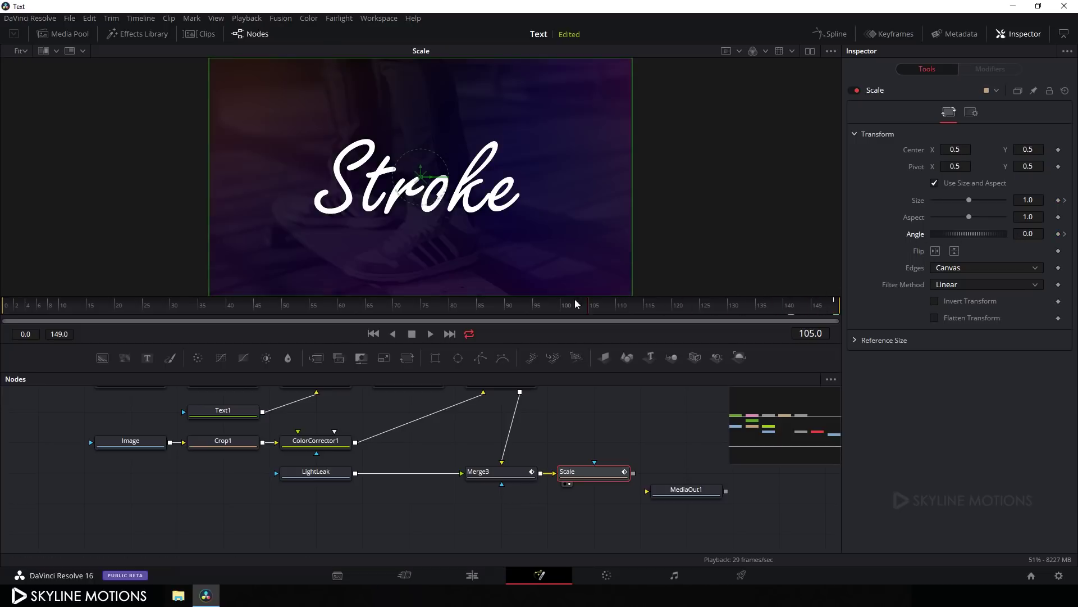
drag(277, 309, 17, 316)
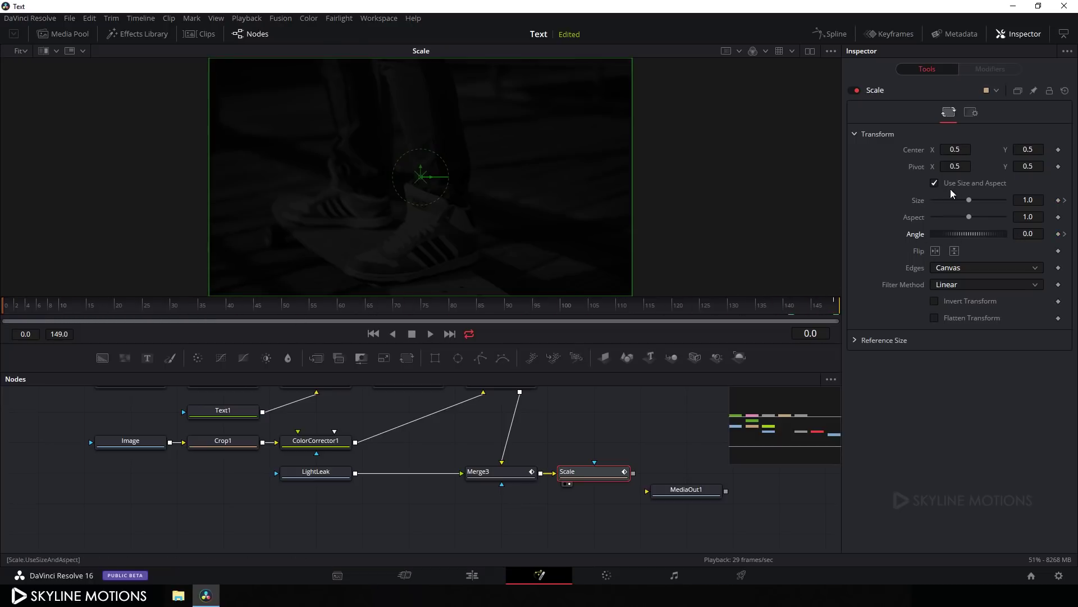
click(1038, 200)
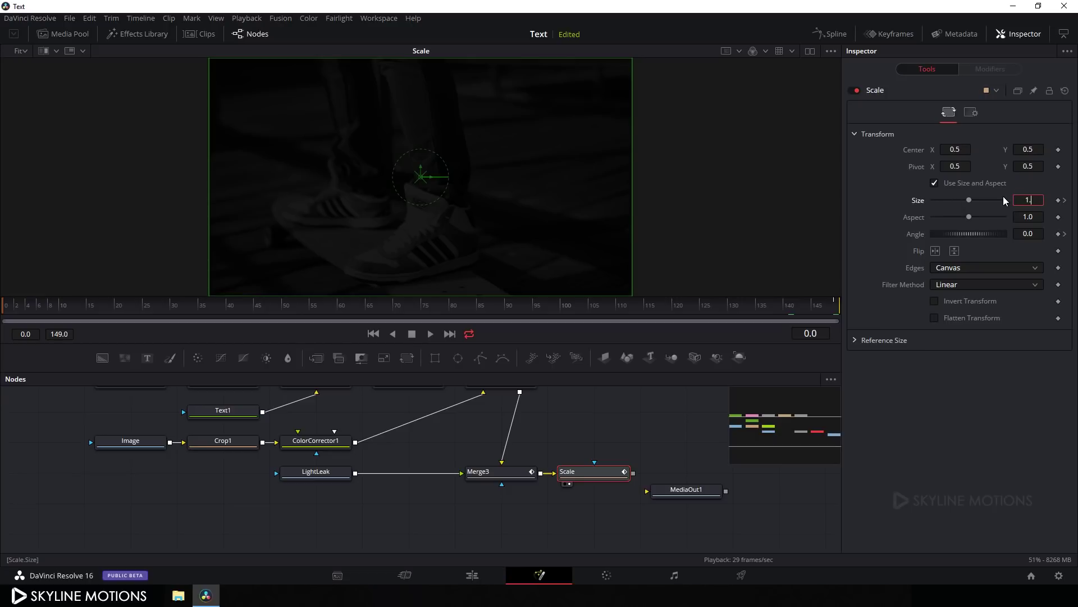
key(Tab)
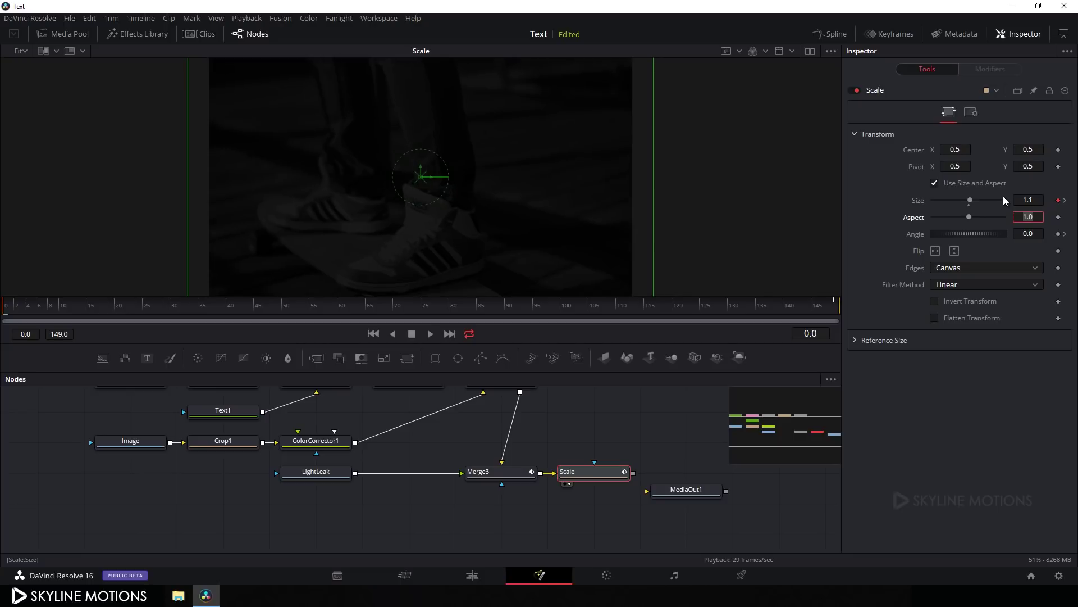
click(1038, 235)
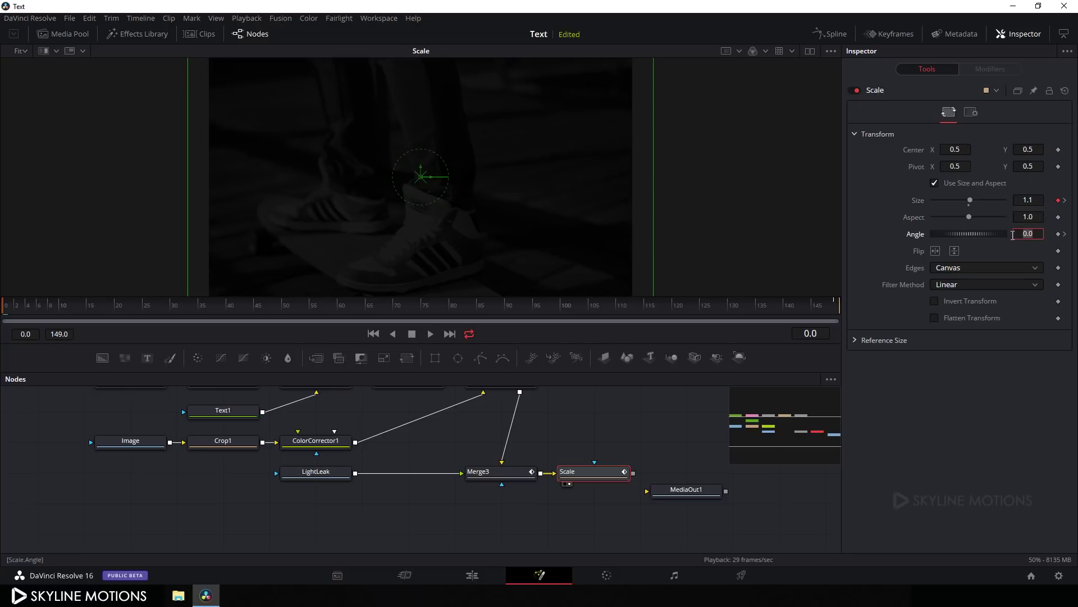
text(3)
key(Tab)
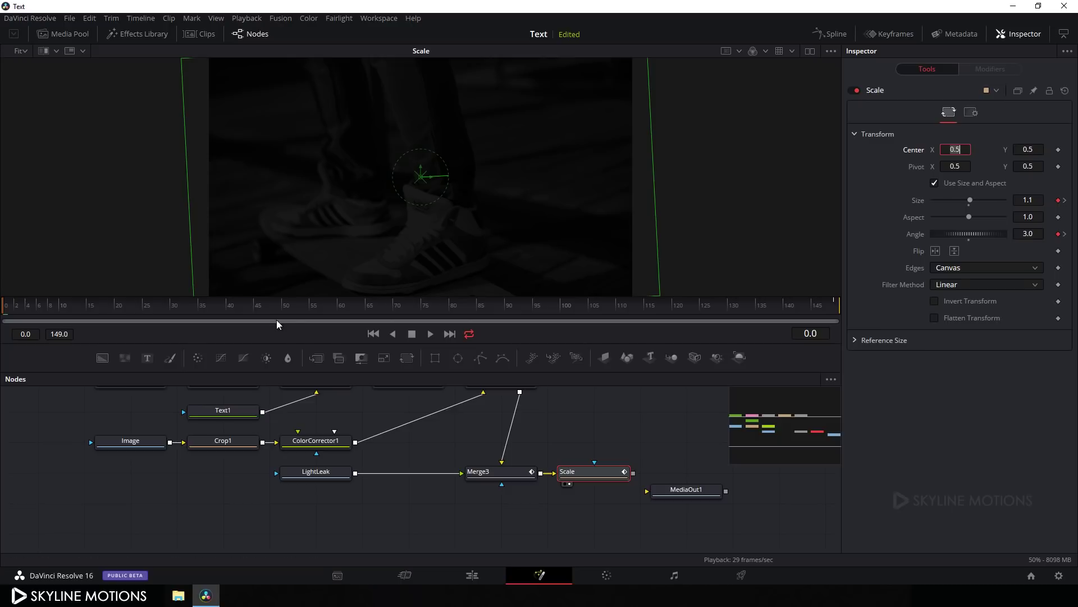
mouse_move(210, 309)
mouse_down()
mouse_move(385, 305)
mouse_move(12, 305)
mouse_move(600, 337)
mouse_up()
- Connect the Scale node's output to MediaOut1 and align MediaOut1 beside it
drag(655, 438, 479, 447)
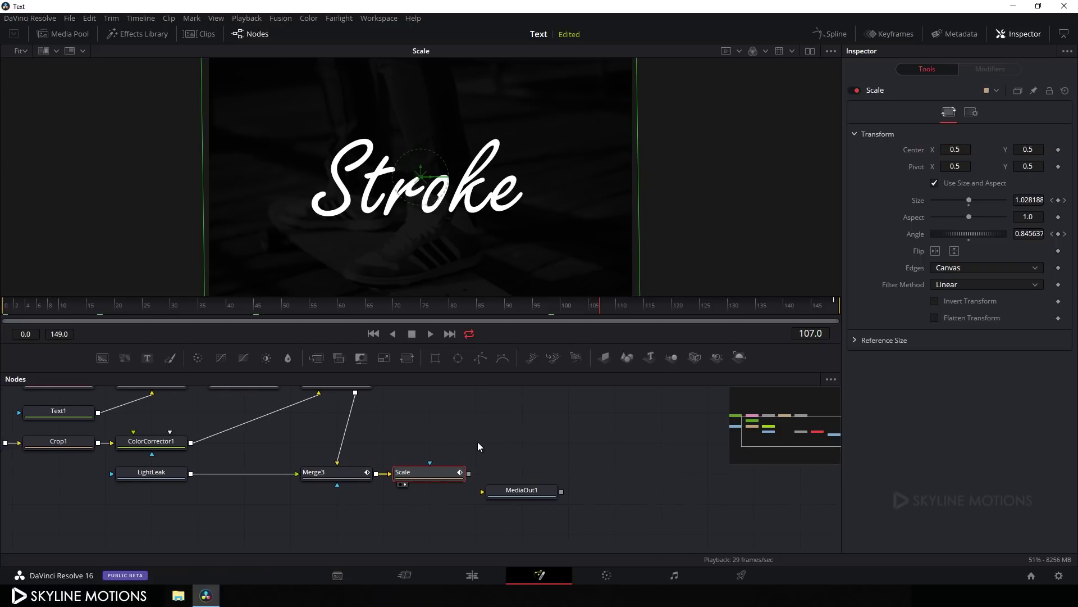
drag(517, 493, 469, 474)
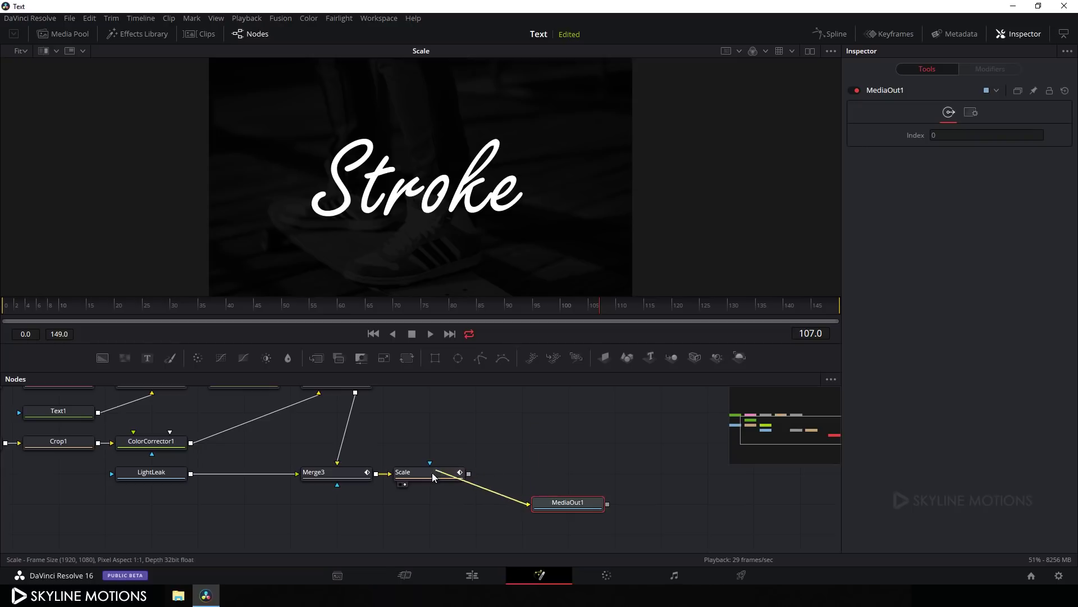
drag(537, 502, 490, 471)
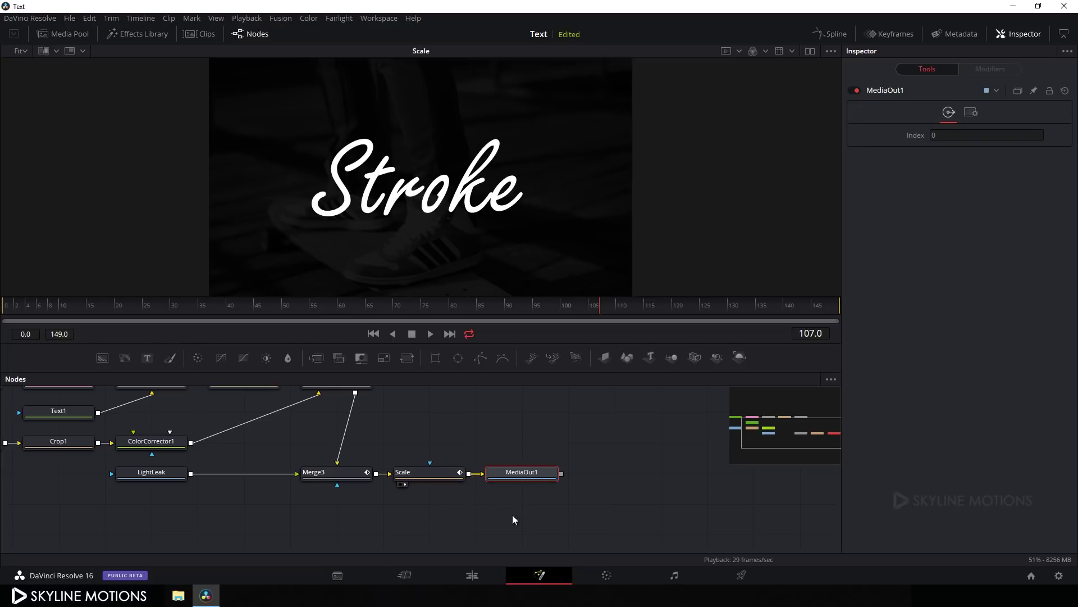
- Switch to the Edit page and play the Fusion composition from its start with looping enabled
click(479, 577)
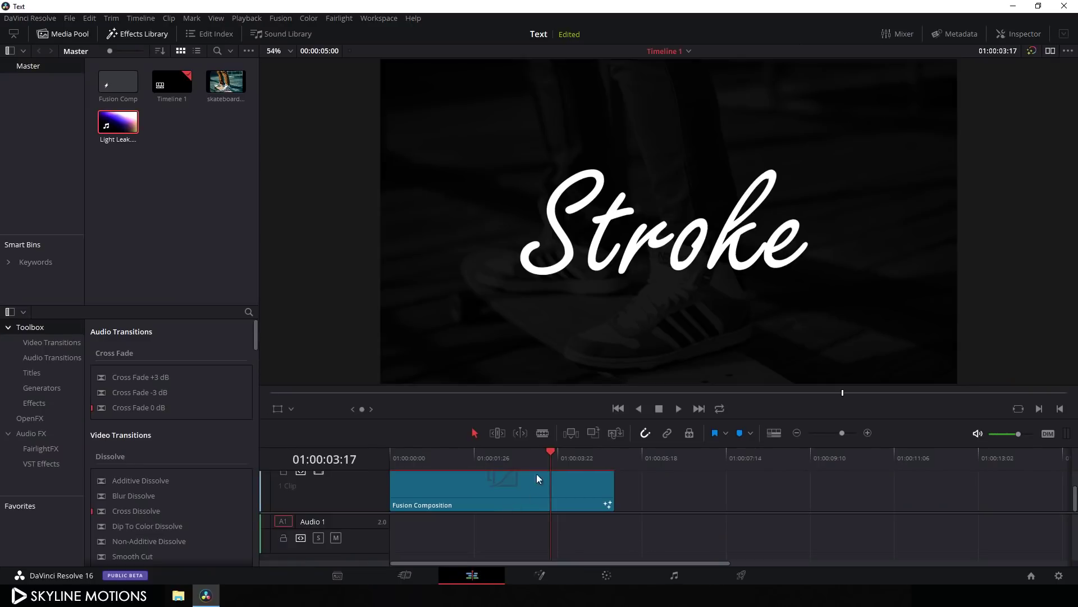
mouse_move(551, 450)
mouse_down()
mouse_move(414, 453)
mouse_move(591, 456)
mouse_move(396, 459)
mouse_up()
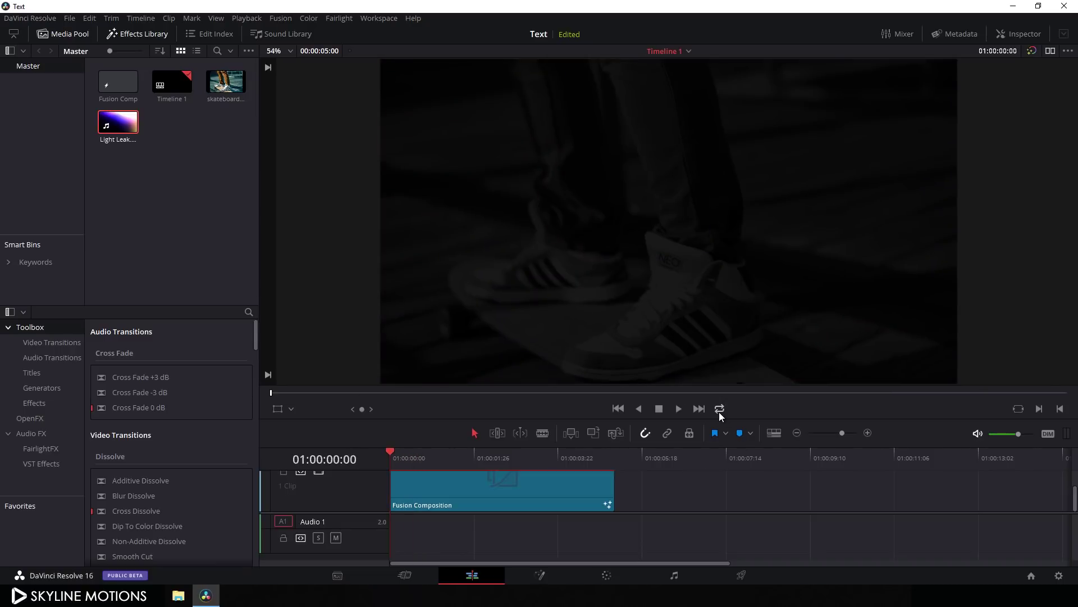
click(678, 409)
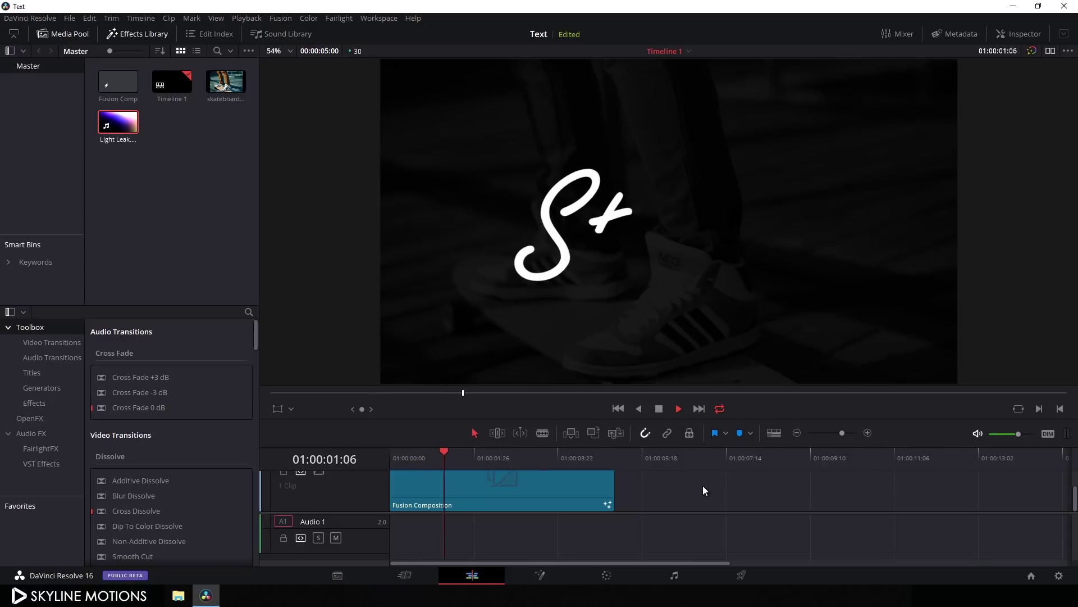